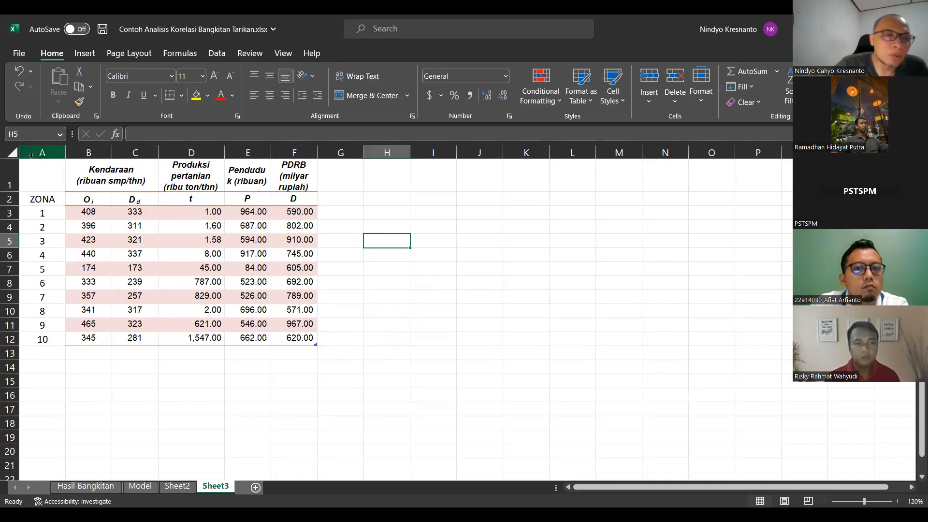
Fill the Oi header cell B2 with yellow and the Dd header cell C2 with light blue
click(88, 203)
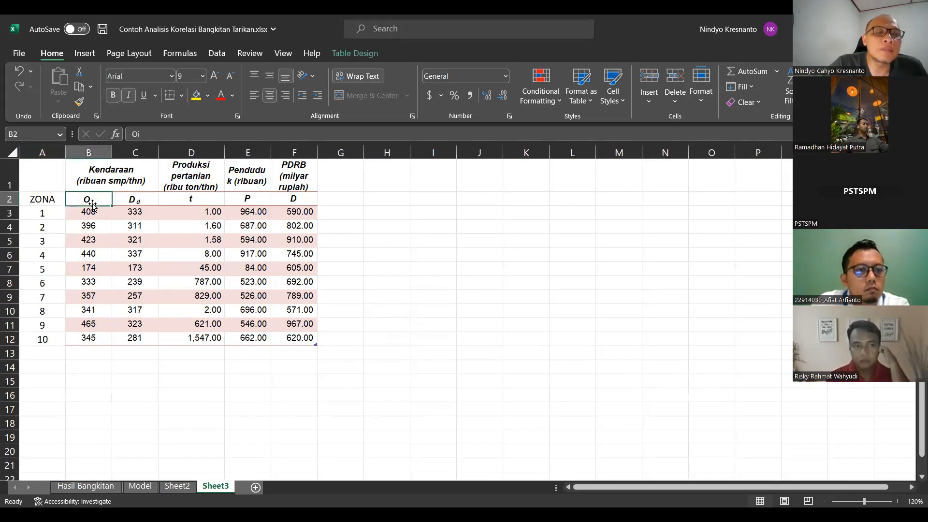
click(197, 96)
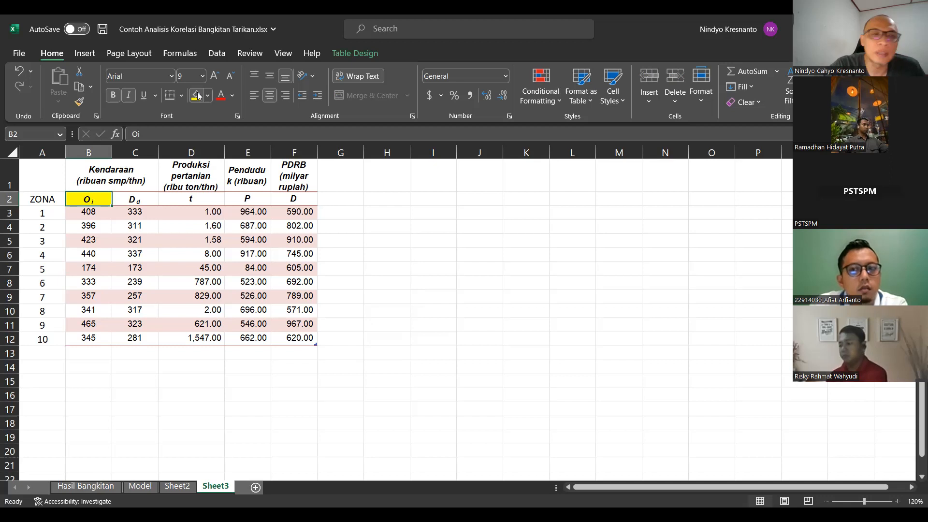
click(122, 178)
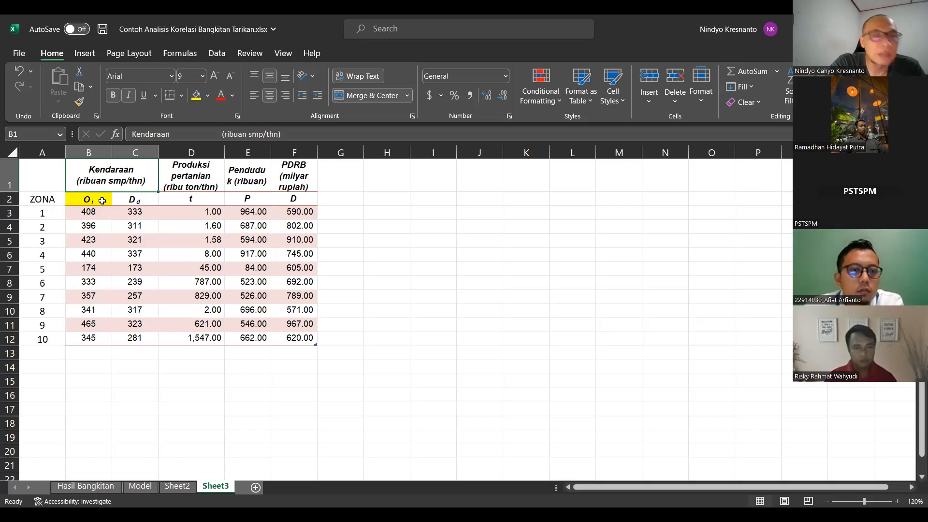
click(137, 202)
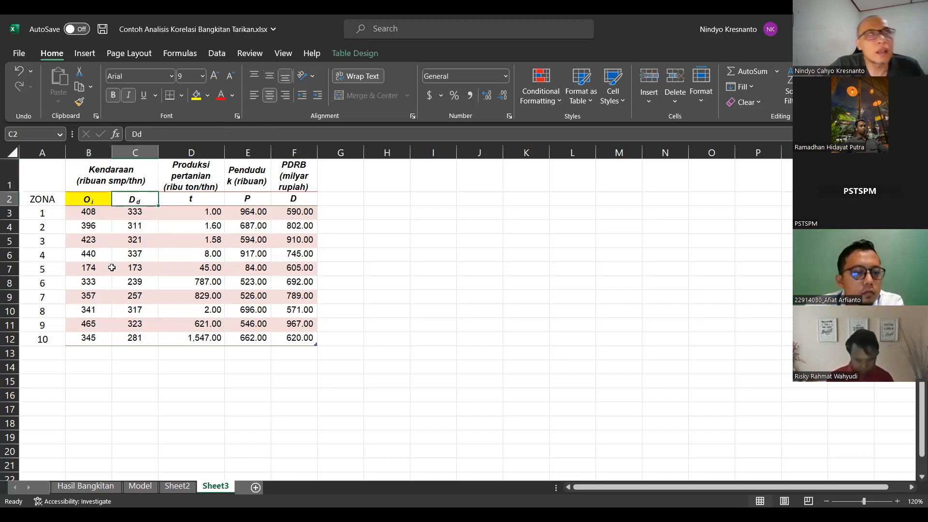
click(208, 96)
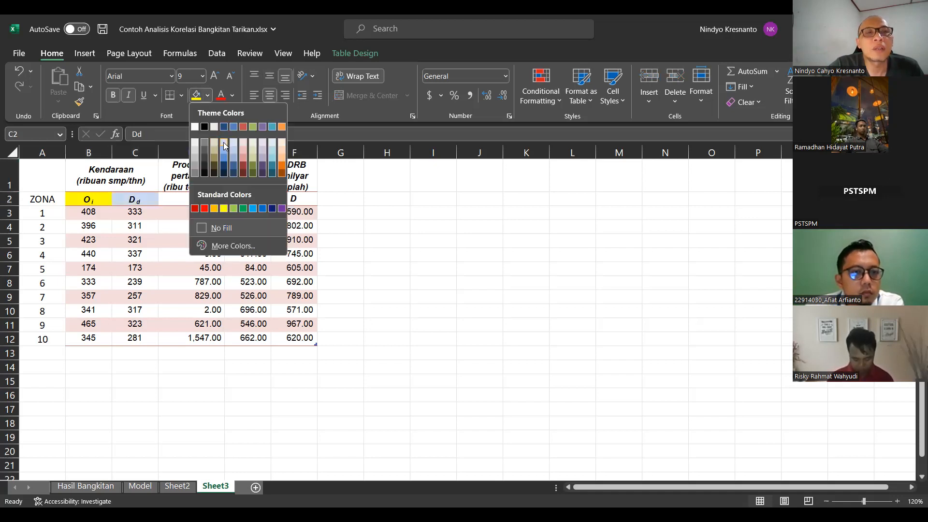
click(225, 146)
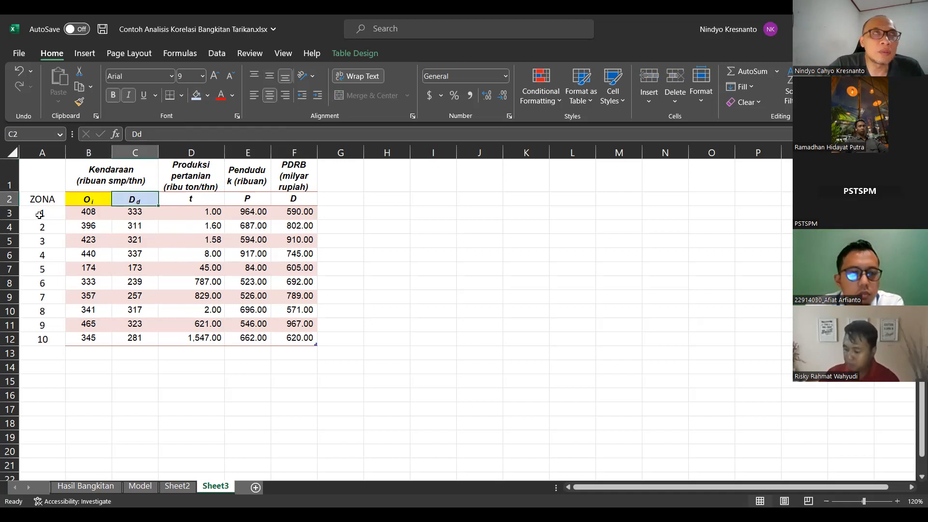
Examine the zone numbers in A3:A12 and the Kendaraan values in B3:C12
drag(39, 214, 36, 341)
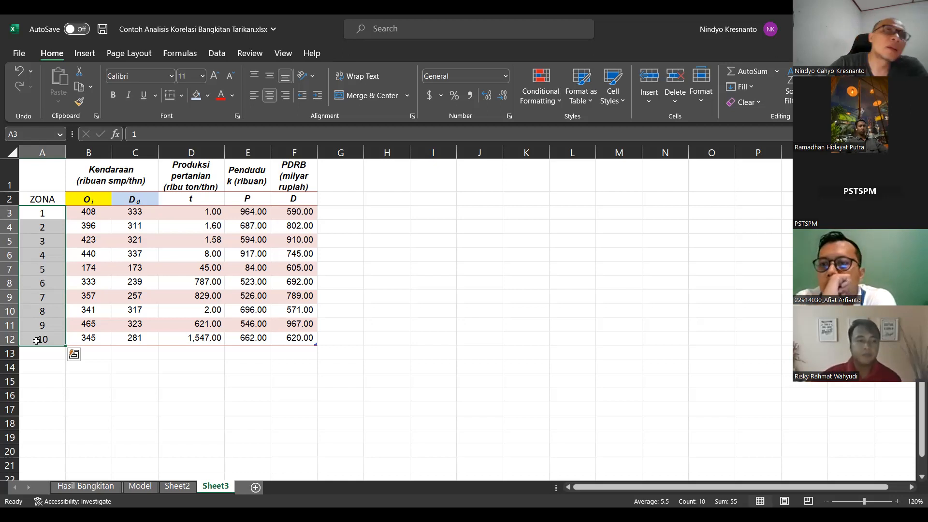
click(124, 178)
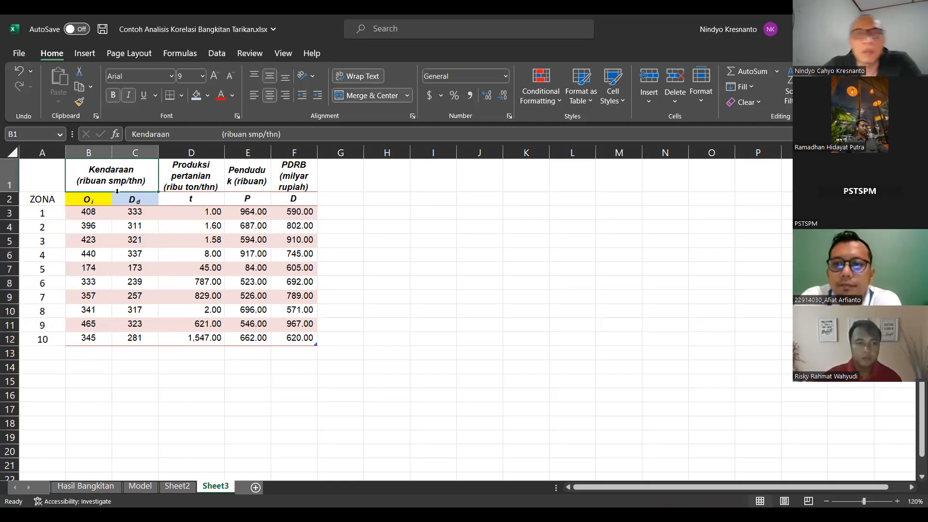
click(90, 213)
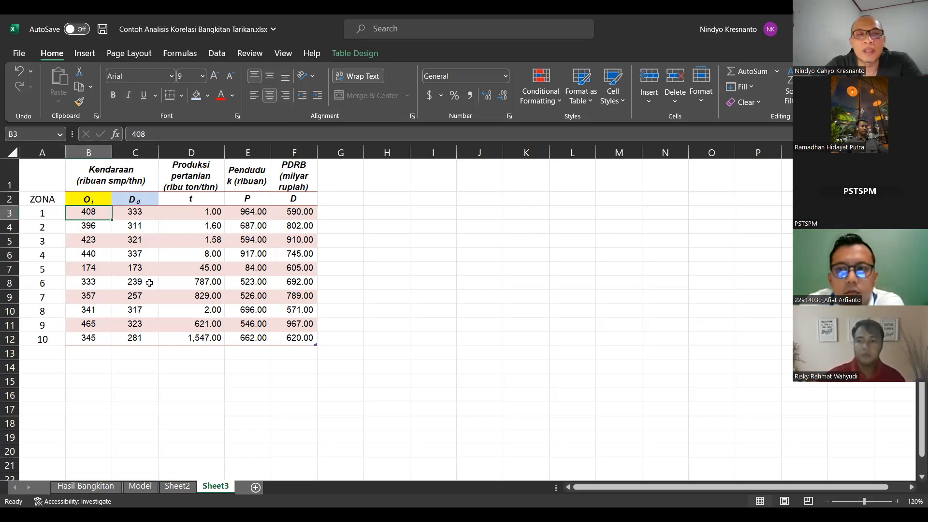
drag(84, 211, 120, 337)
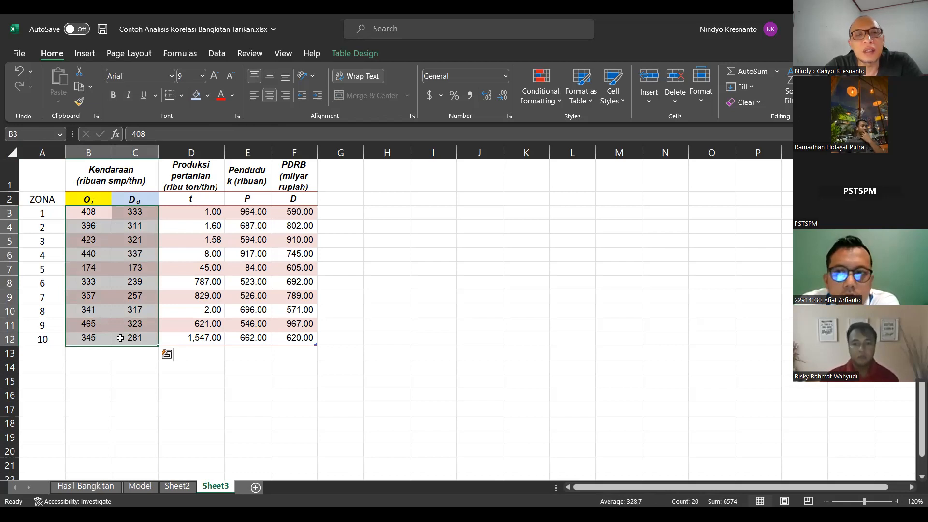
click(45, 213)
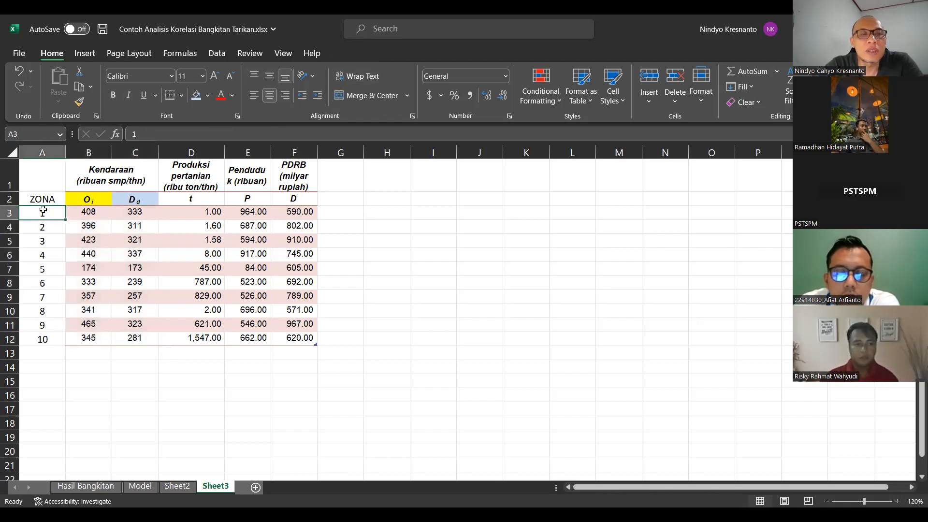
Fill the Produksi pertanian header cell D1 with light red
click(200, 212)
click(204, 175)
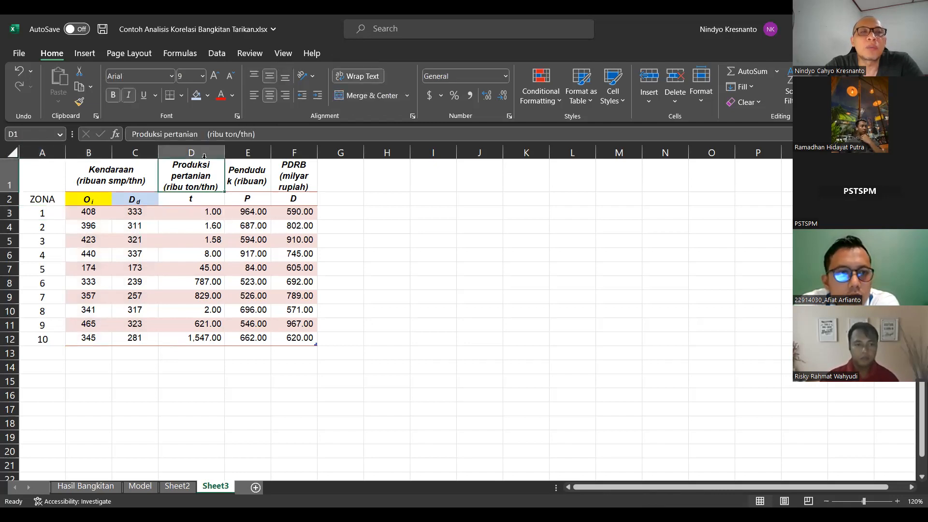
click(207, 96)
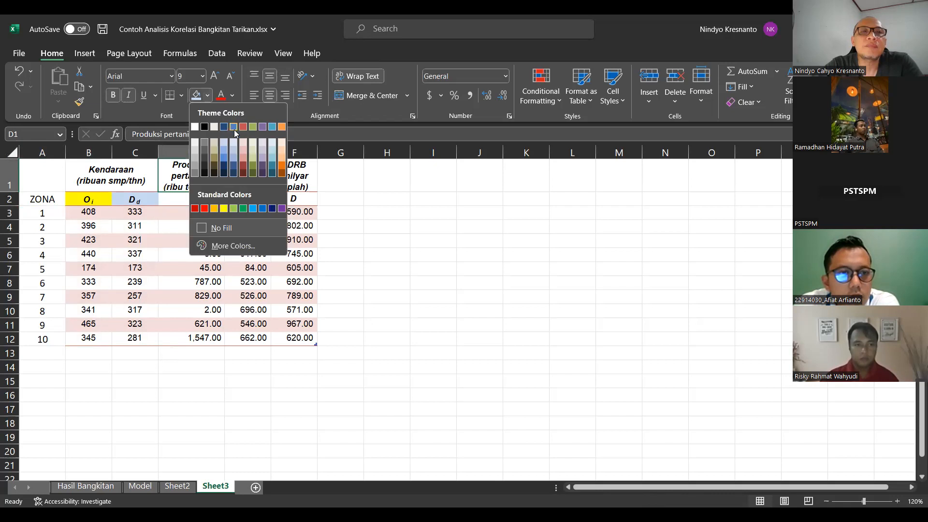
click(208, 245)
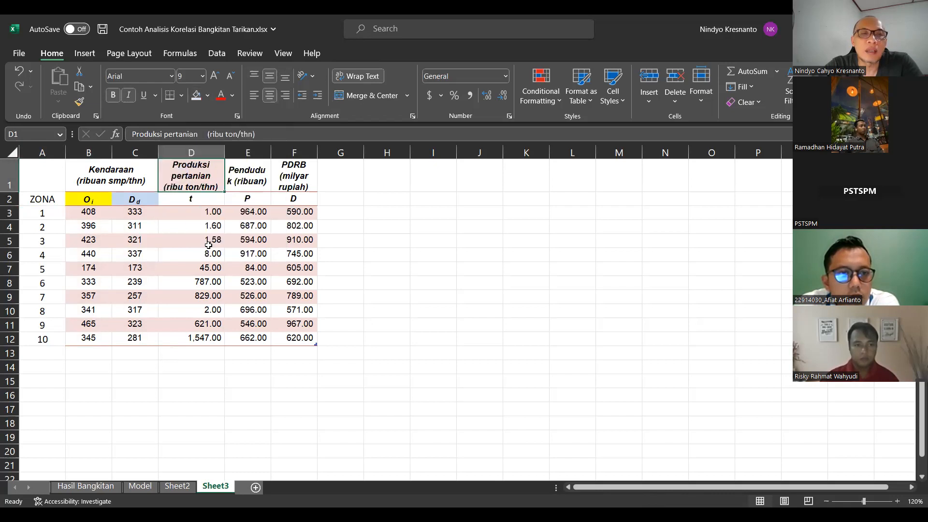
Examine the Produksi pertanian symbol and its values for zones 1, 2 and 10
click(205, 200)
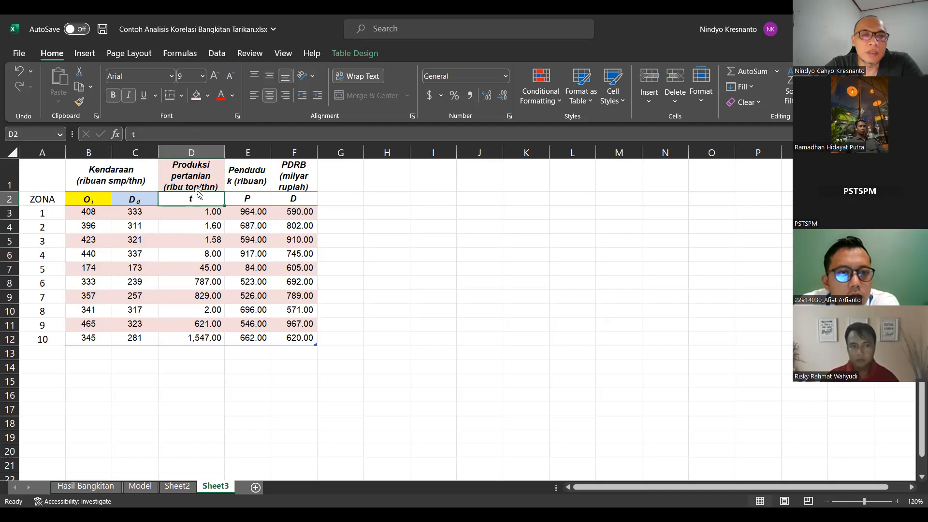
click(194, 212)
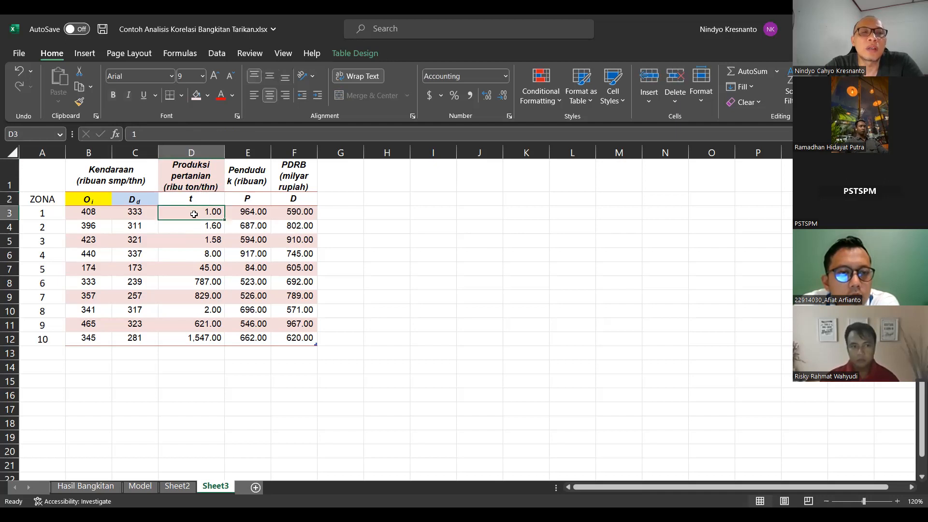
click(195, 226)
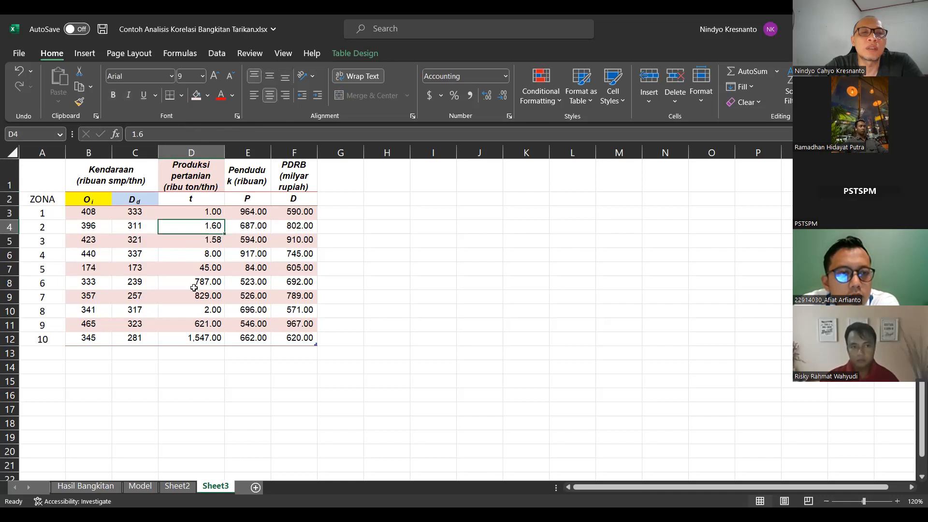
click(205, 343)
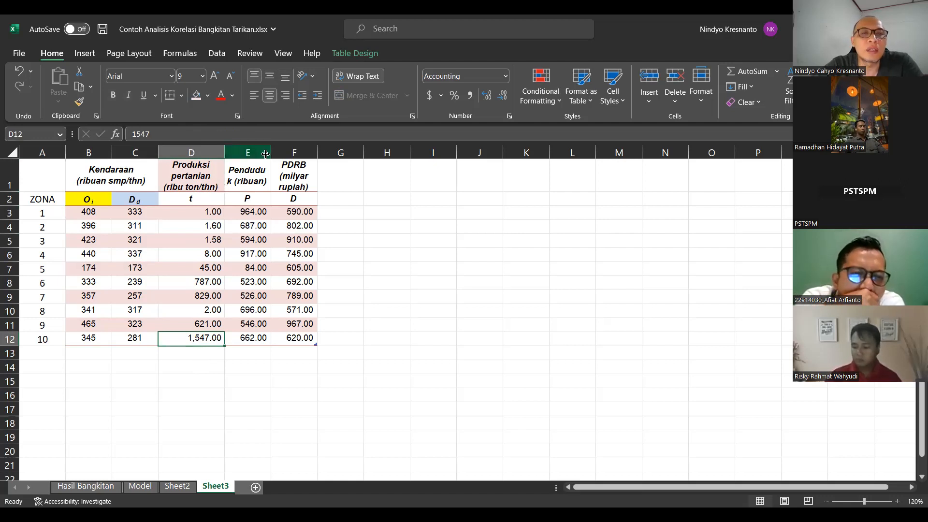
Widen columns E and F so "Penduduk" and "(milyar rupiah)" each fit on one line in their headers
drag(271, 152, 285, 153)
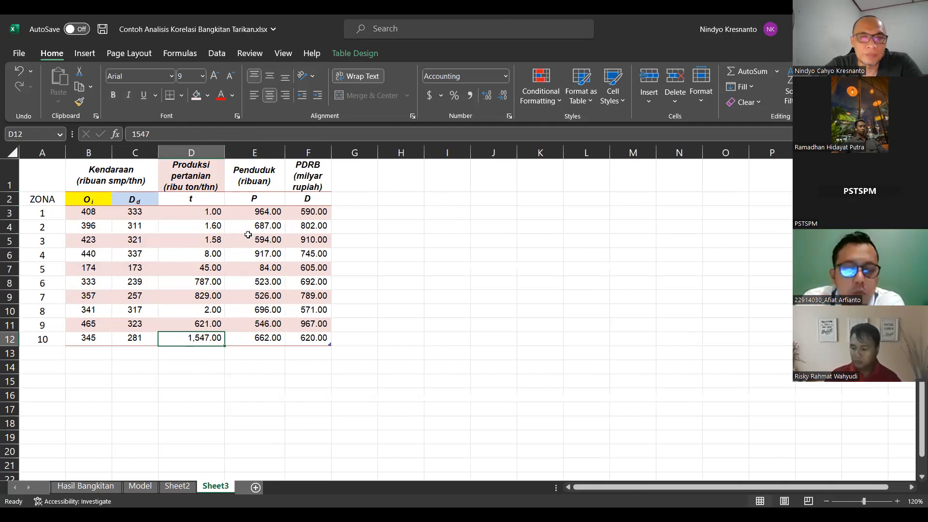
click(264, 213)
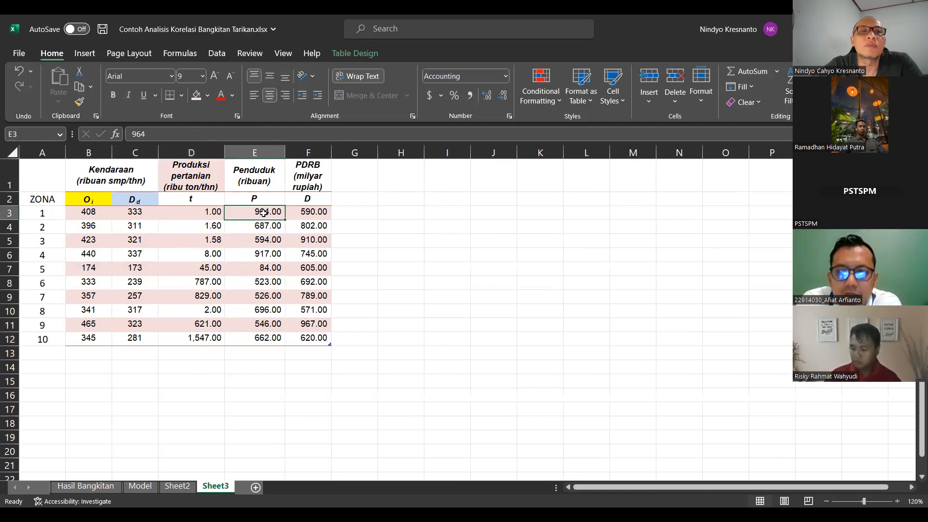
click(264, 199)
drag(330, 152, 354, 152)
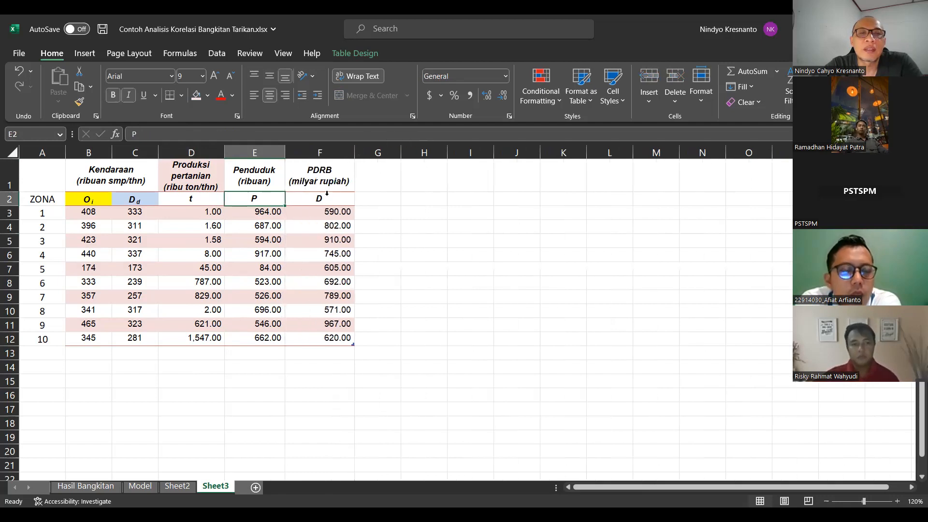
Examine the Penduduk values and the block of Produksi pertanian, Penduduk and PDRB data in D1:F12
click(268, 215)
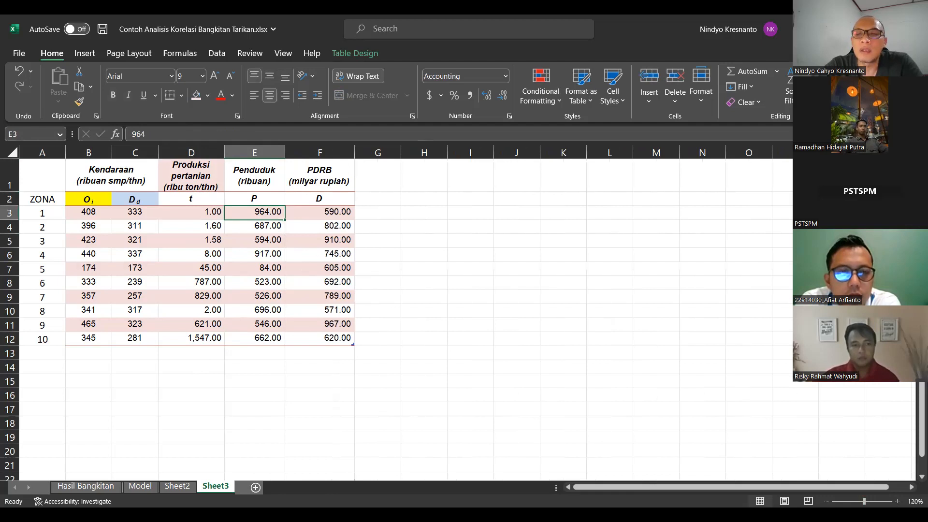
click(897, 501)
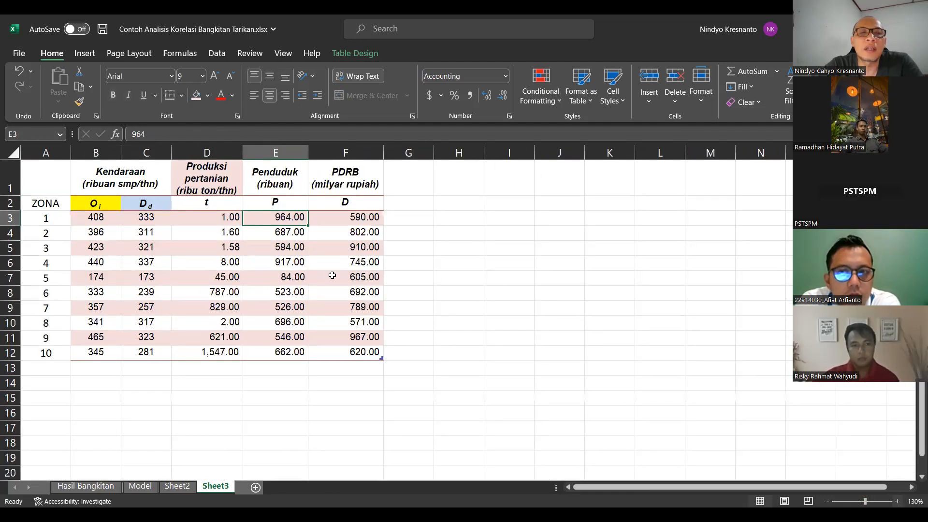
click(287, 249)
click(284, 265)
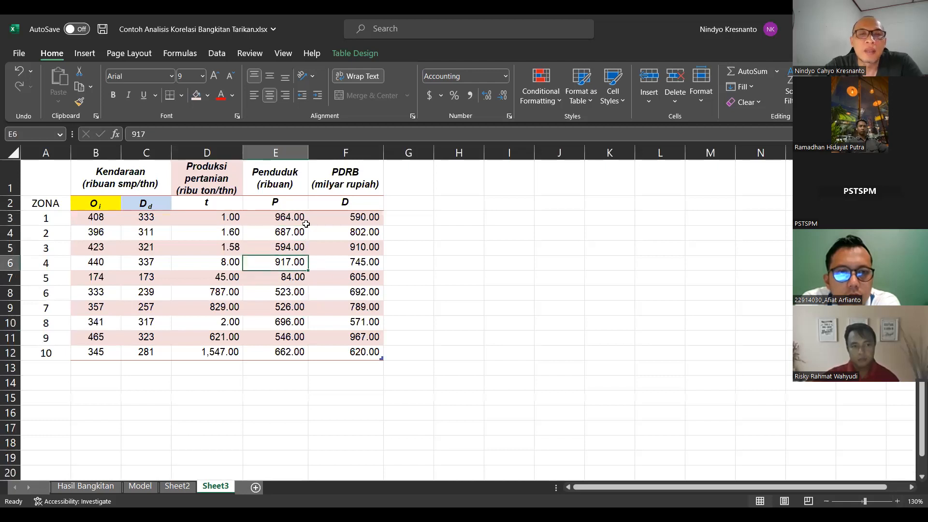
click(354, 182)
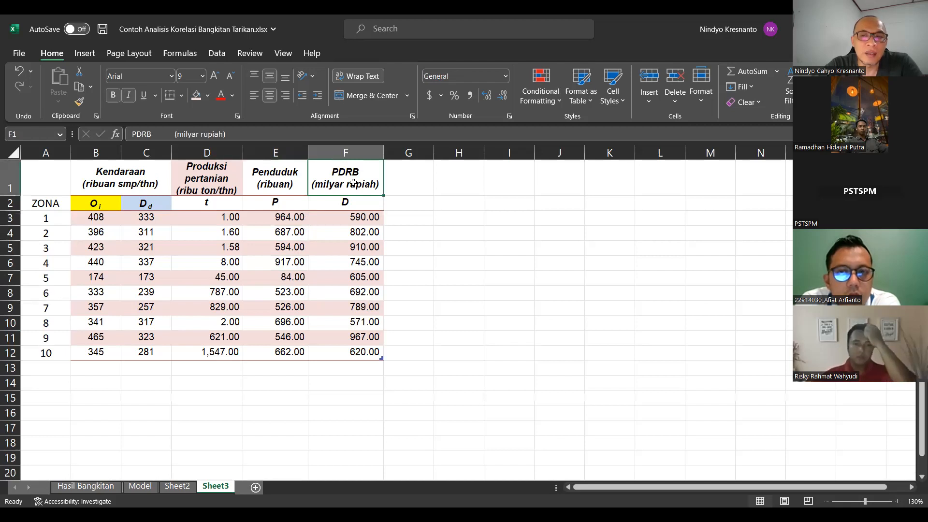
click(193, 178)
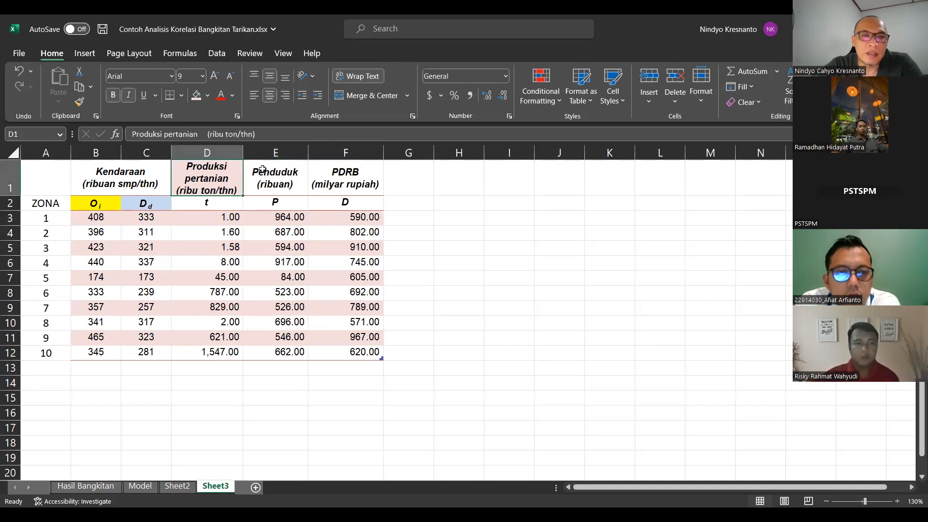
shift+click(346, 174)
drag(351, 258, 347, 351)
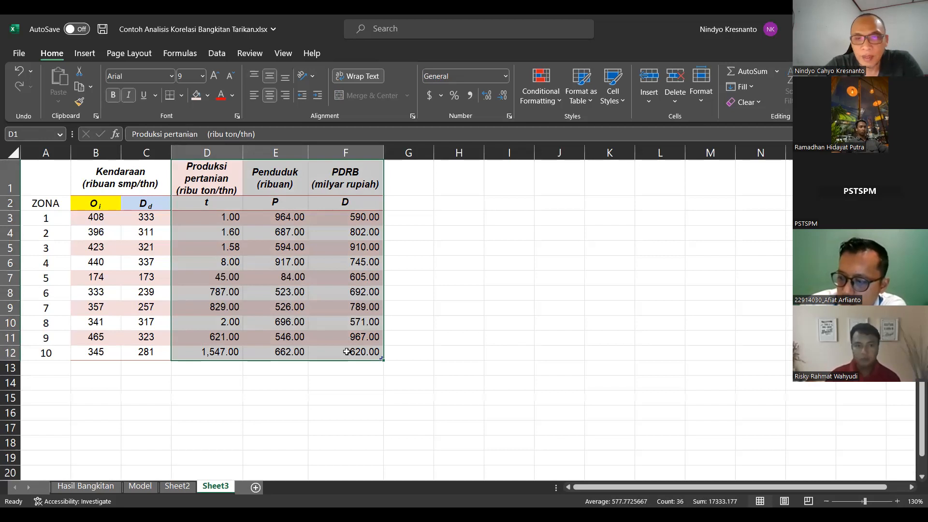
click(193, 184)
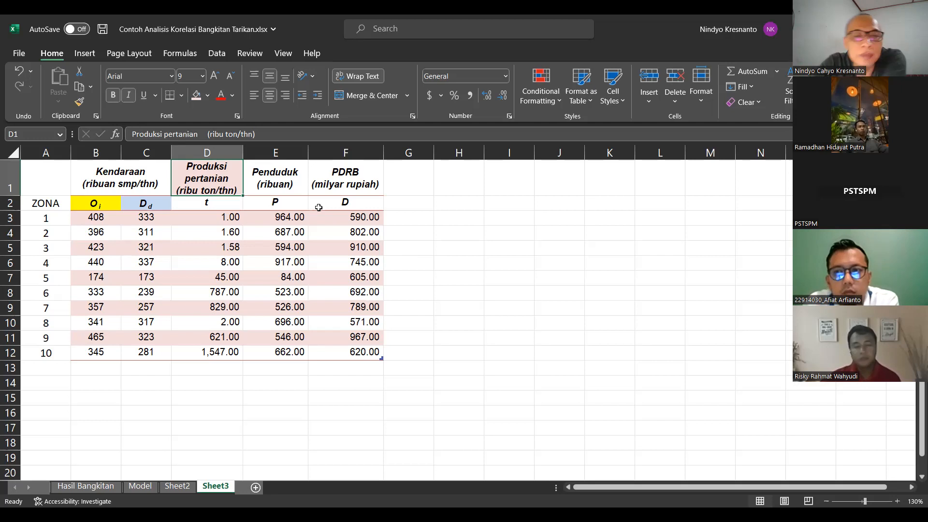
Examine the variable symbols t, P and D in row 2 of the table
click(205, 201)
text(t)
drag(205, 201, 338, 202)
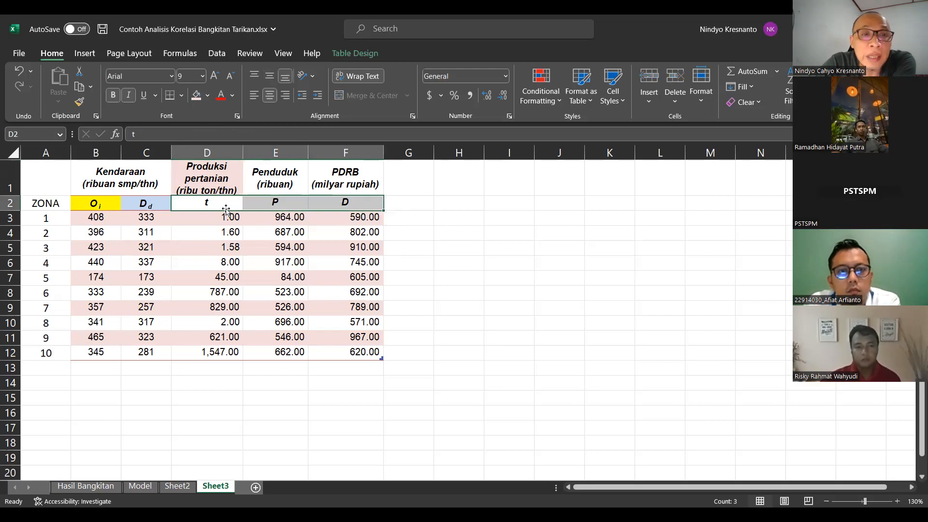
click(256, 193)
click(326, 200)
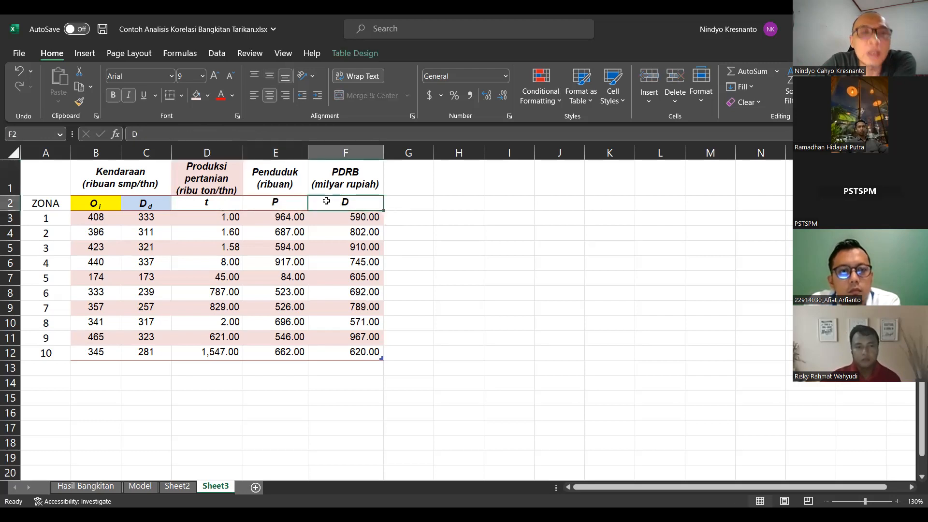
click(270, 204)
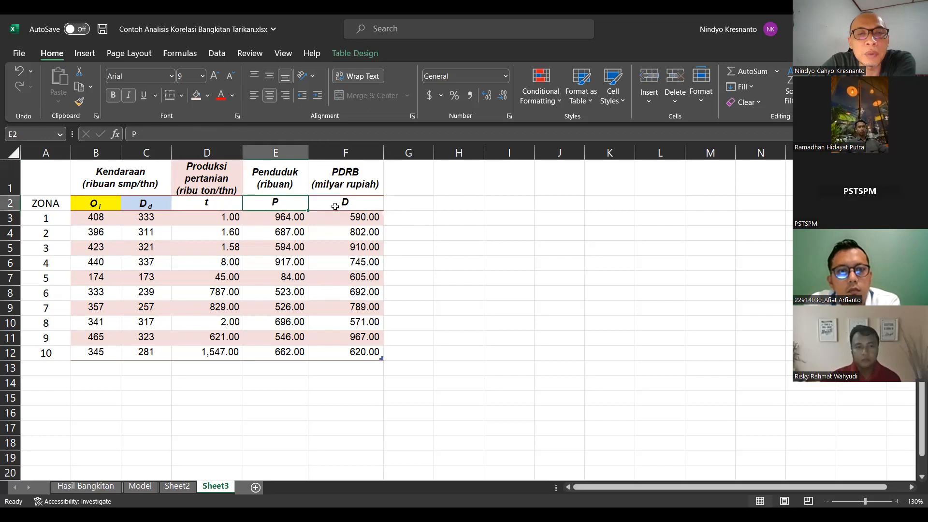
click(338, 206)
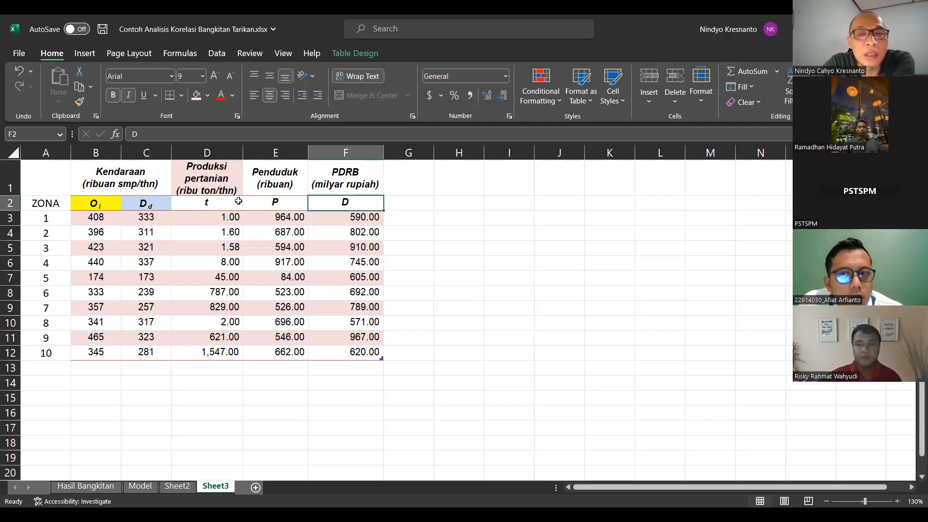
click(208, 203)
click(267, 208)
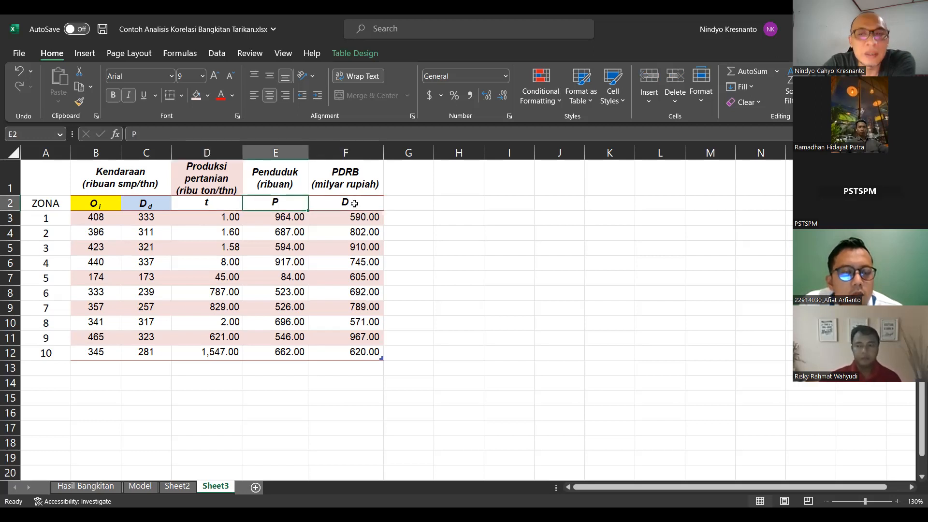
click(354, 203)
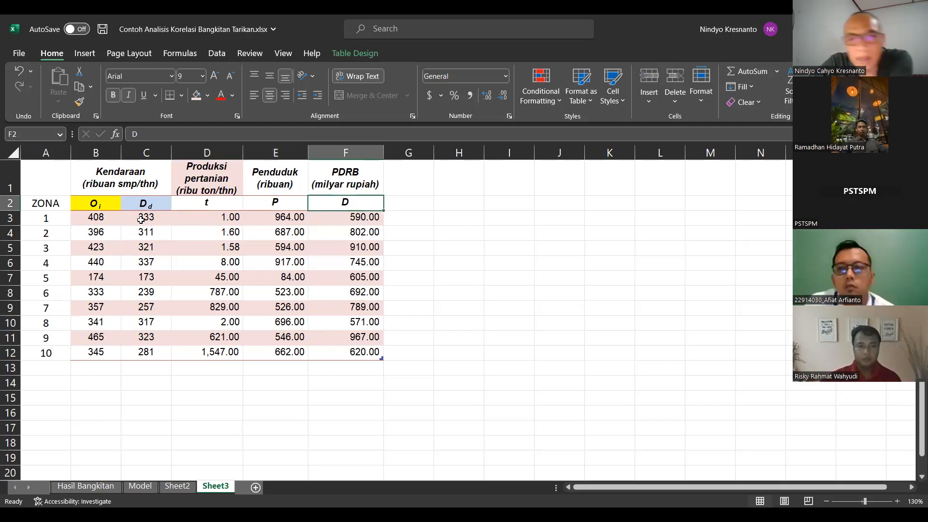
click(95, 372)
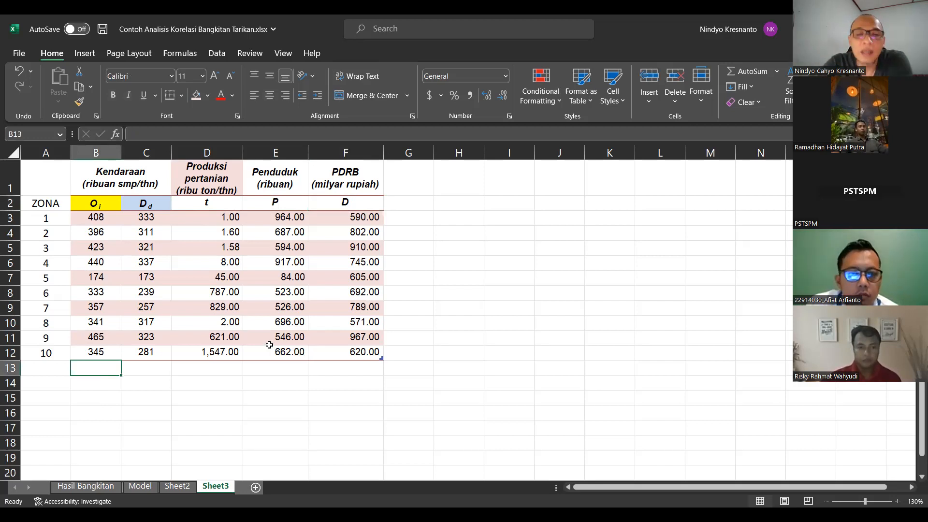
Label the two Kendaraan columns "Y1" and "Y2" in B13 and C13, directly below the zone data
text(Y1)
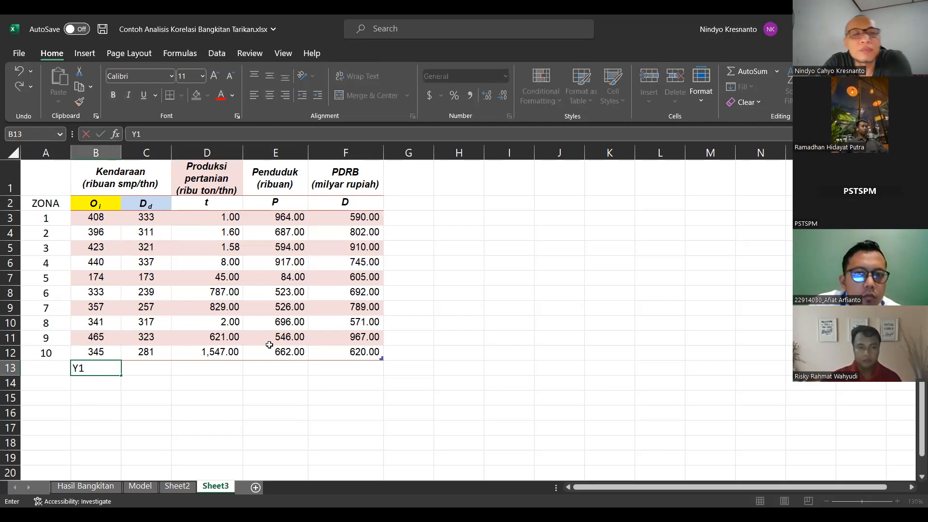
key(ctrl+Return)
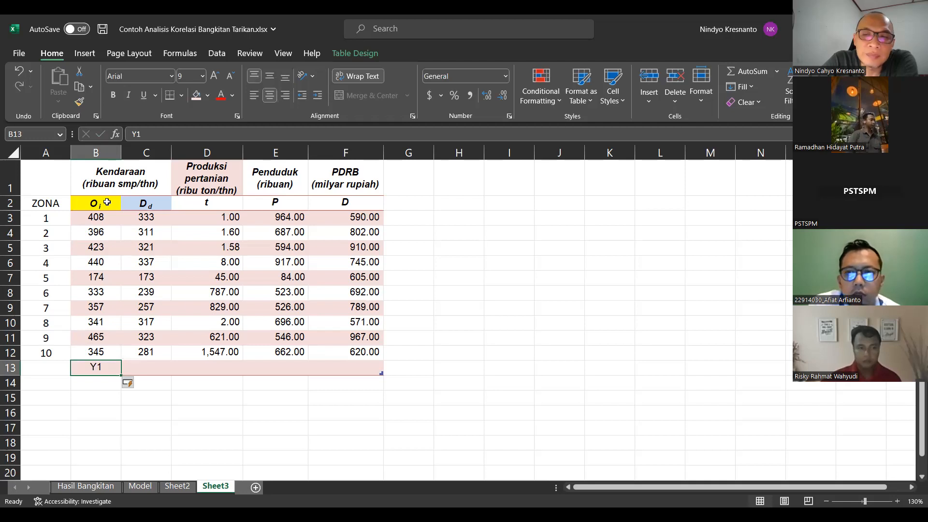
click(142, 369)
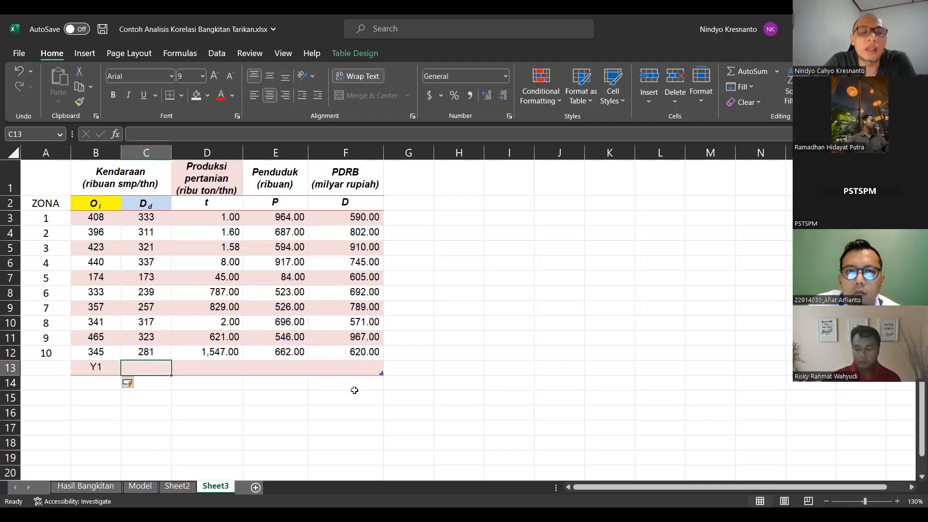
text(Y2)
key(Return)
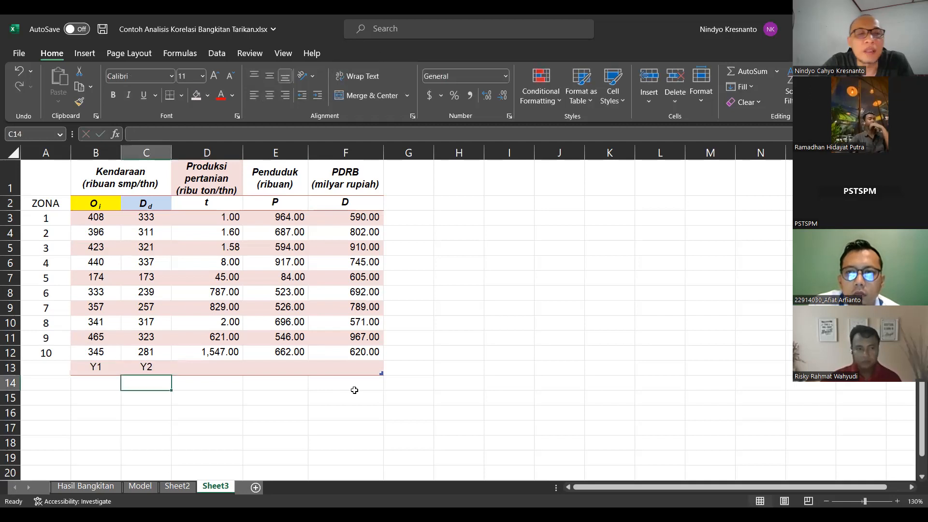
Make the label row B13:F13 bold and give it a yellow fill
key(Up)
key(Left)
key(shift+Right)
key(shift+Right)
key(shift+Right)
key(shift+Right)
key(shift+Right)
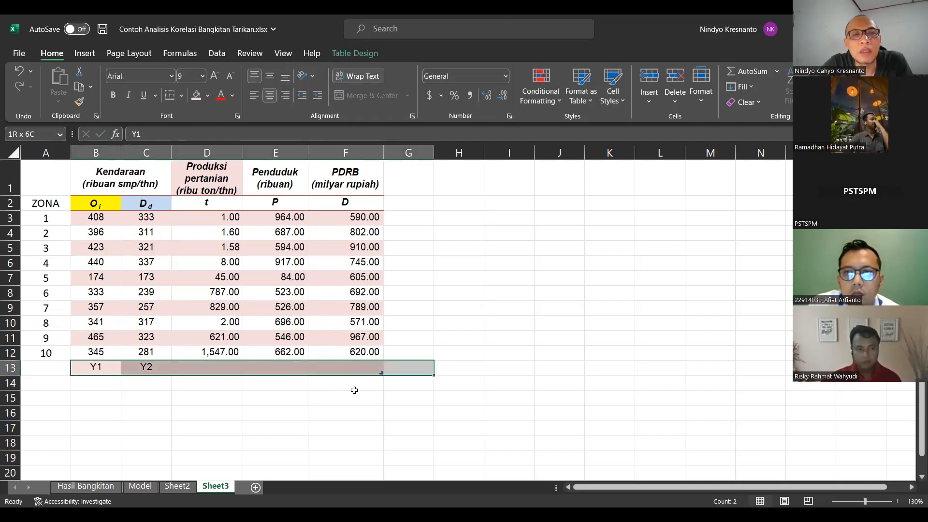
key(shift+Left)
key(ctrl+b)
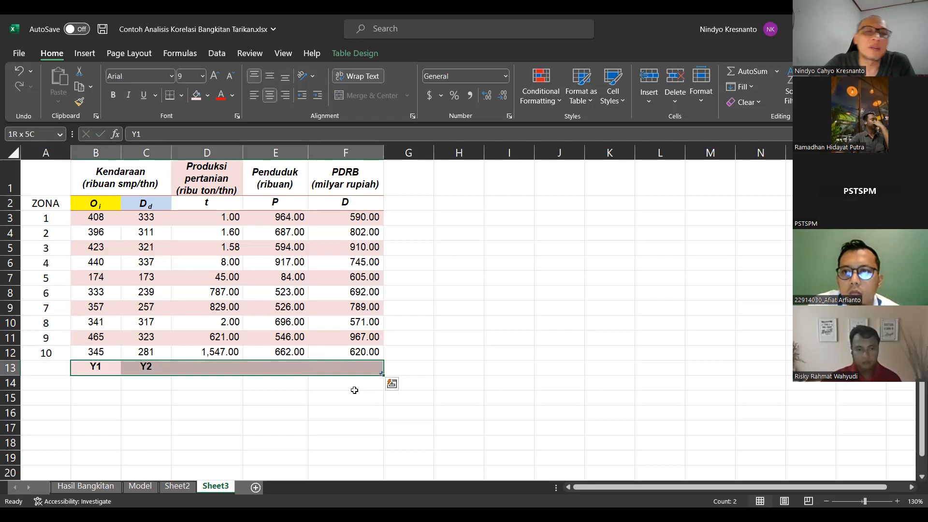
click(209, 102)
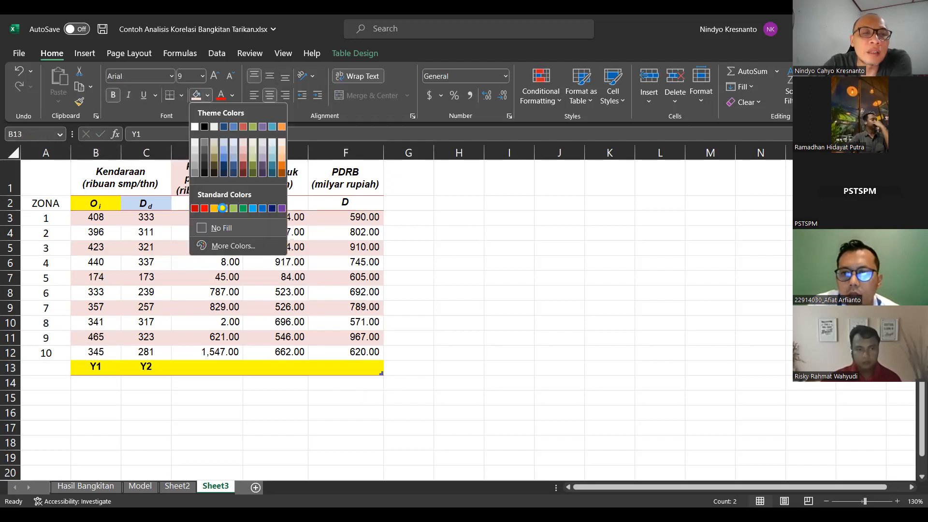
Label the Produksi pertanian, Penduduk and PDRB columns "X1", "X2" and "X3" in D13:F13
click(220, 368)
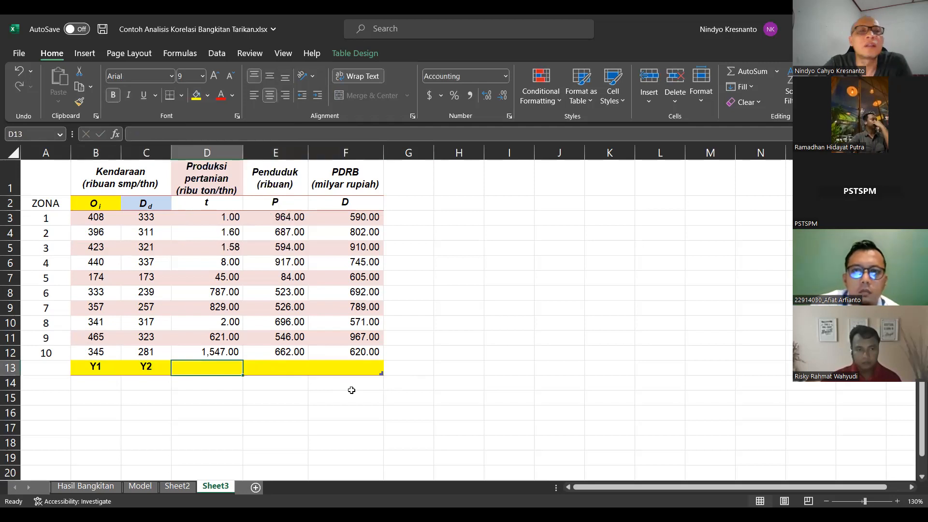
text(X1)
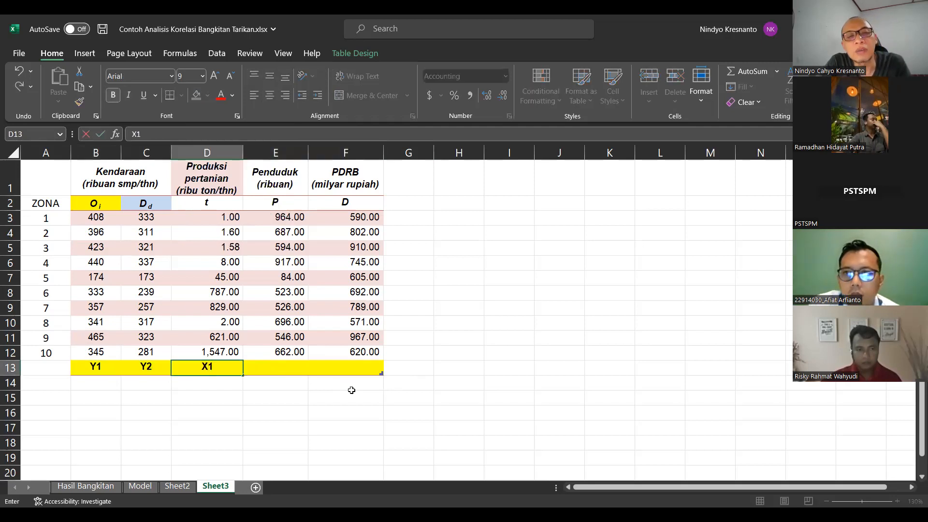
key(Right)
text(X2)
key(Return)
key(Up)
key(Right)
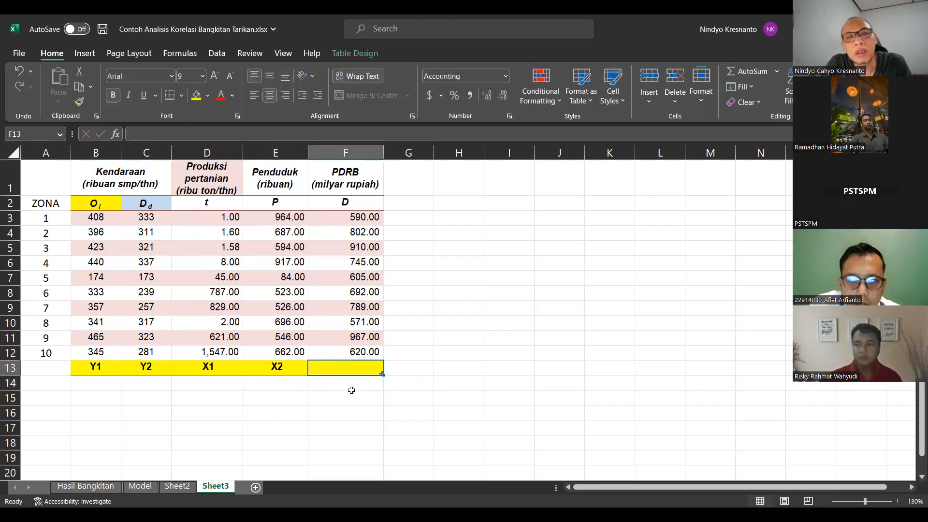
text(X3)
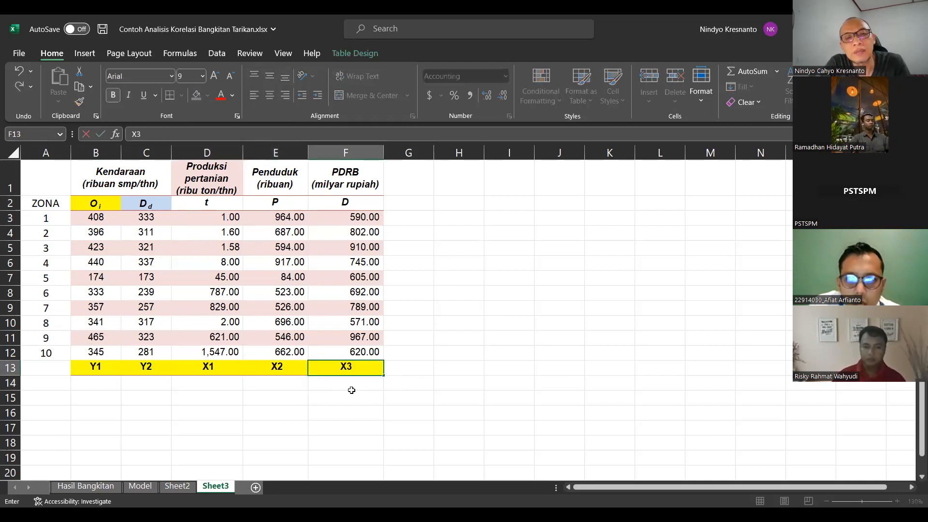
key(Return)
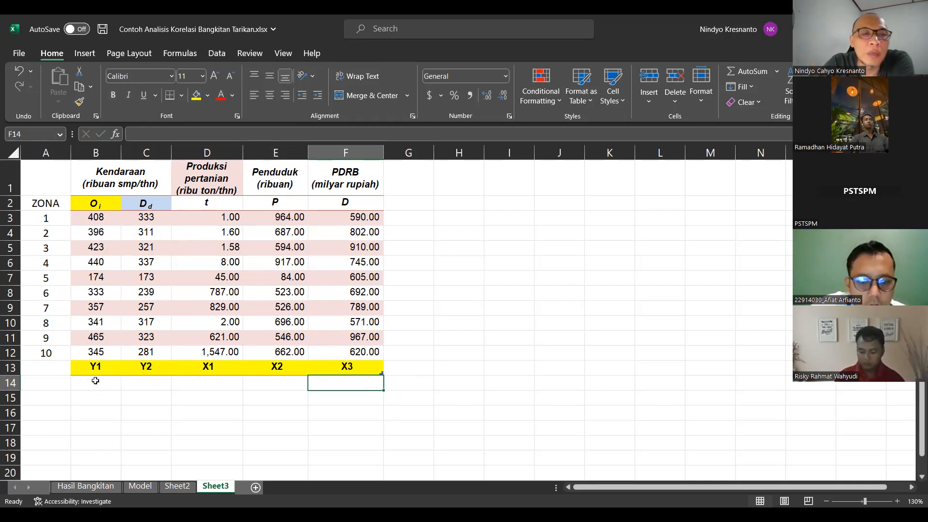
Merge and center B14:C14 under the Y labels and enter "Dependent" in it
drag(95, 381, 137, 381)
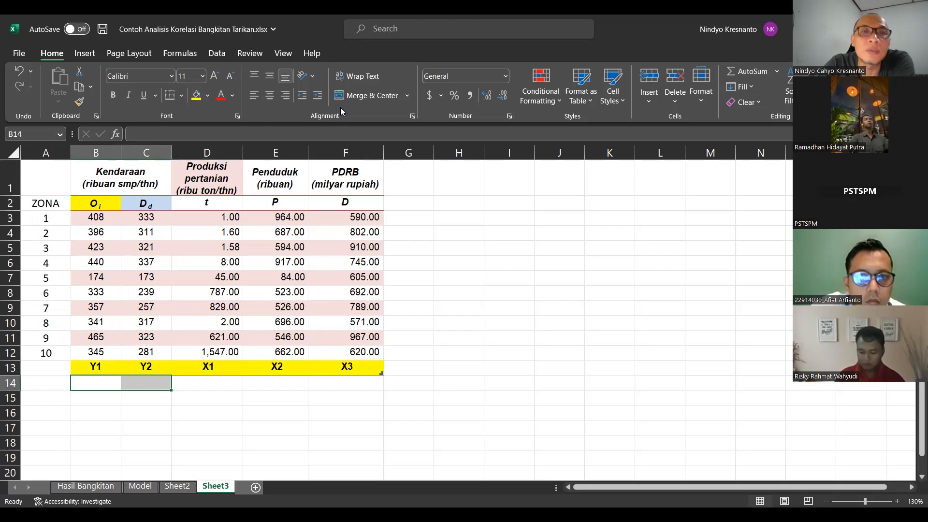
click(366, 95)
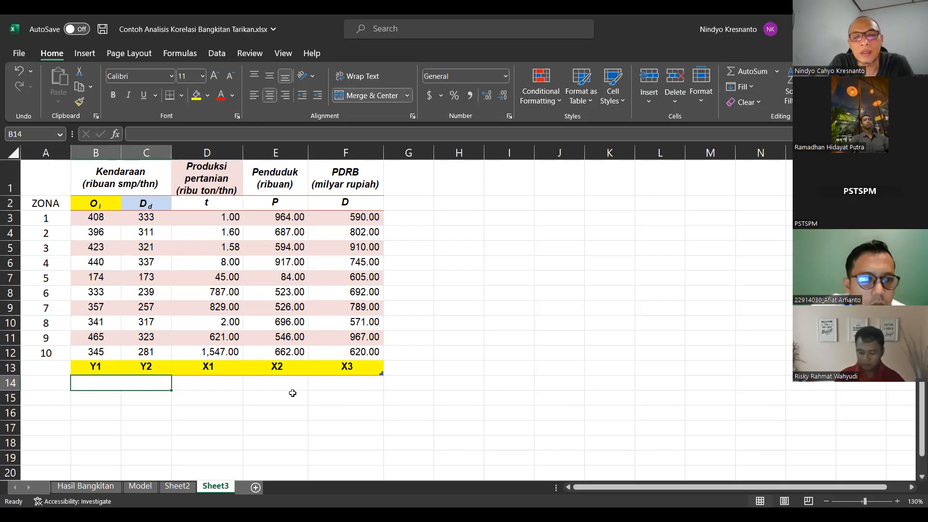
text(Depe)
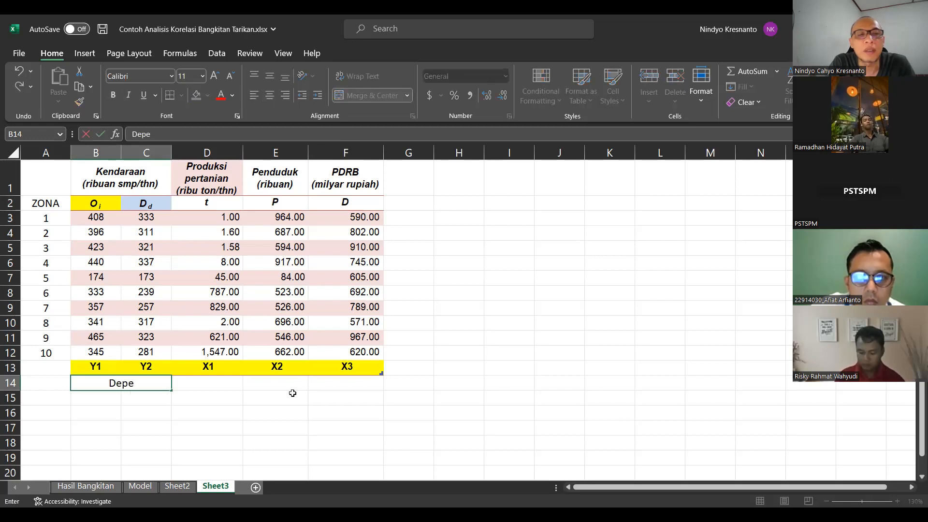
text(ndent)
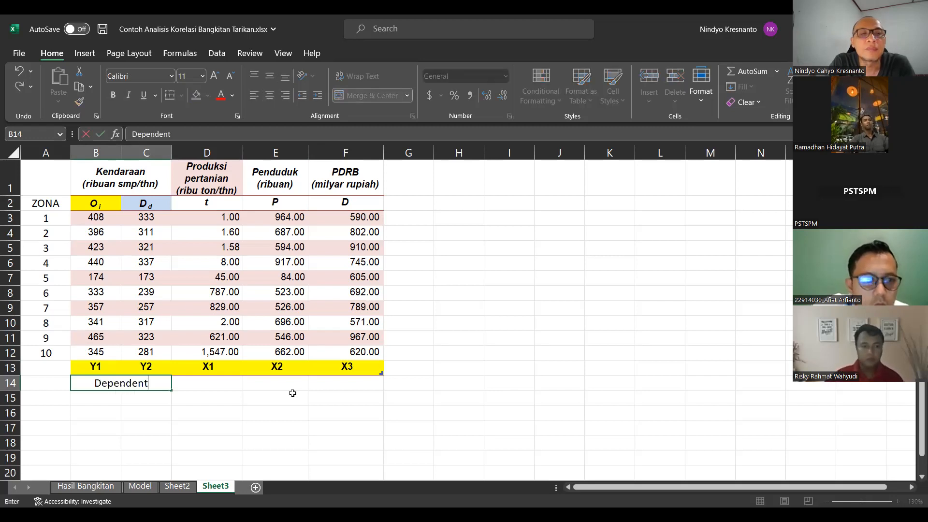
key(Return)
Merge and center D14:F14 under the X labels and enter "Independent" in it
key(Up)
key(Right)
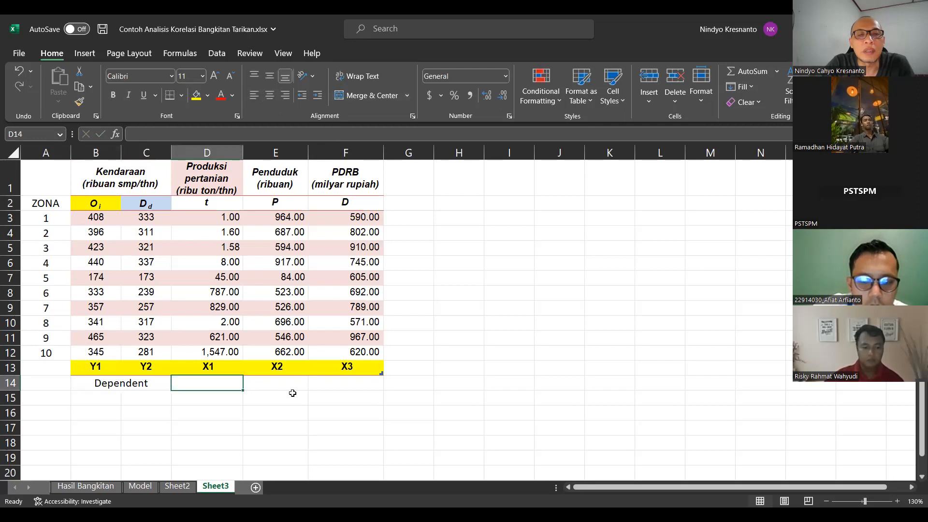
drag(293, 392, 358, 384)
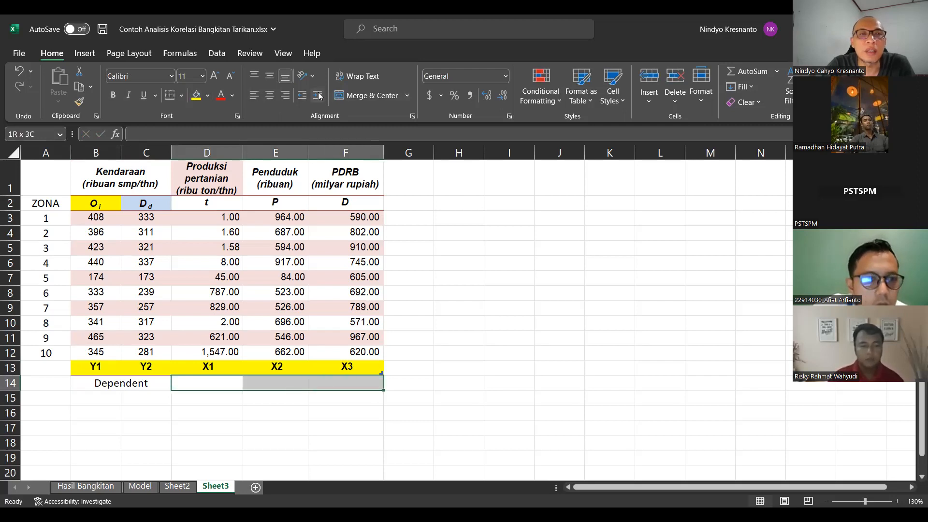
click(339, 96)
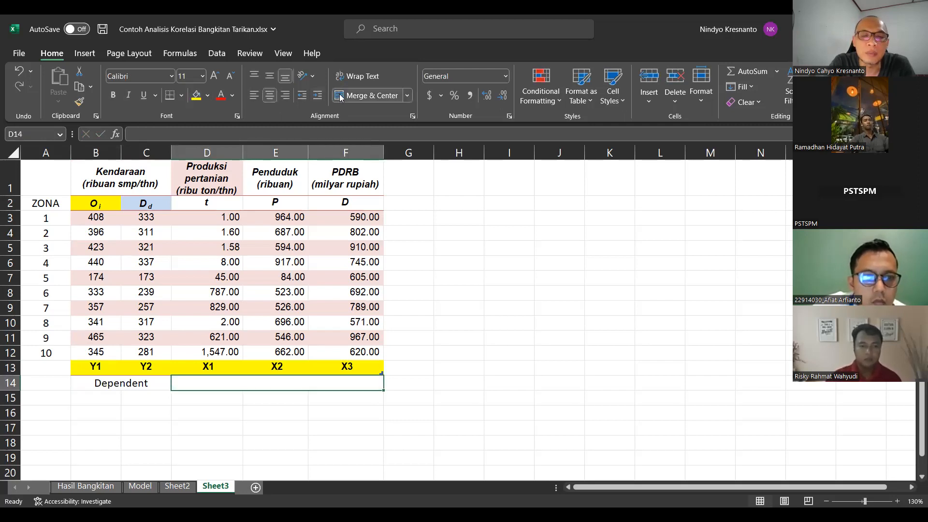
text(Independent)
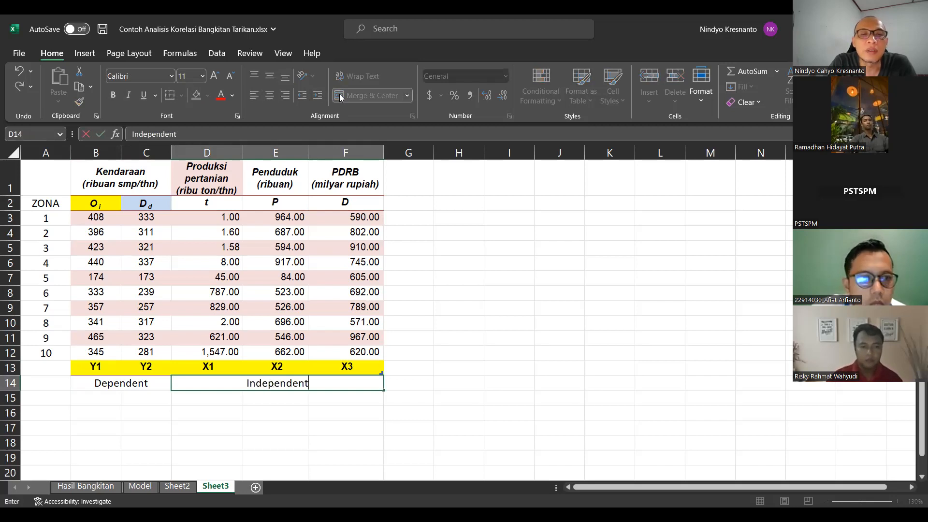
key(Return)
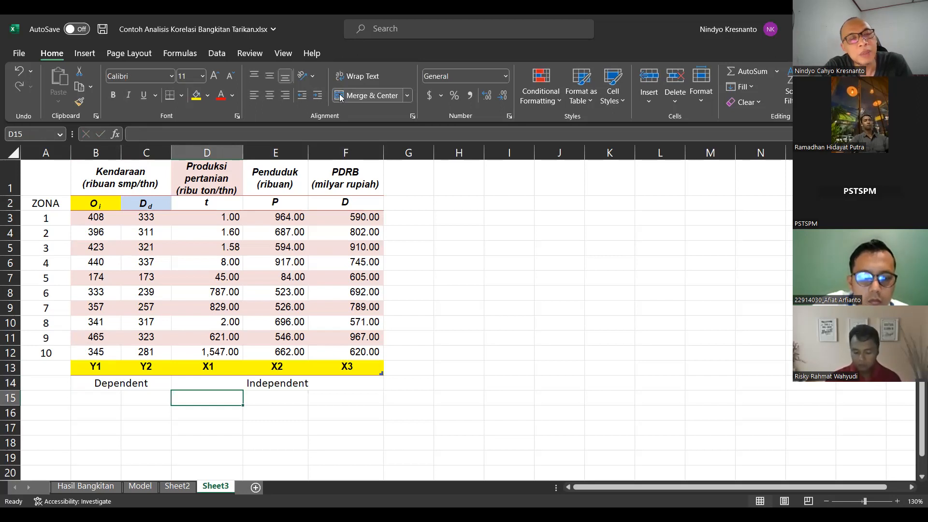
key(Left)
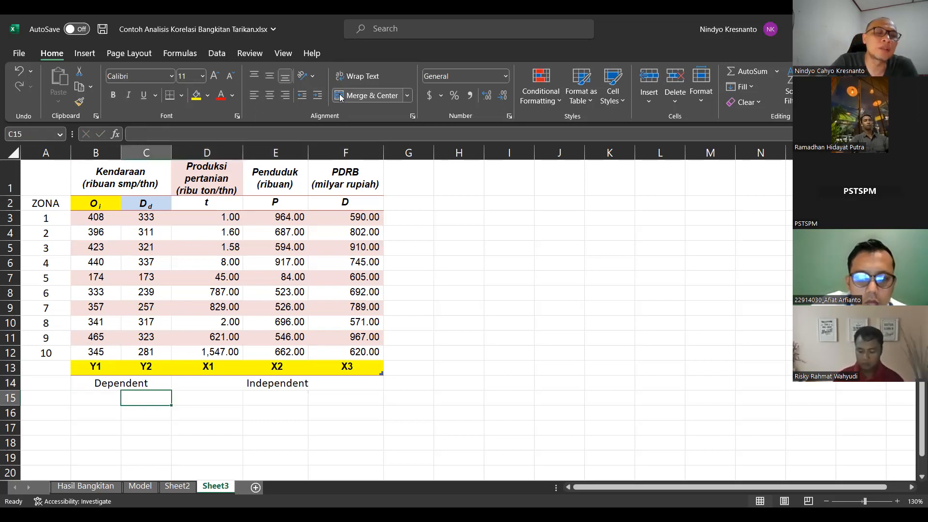
key(Up)
key(Right)
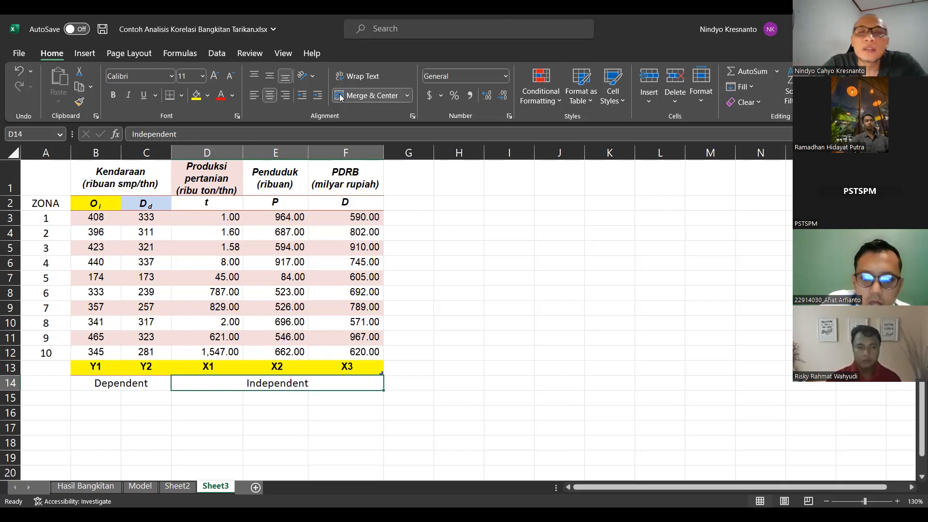
Enter the heading "Ketentuan" in H2 and the rule "Cek korelasi antar variabel" below it in H3
click(497, 202)
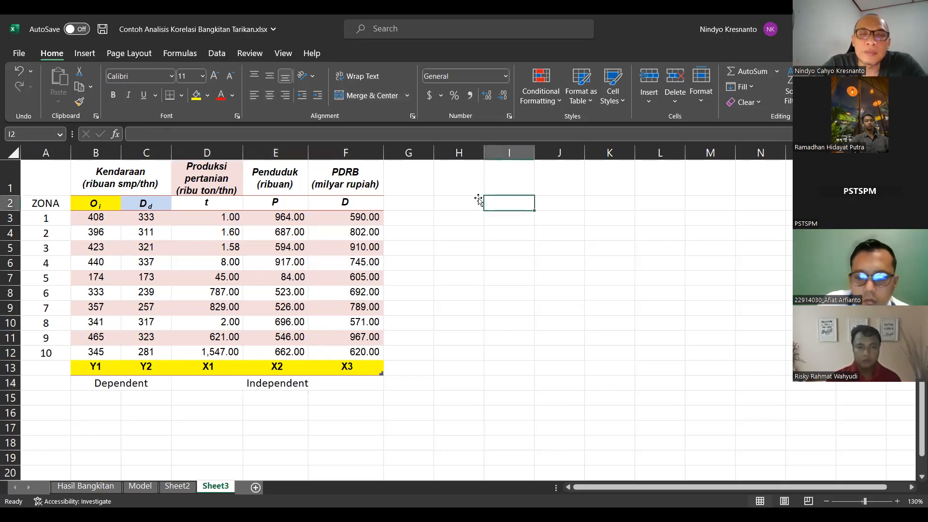
click(479, 199)
text(K)
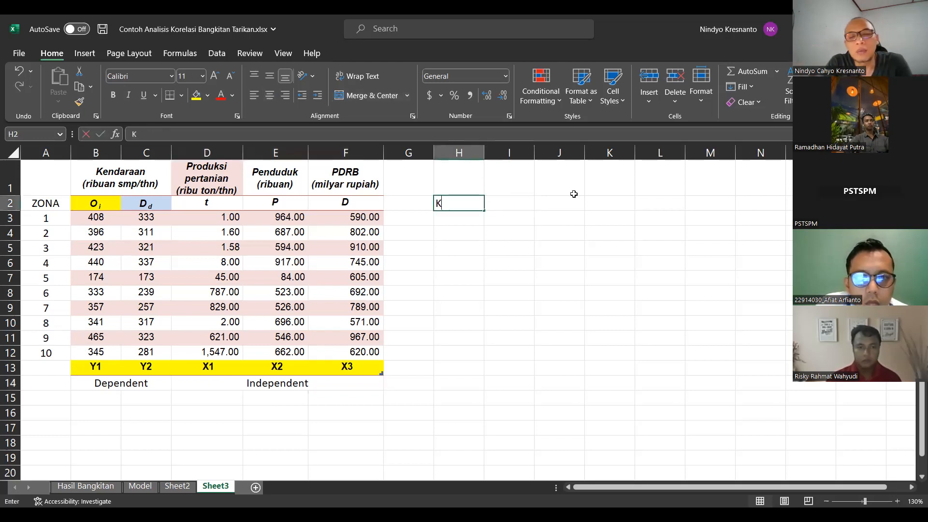
text(etentuan)
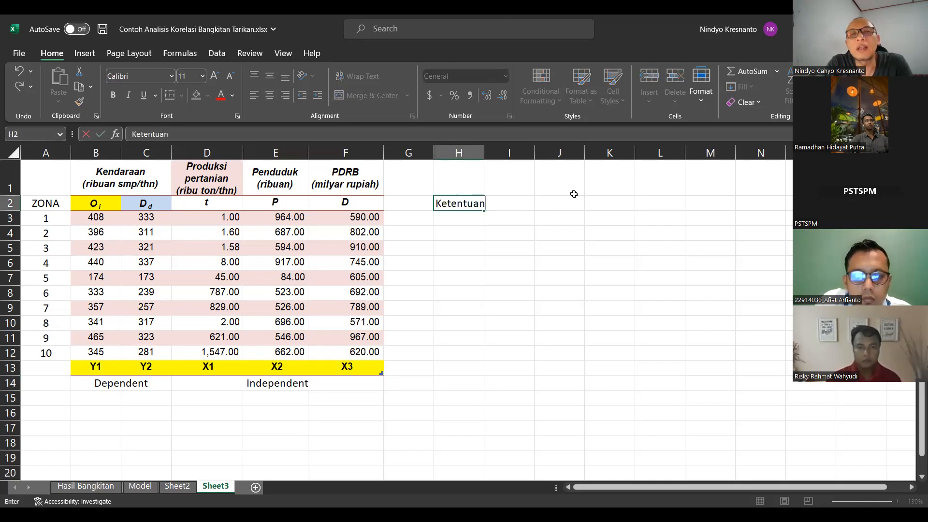
key(Return)
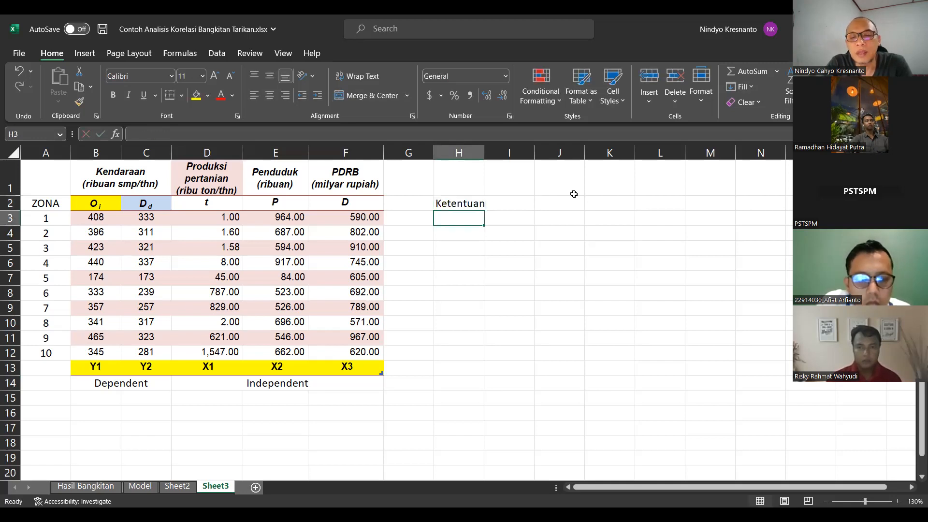
text(Ce)
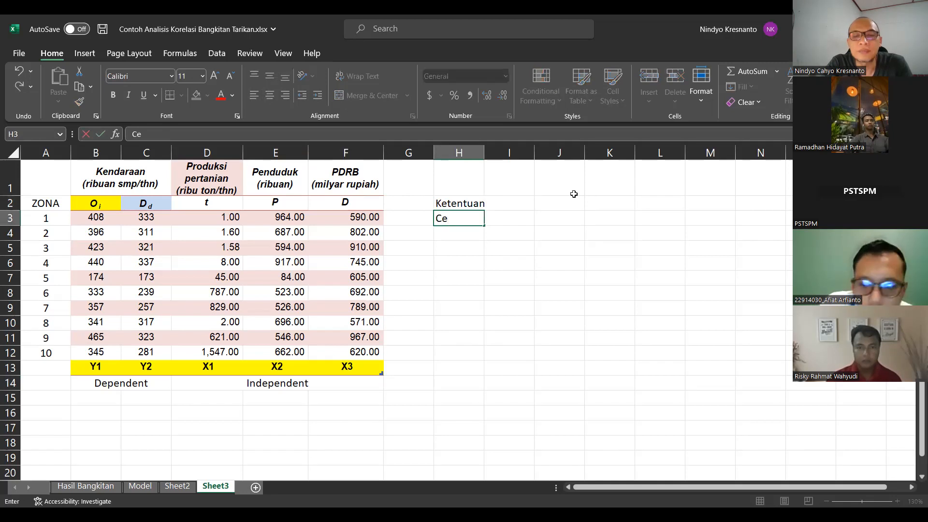
text(k korelas)
key(BackSpace)
text(i antar variabel)
key(Return)
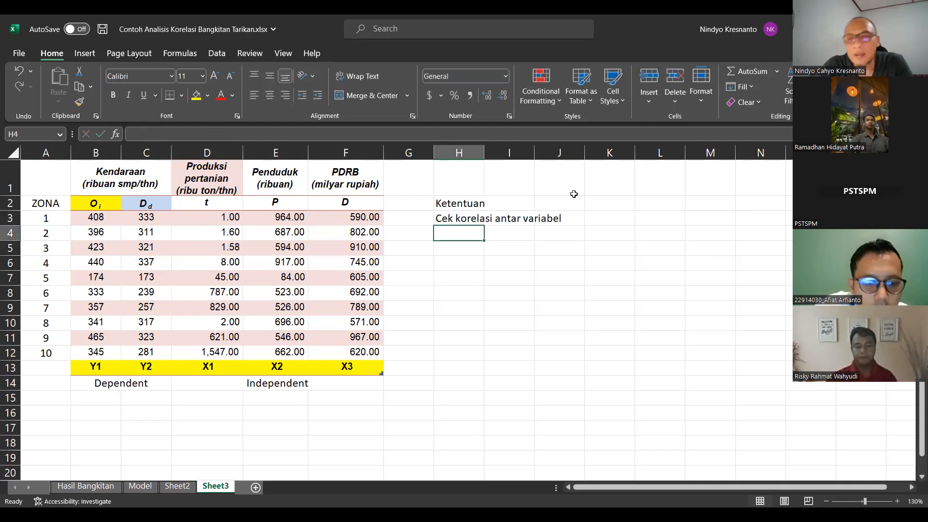
Enter the values -1 and 1 in K3 and L3, beside the correlation rule
key(Up)
key(Right)
key(Right)
key(Right)
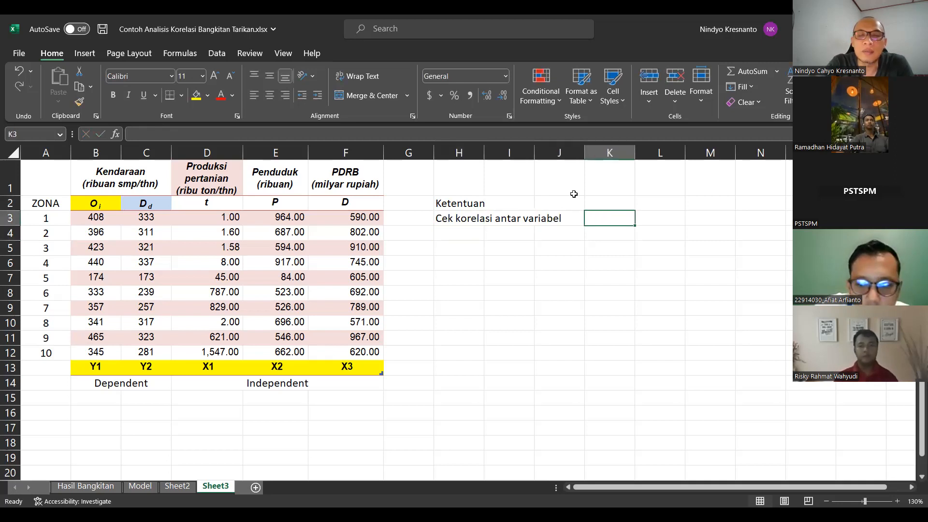
text(-1)
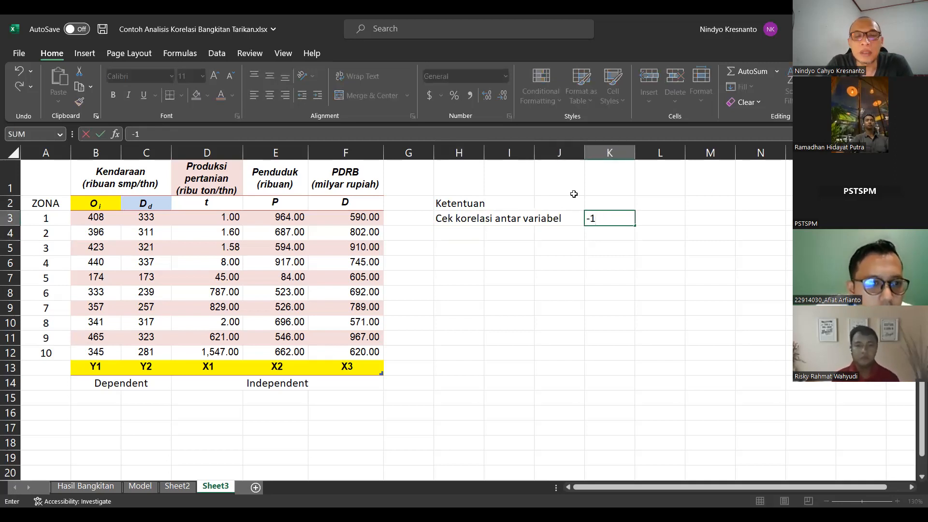
key(Right)
text(1)
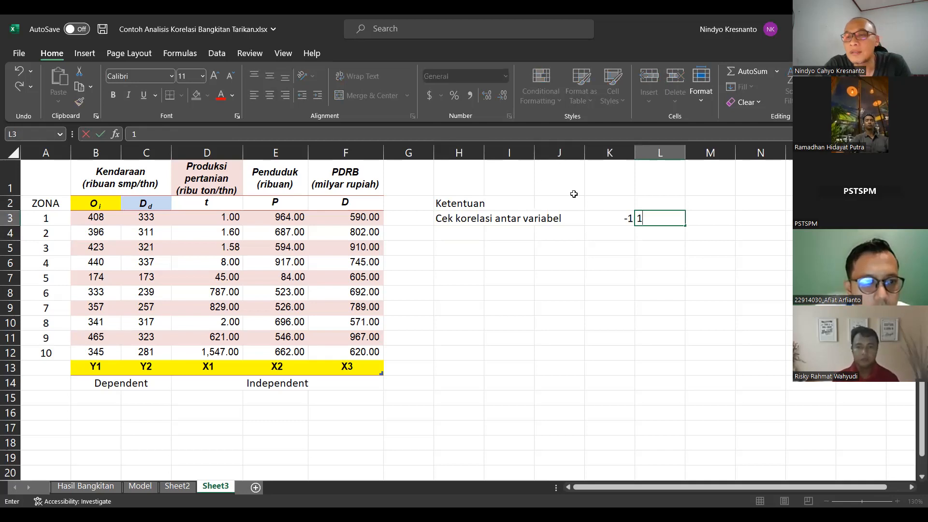
key(Return)
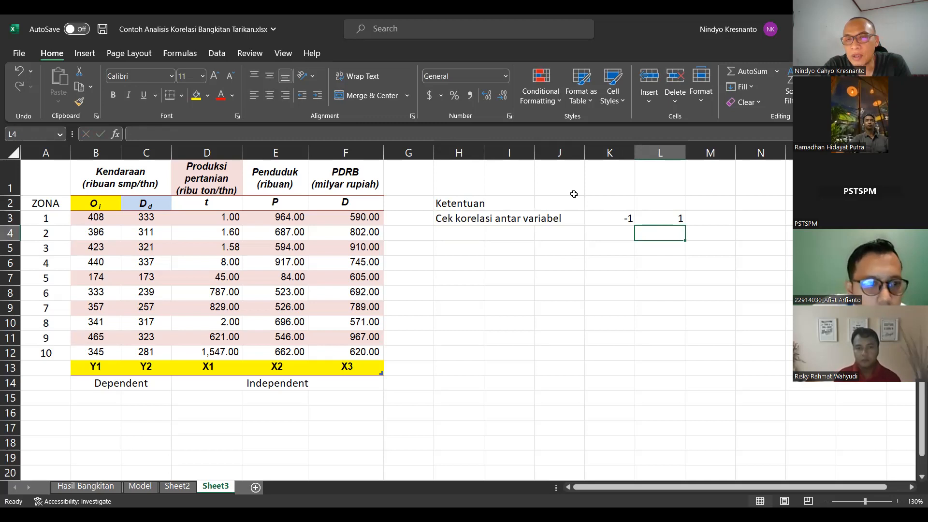
Clear the contents of K3:L3 beside the correlation rule
key(Up)
key(Left)
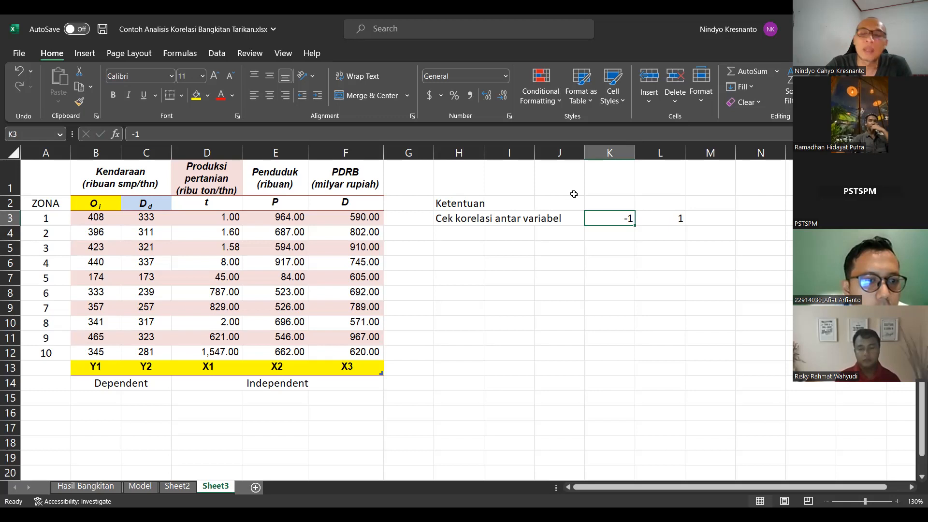
key(shift+Right)
key(Delete)
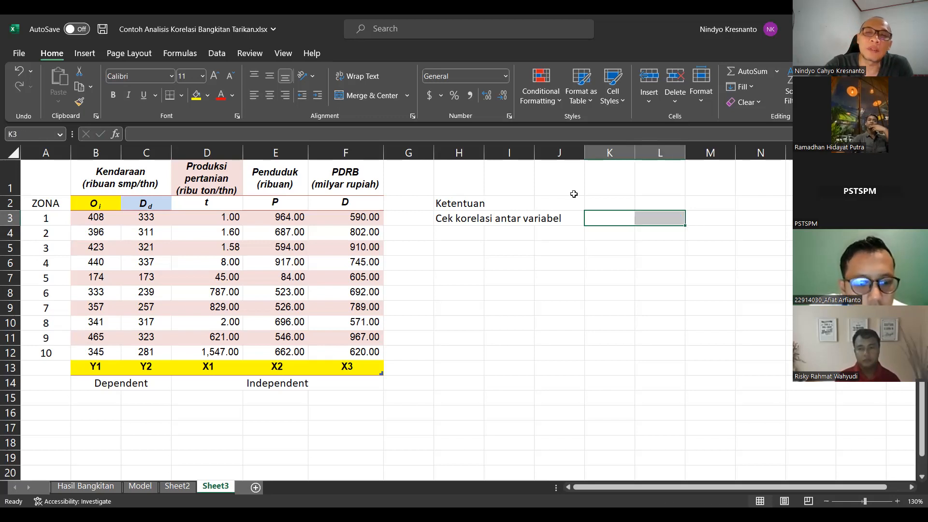
Enter the rule "Antara variable Terikat dan Bebas harus berkorelasi" in H4, below the correlation check rule
key(Down)
key(Left)
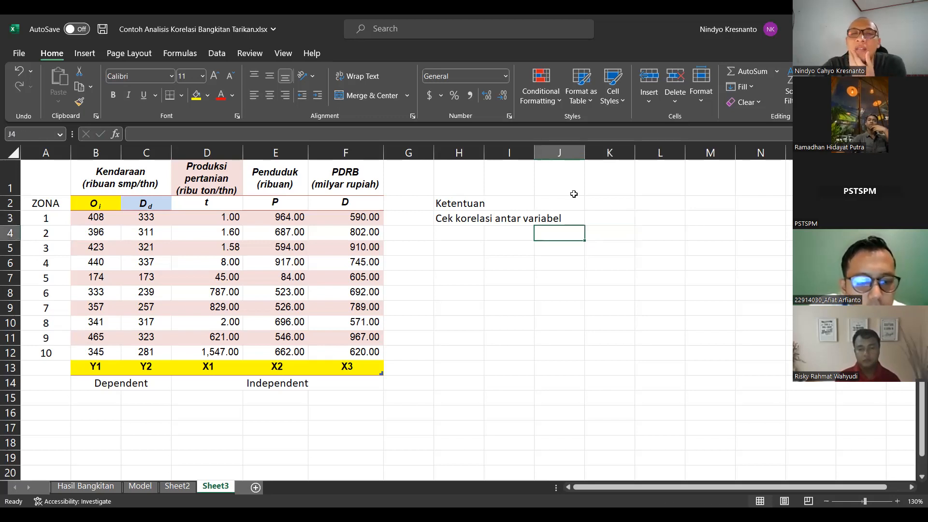
key(Left)
key(Left)
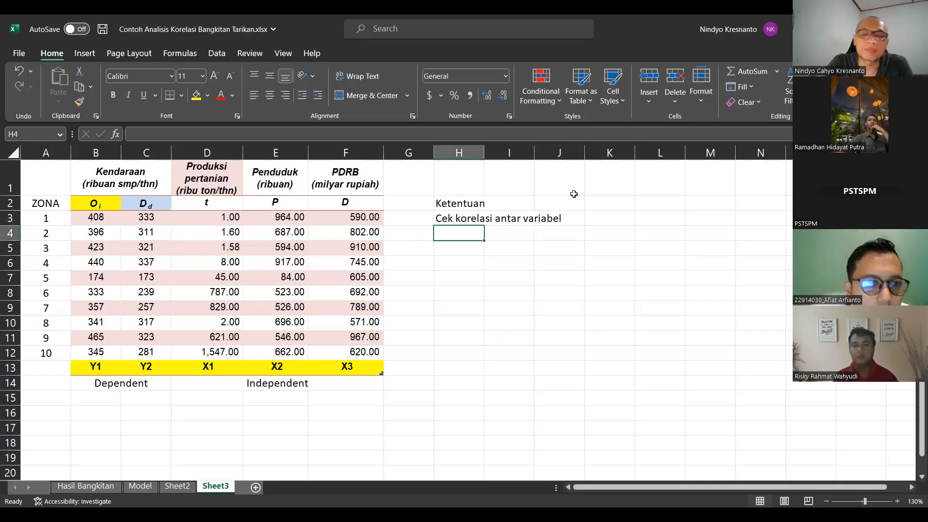
text(An)
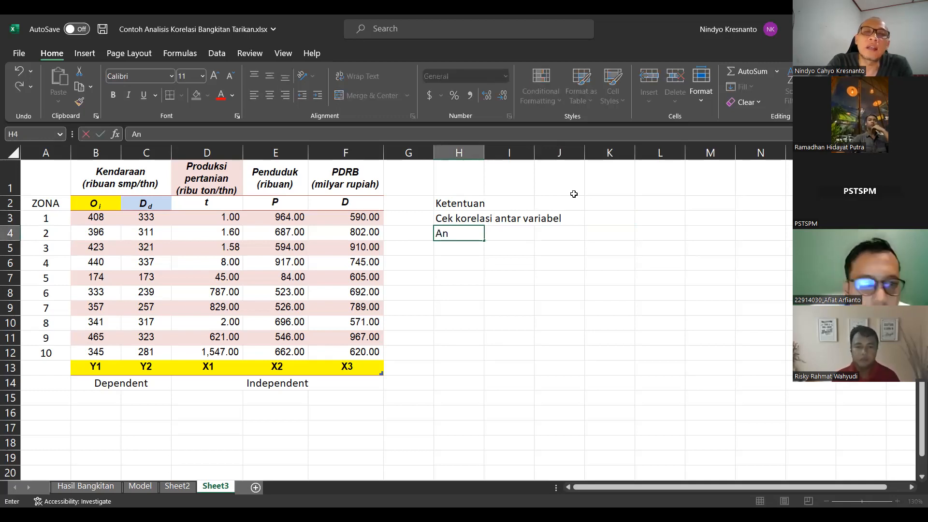
text(tara)
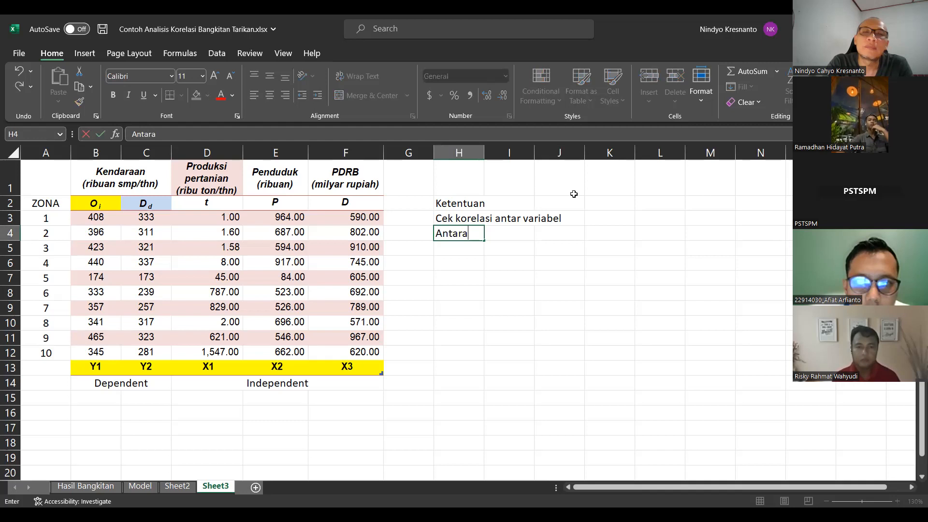
text( varibel)
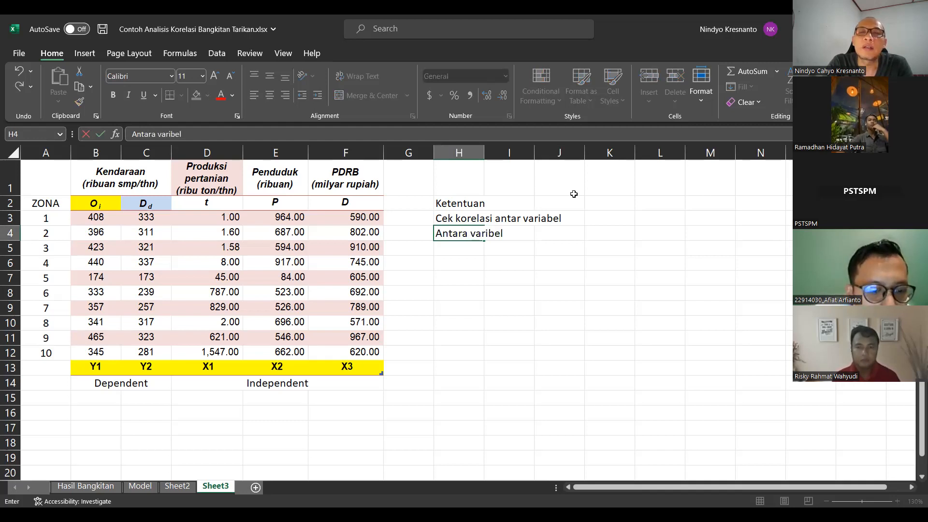
key(BackSpace)
key(BackSpace)
key(BackSpace)
key(BackSpace)
text(able)
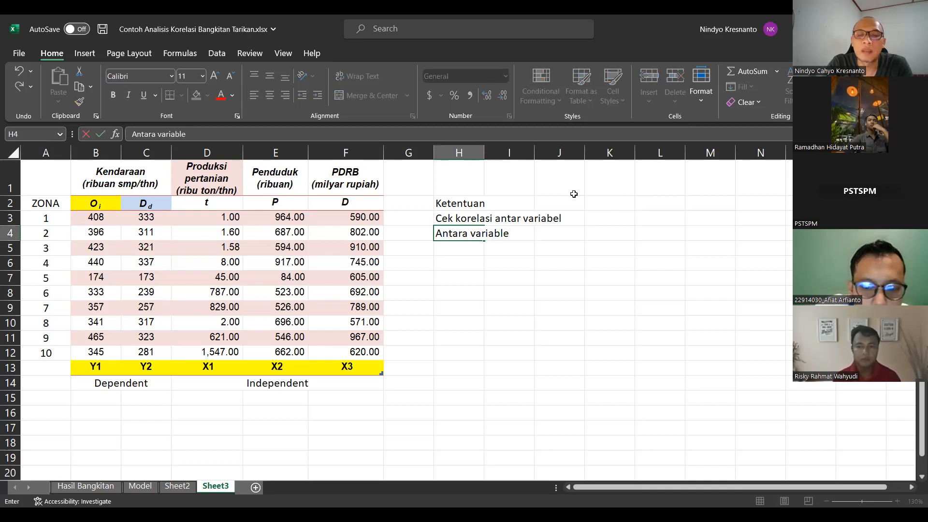
text( Terikat dan Be)
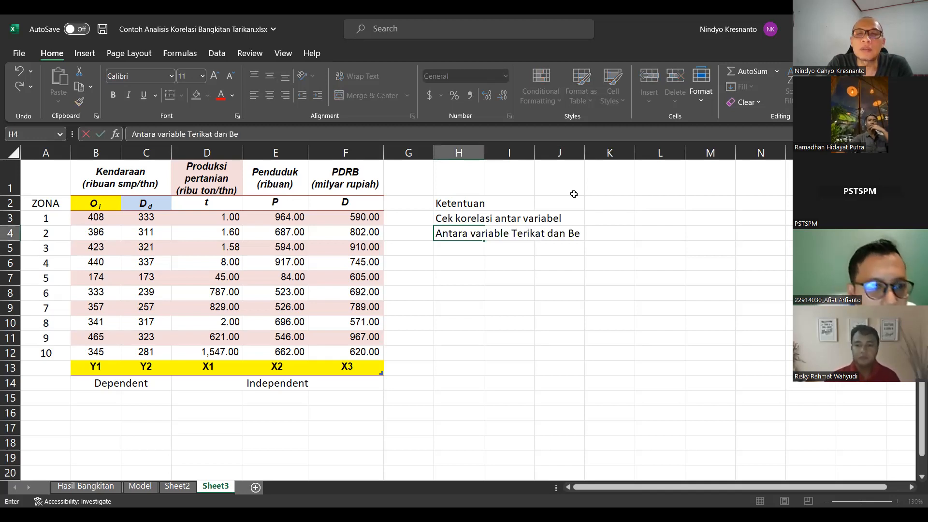
text(bas harus berkorelasi)
key(Return)
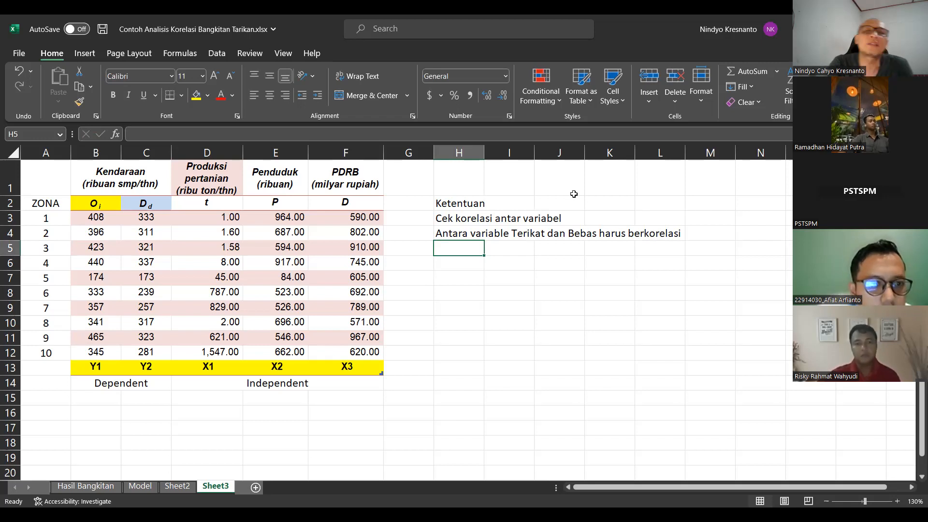
Enter the rule "Antara variabel bebas dengan bebas harus tidak saling berkorelasi" in H5
text(Ana)
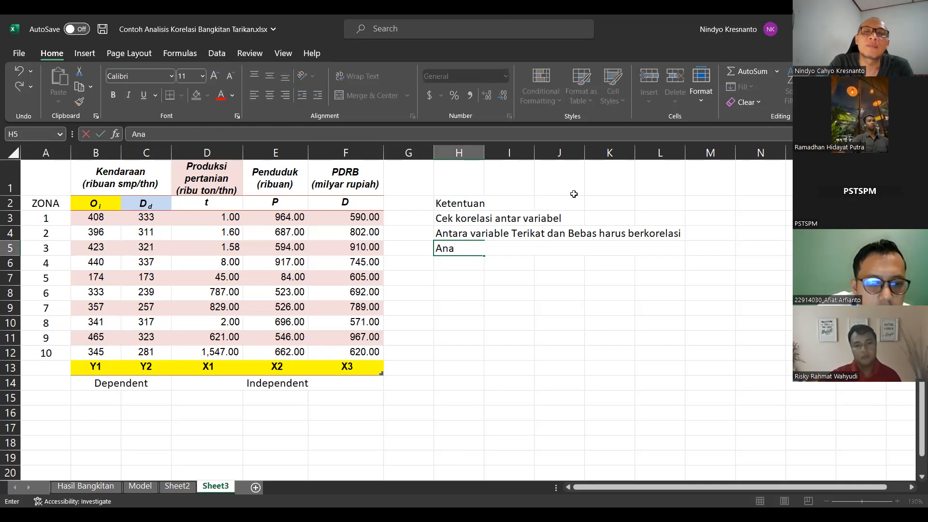
key(BackSpace)
text(tara va)
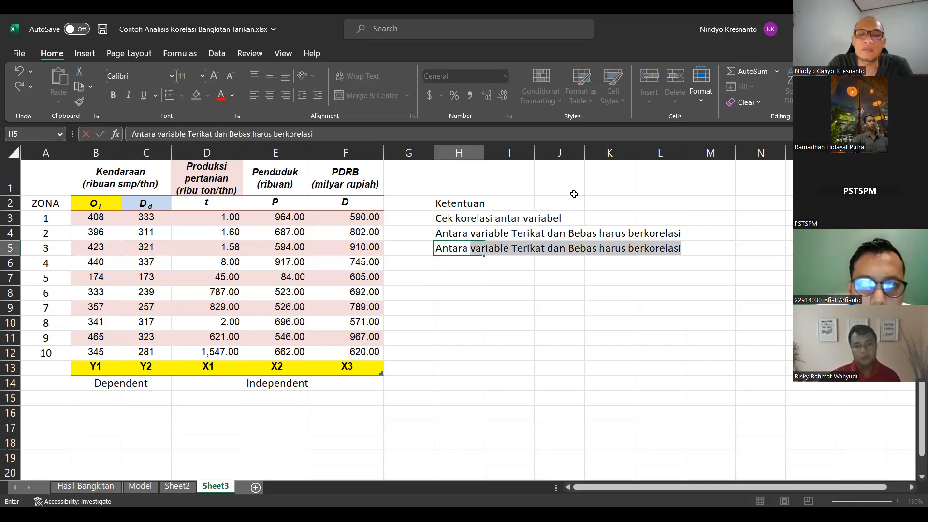
key(BackSpace)
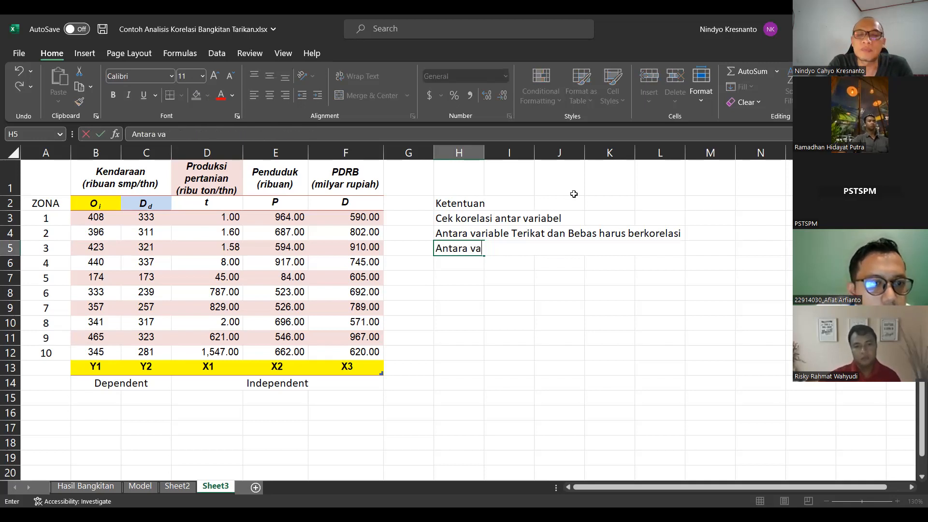
text(riabel )
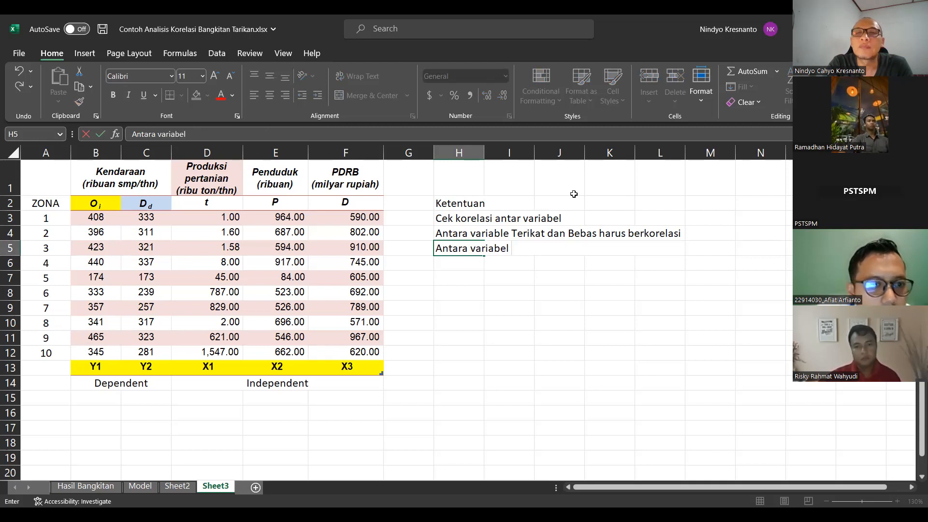
text(bebas)
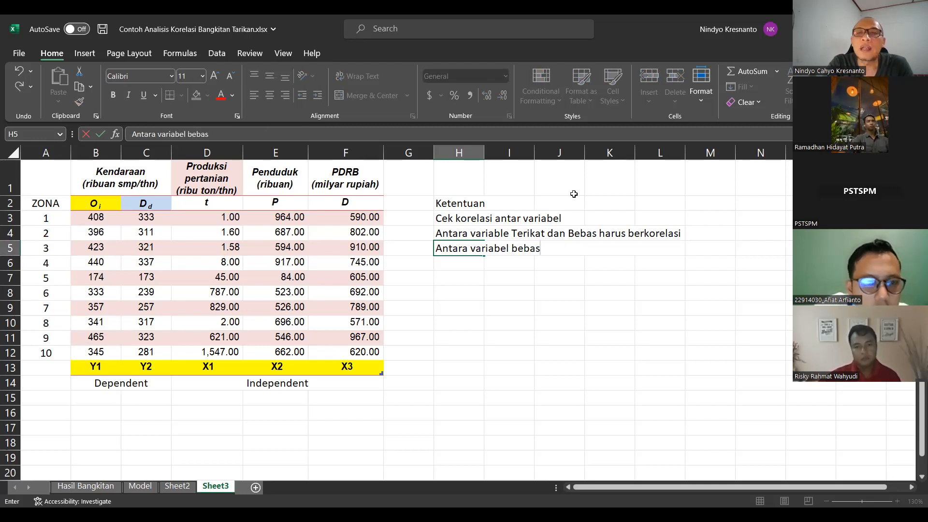
text( deng)
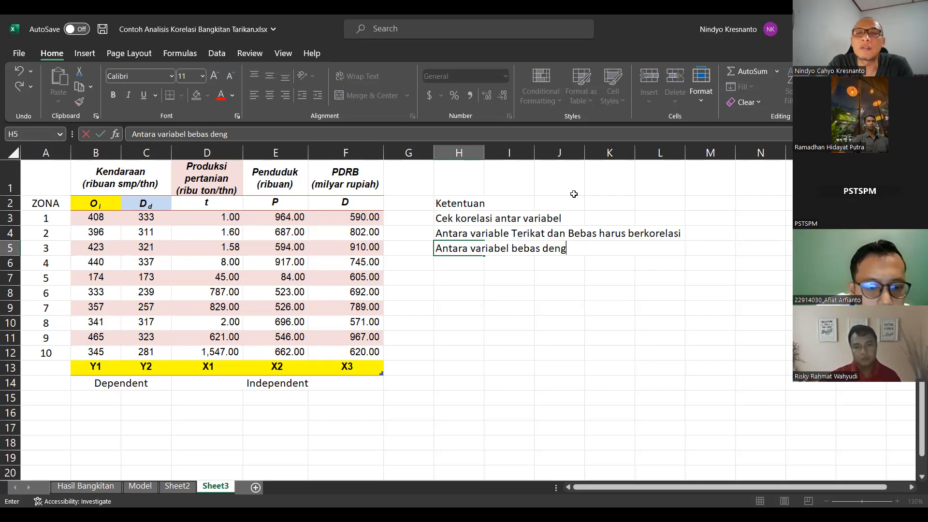
text(an b)
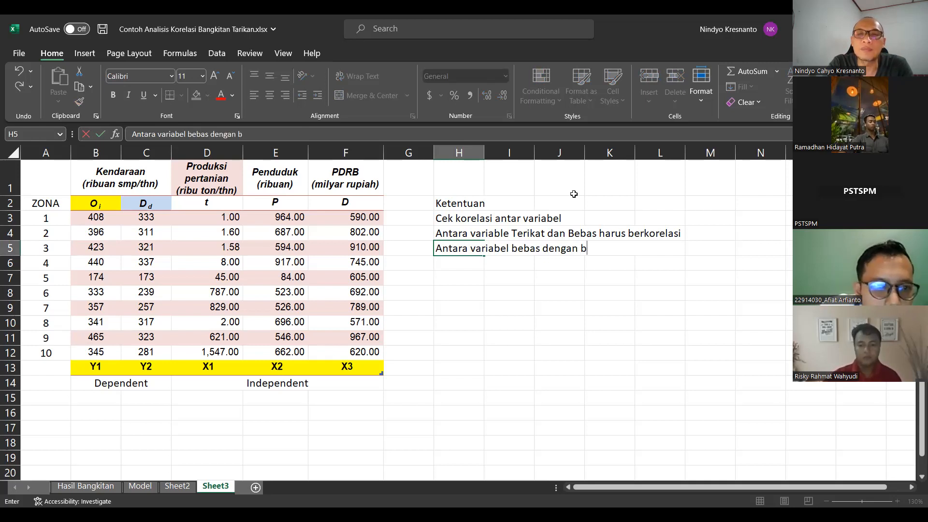
text(ebas harus tid)
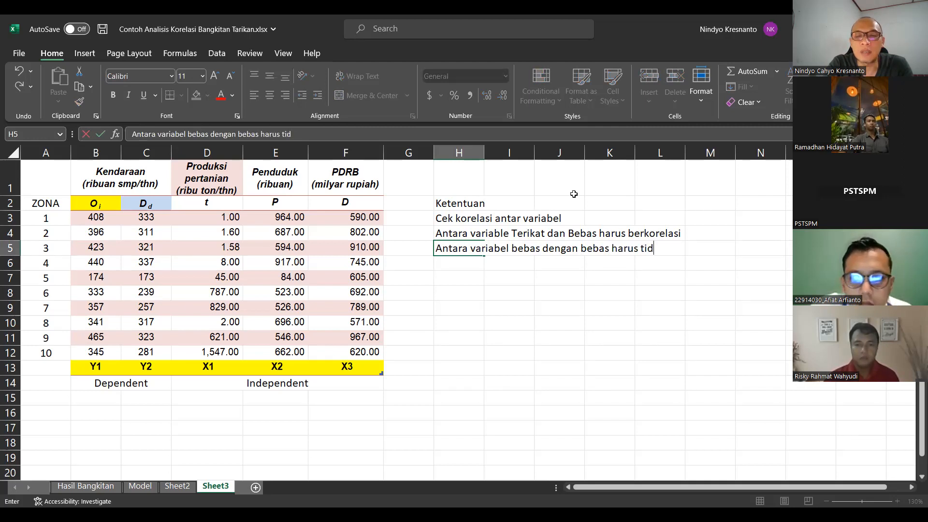
text(ak sa)
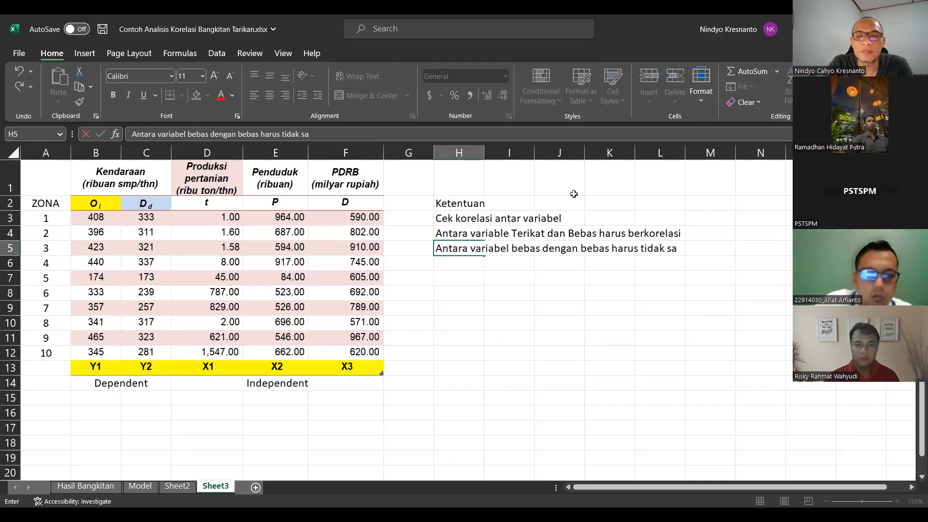
text(ling ber)
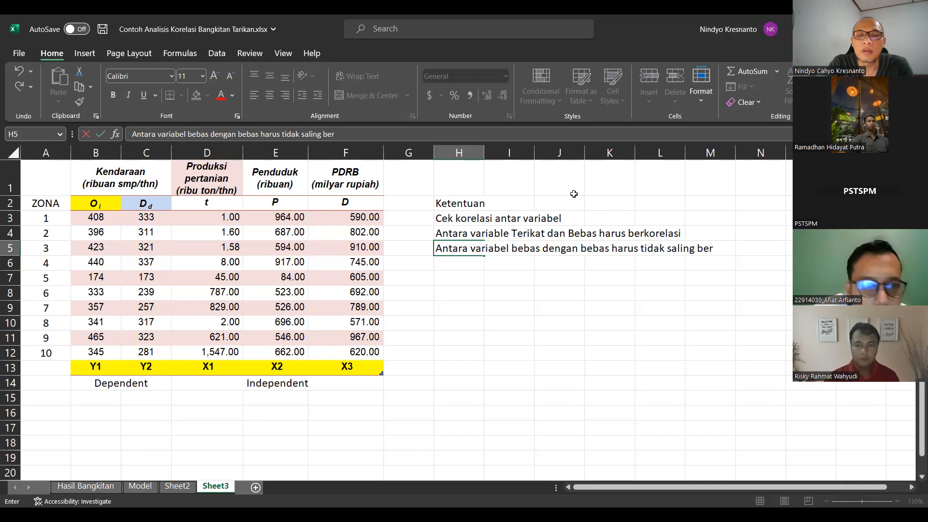
text(korelasi)
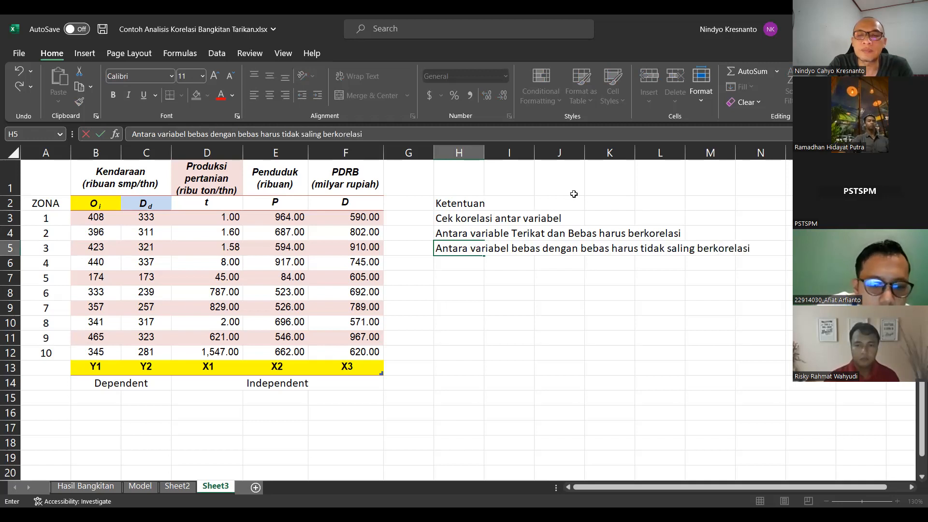
key(Return)
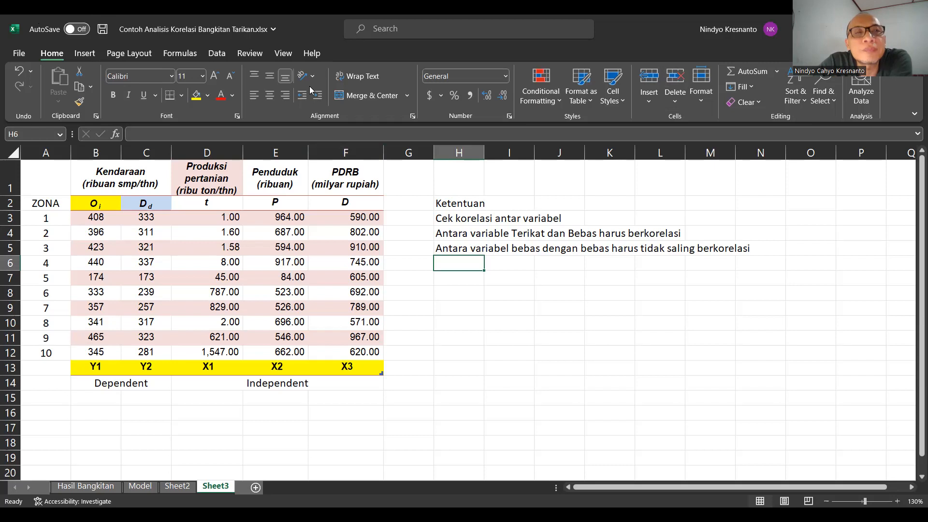
Check the Analysis ToolPak and Analysis ToolPak - VBA entries among the add-ins in the program options, then leave without changes
click(217, 53)
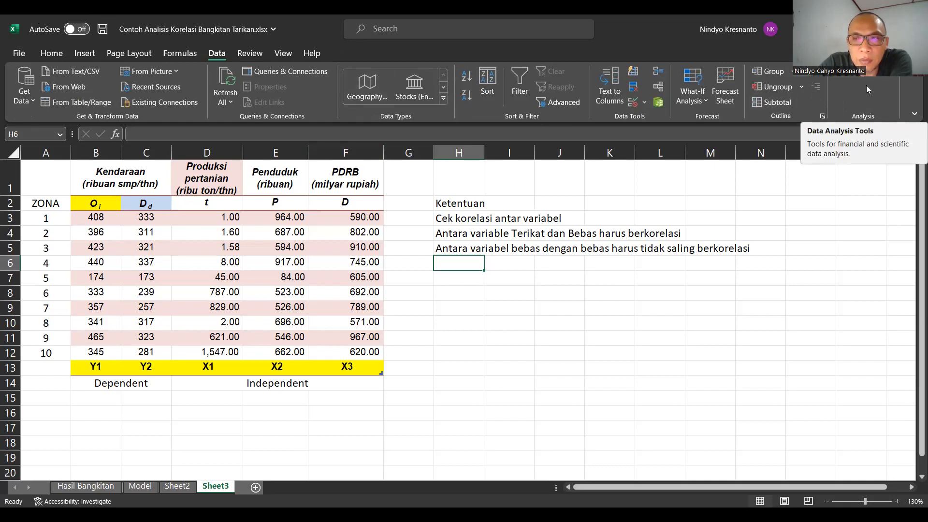
click(18, 54)
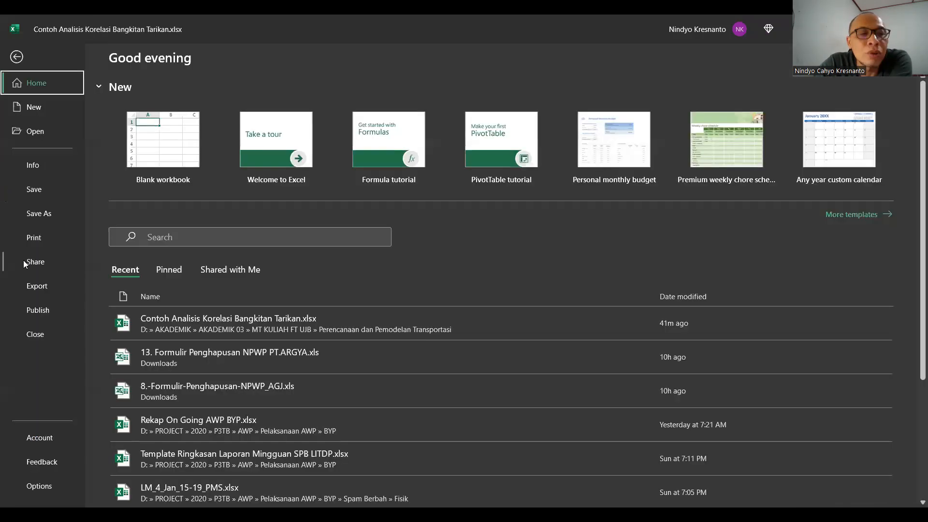
click(50, 491)
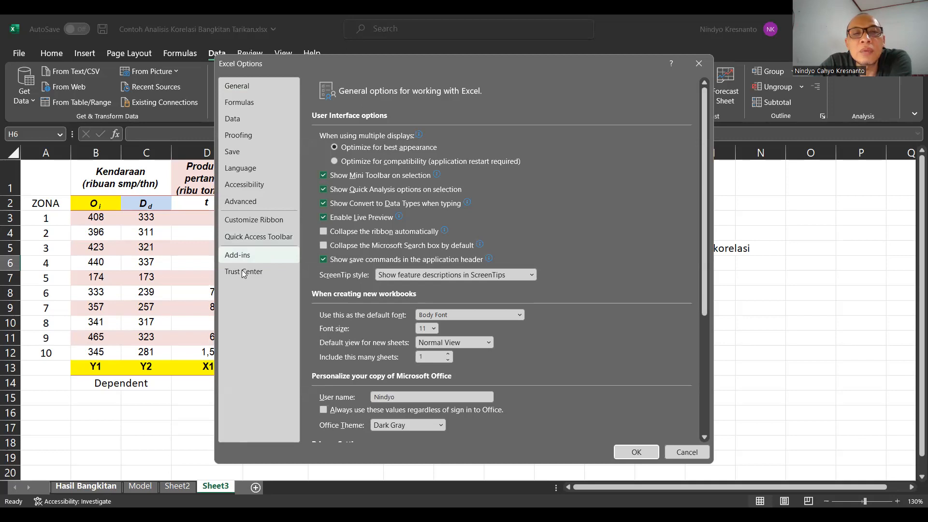
click(245, 256)
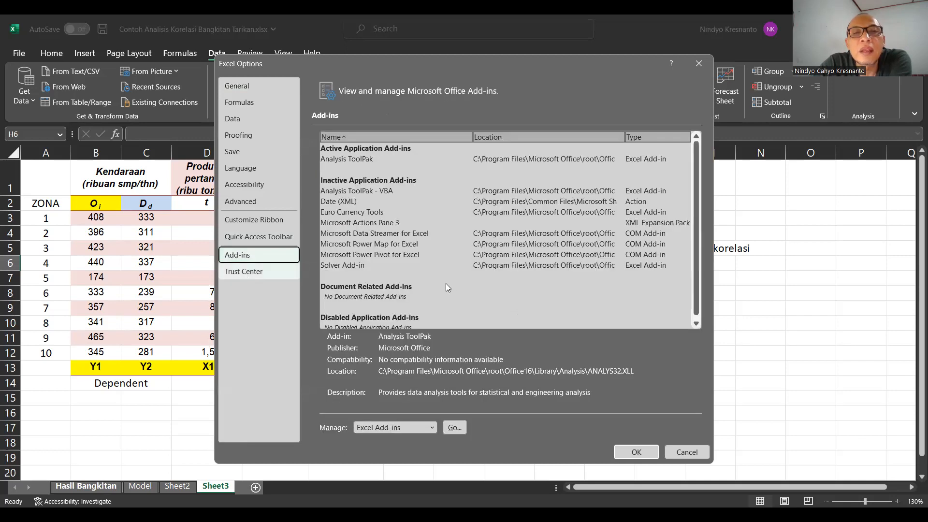
click(353, 160)
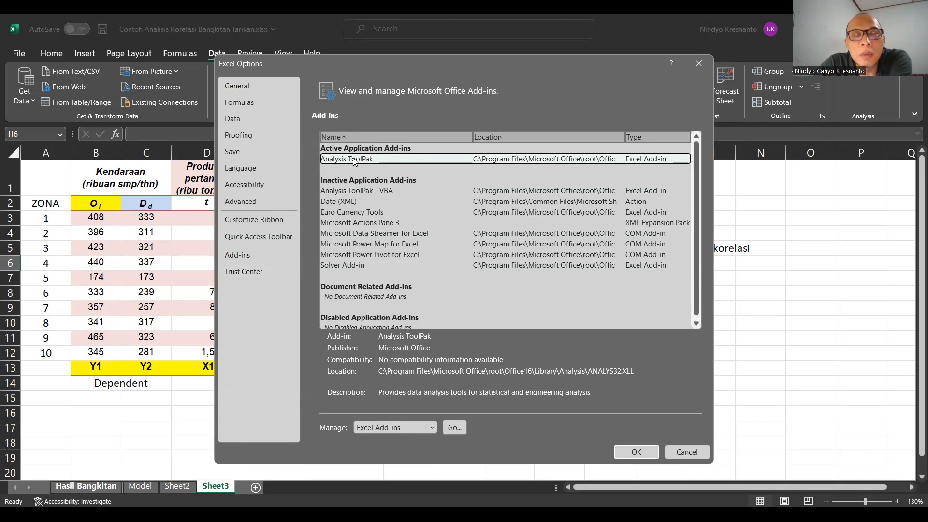
click(351, 193)
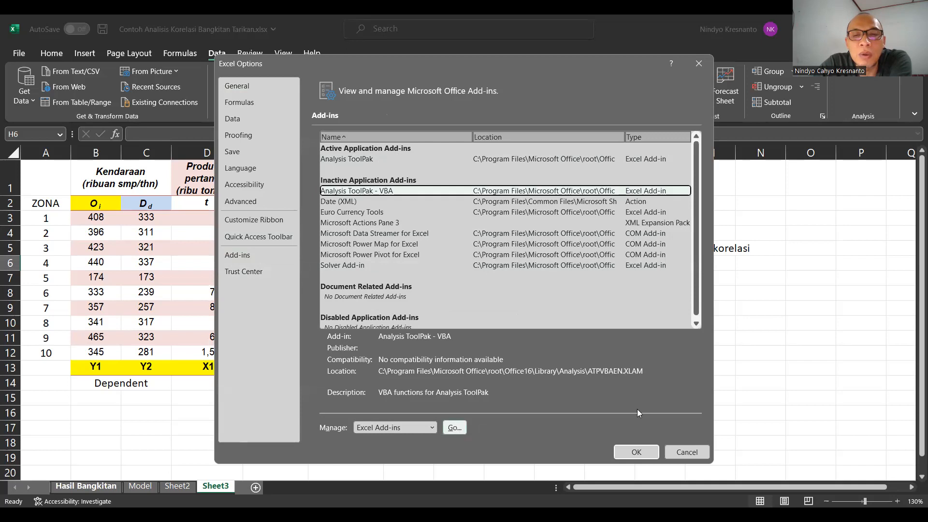
click(686, 452)
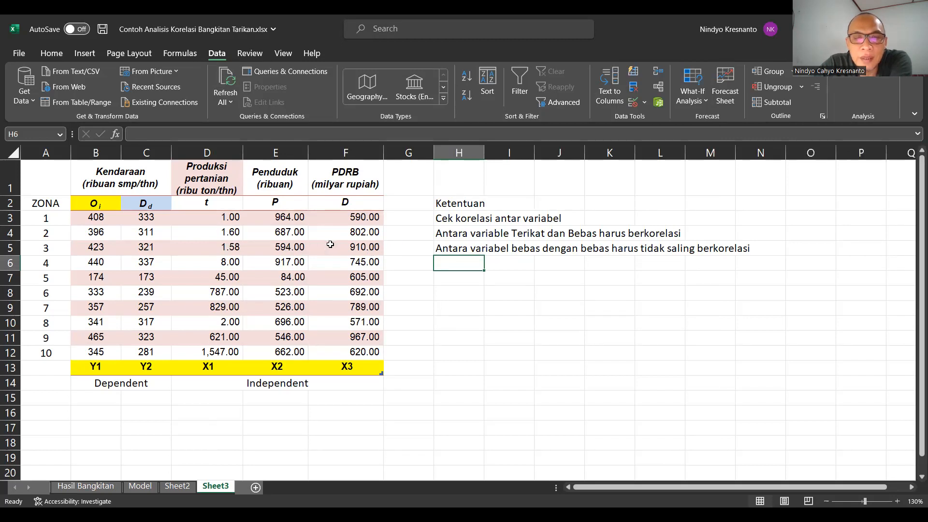
Start the Correlation data analysis tool and set its input range to $B$2:$F$12, covering the symbol row and all ten zones
click(146, 247)
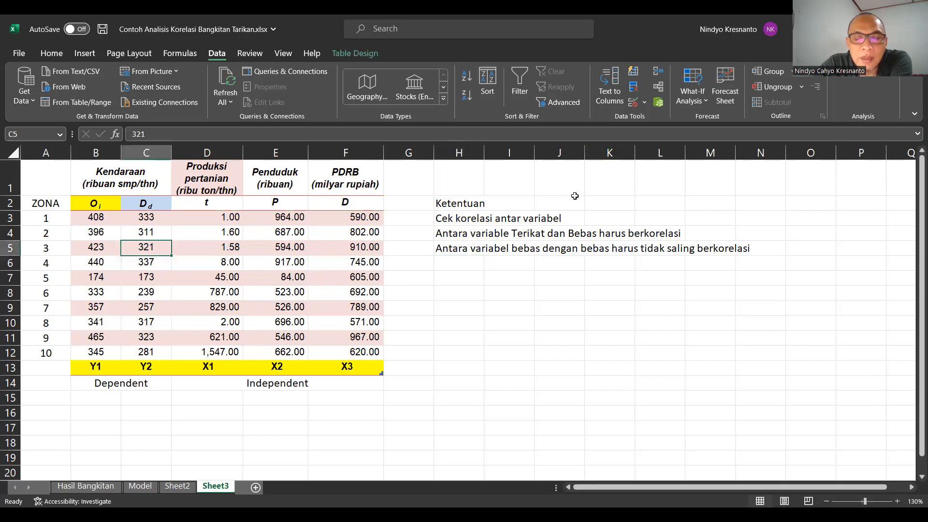
click(860, 71)
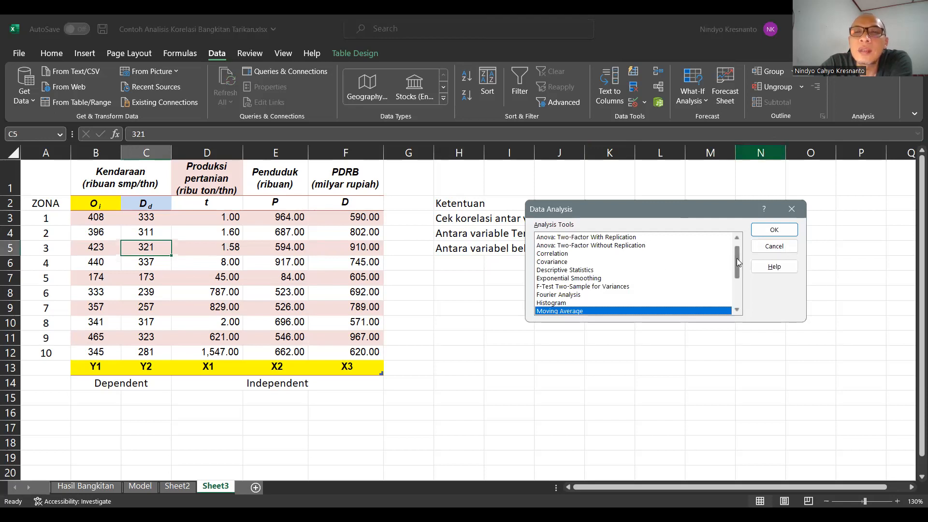
click(564, 254)
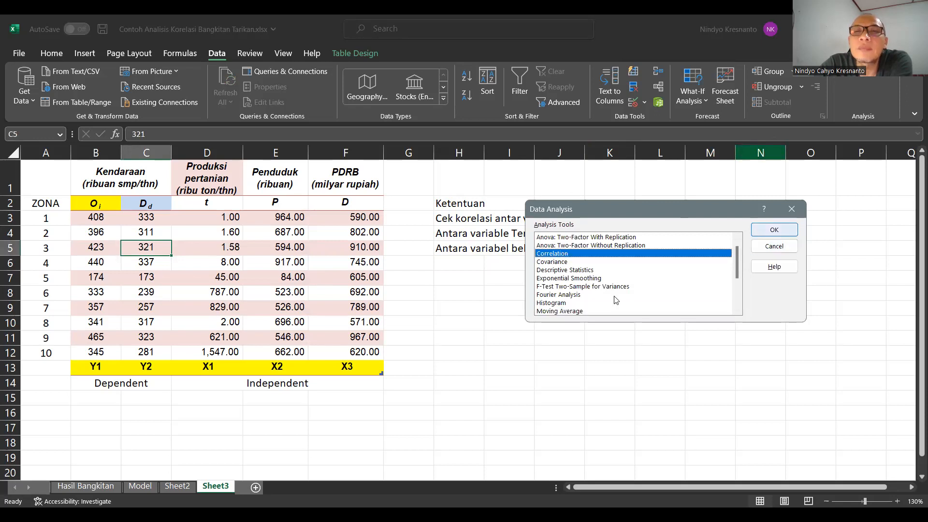
key(Return)
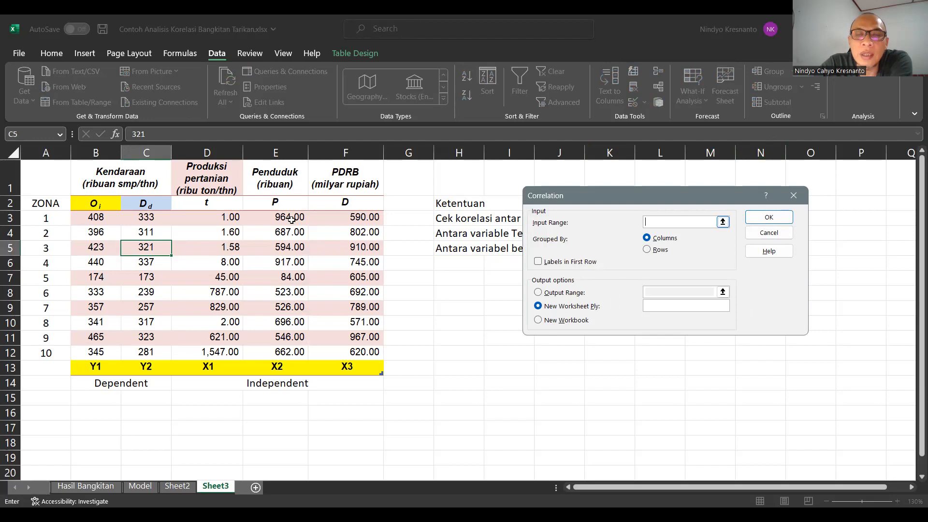
click(723, 223)
drag(84, 204, 200, 221)
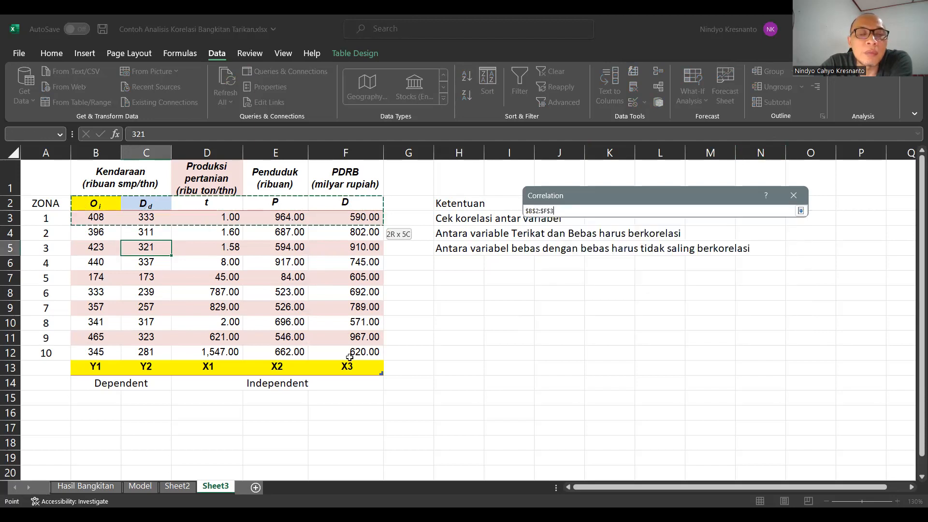
drag(350, 357, 350, 356)
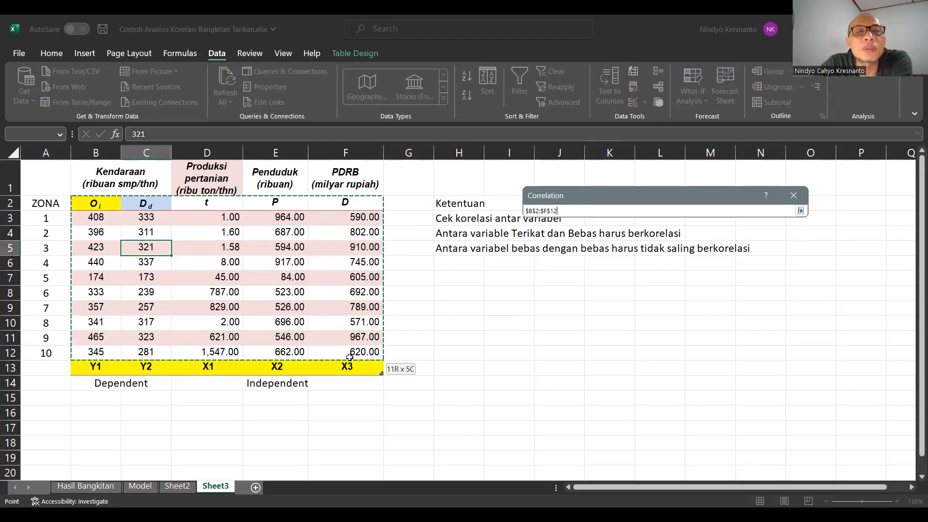
drag(349, 356, 349, 357)
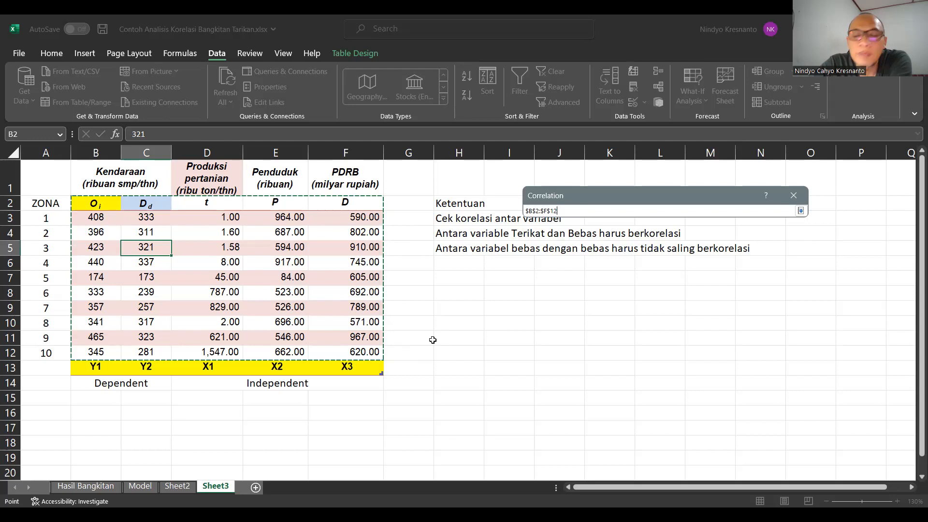
key(Return)
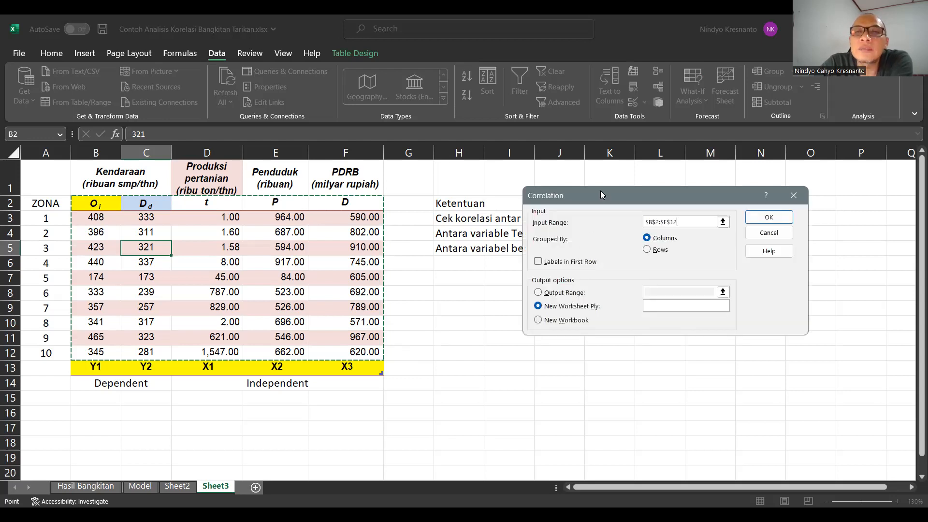
Run the Correlation analysis with labels in the first row and the output range starting at $H$10 on the same sheet
drag(598, 196, 498, 207)
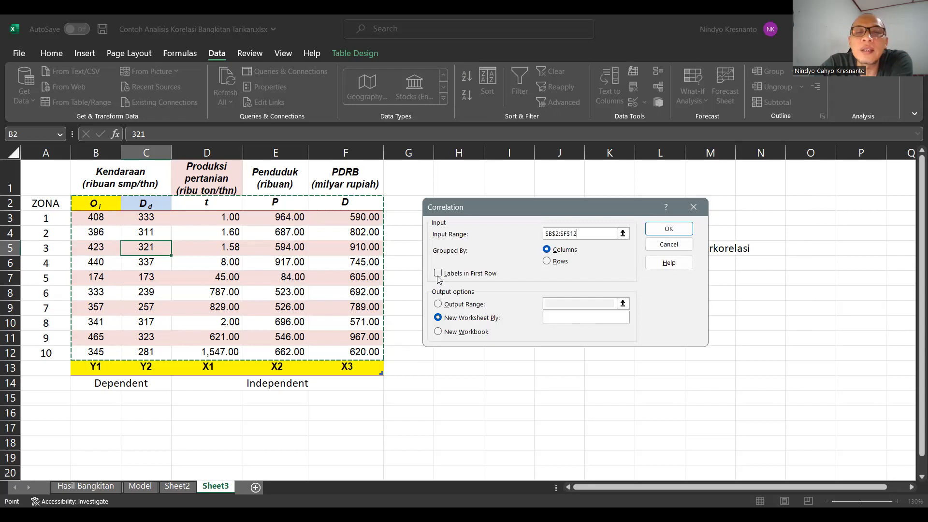
click(438, 273)
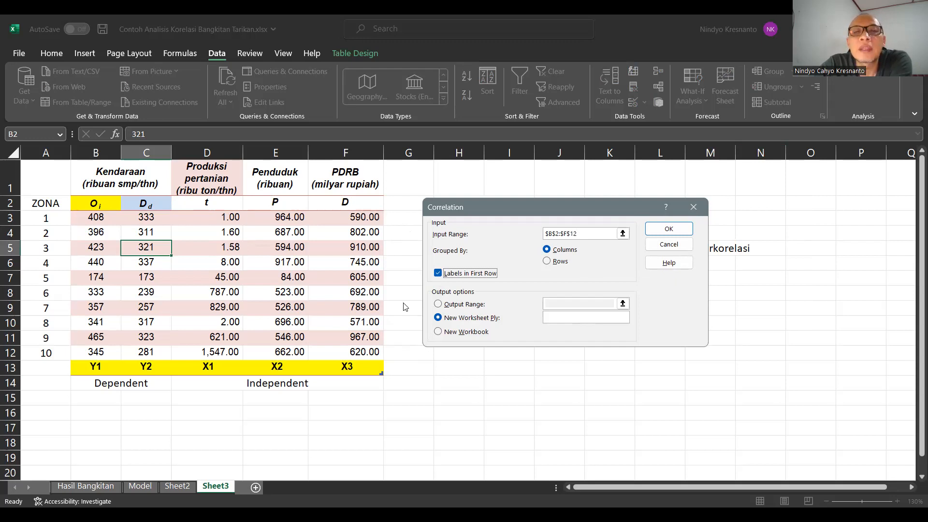
click(438, 305)
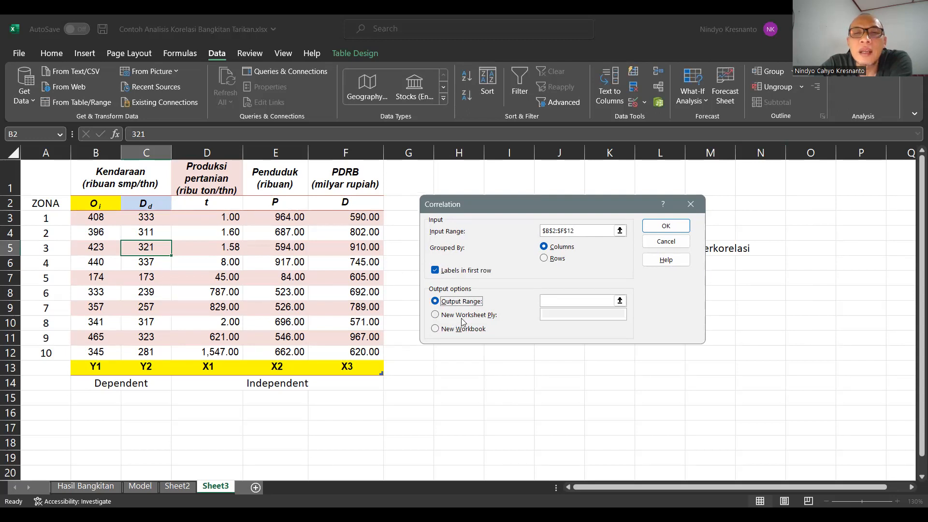
click(619, 301)
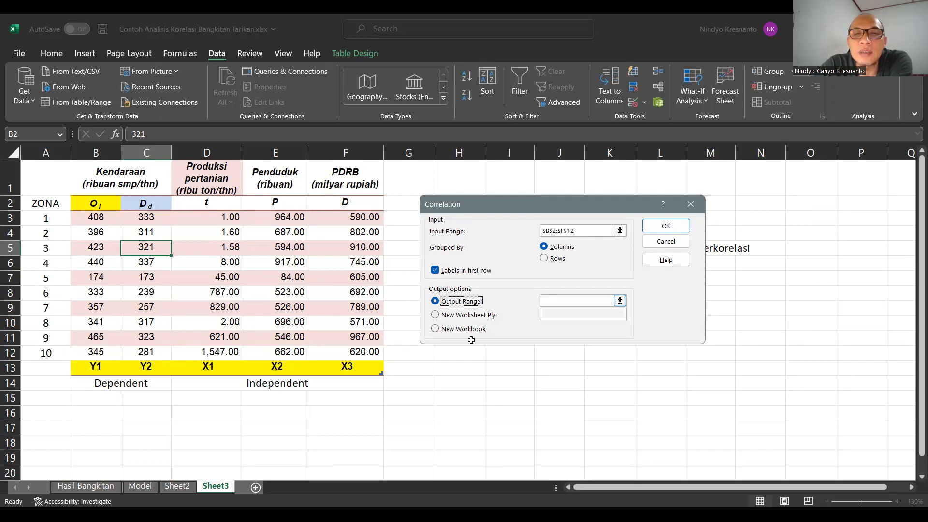
click(466, 322)
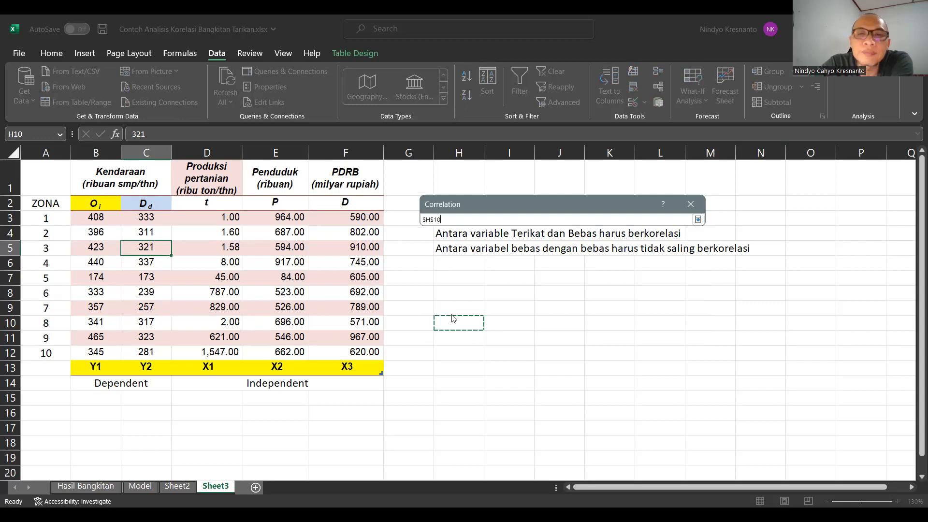
key(Return)
click(665, 226)
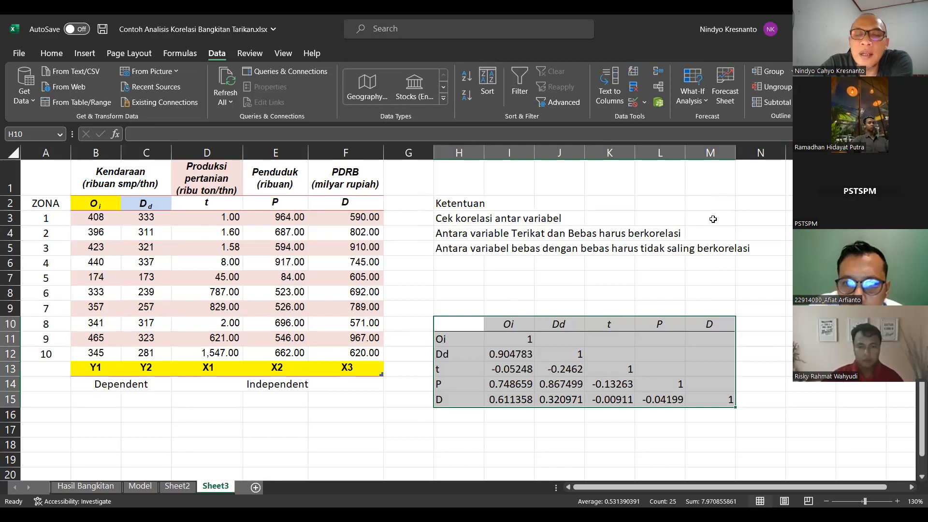
Fill the correlation matrix's column headings Oi, Dd, t, P and D (I10:M10) with yellow
click(513, 361)
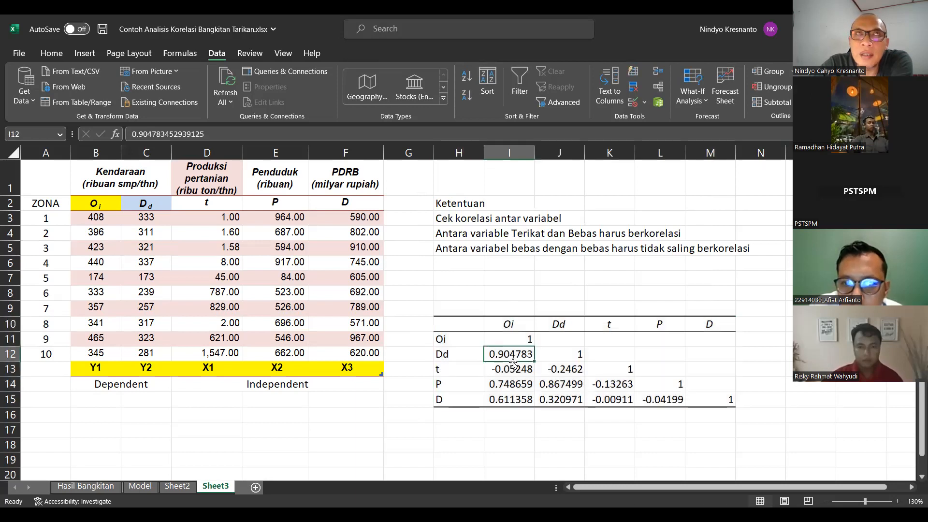
click(505, 324)
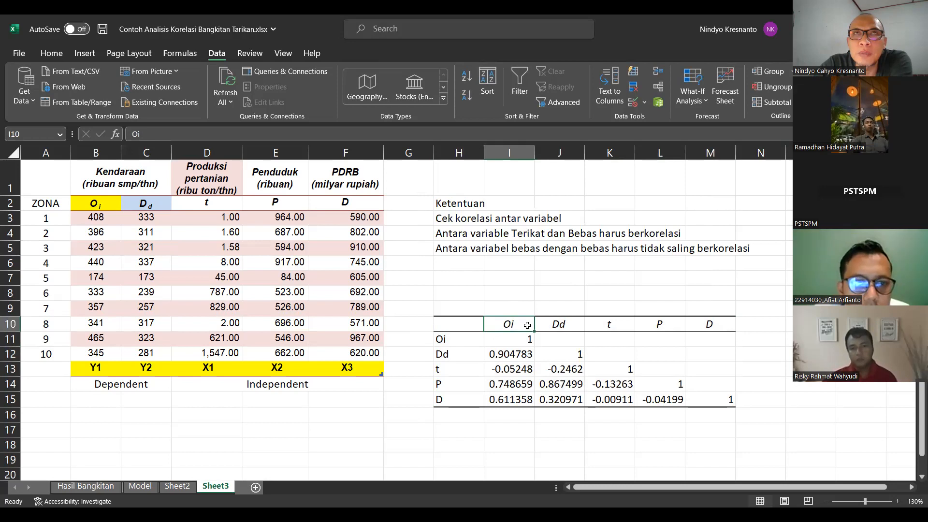
drag(520, 325, 712, 327)
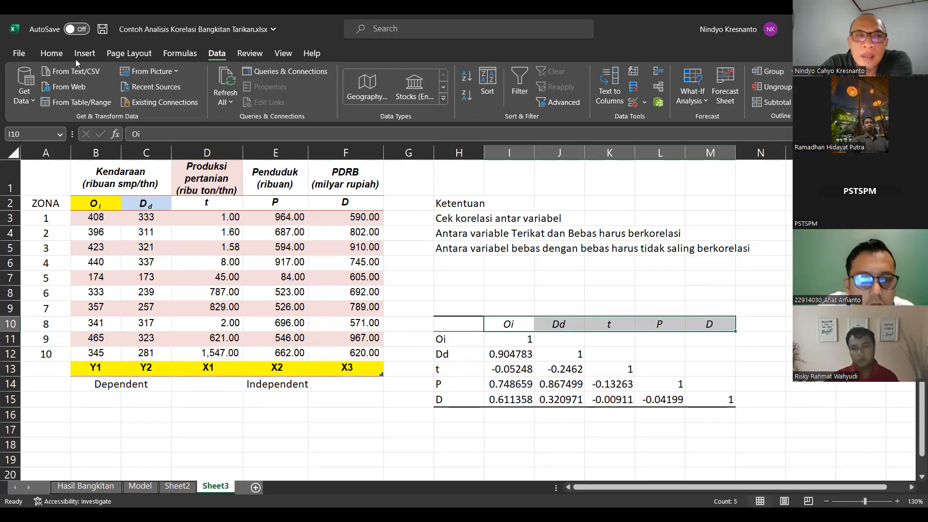
click(51, 53)
click(197, 95)
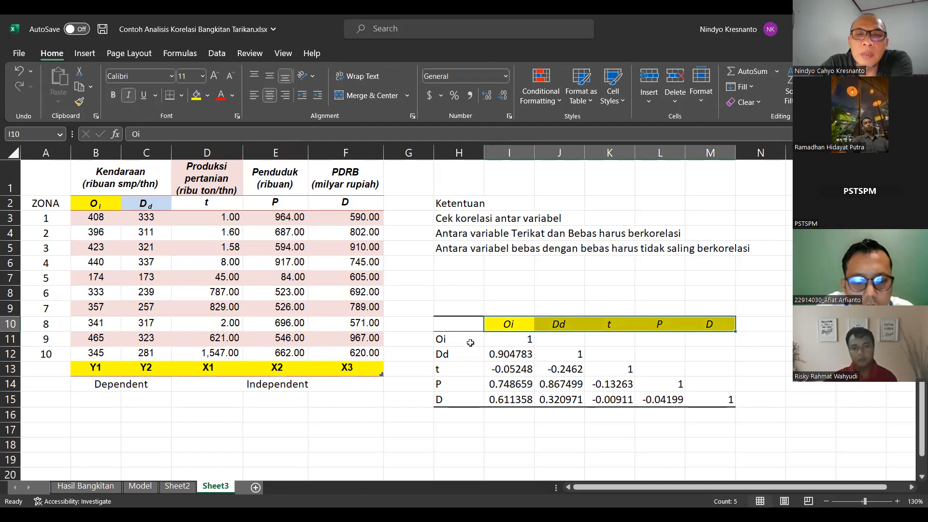
Fill the correlation matrix's row labels Oi to D (H11:H15) with light blue
drag(471, 343, 466, 401)
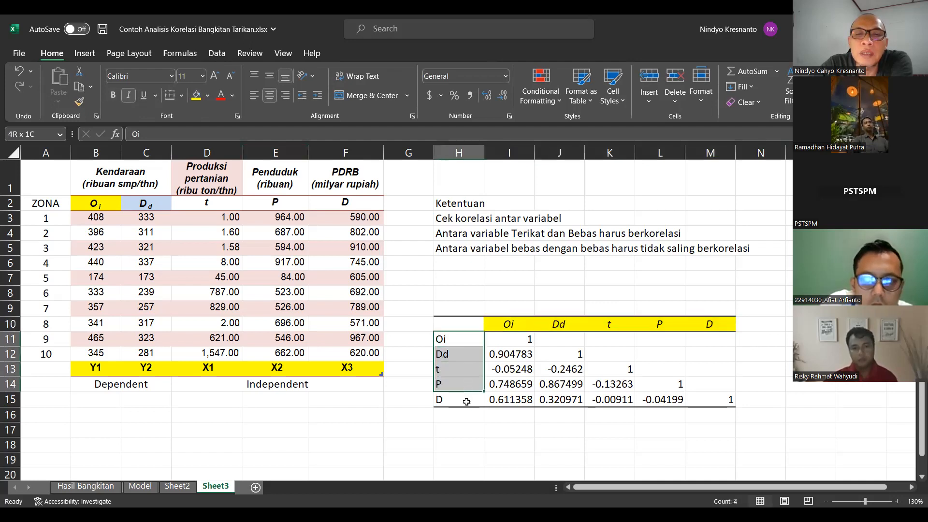
click(207, 96)
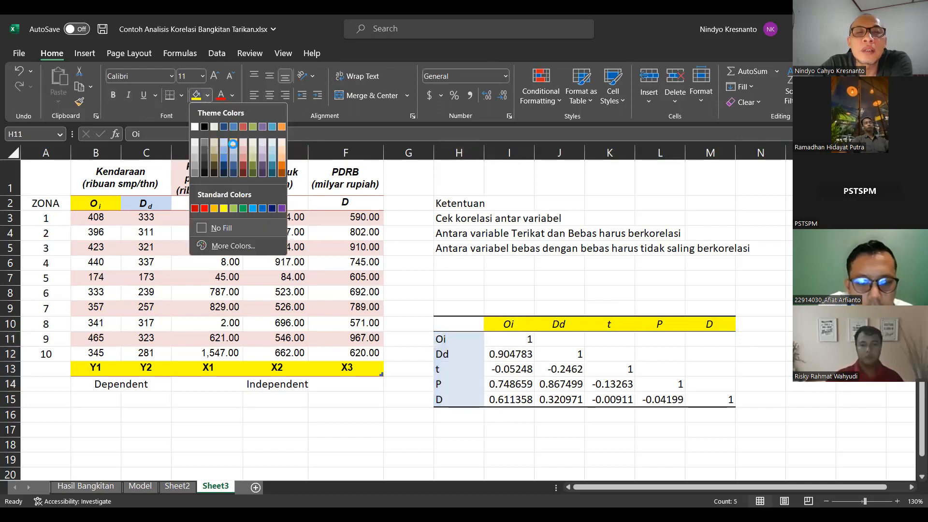
click(232, 144)
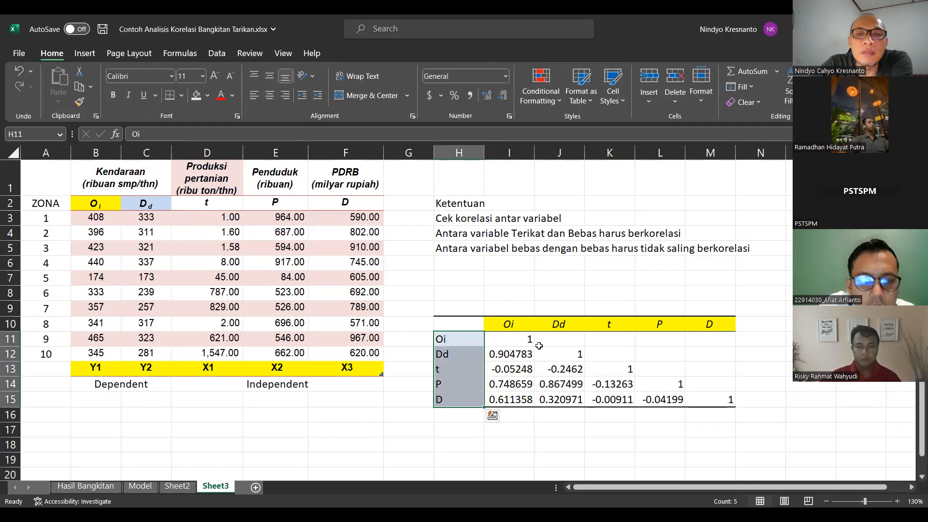
Mark the correlation coefficient between Dd and Oi in I12 with a Light Green fill
click(518, 343)
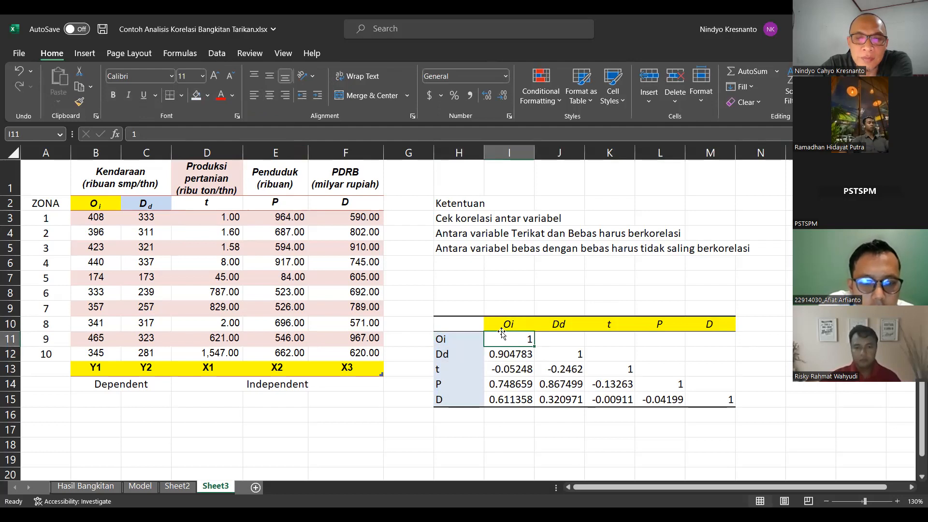
click(460, 338)
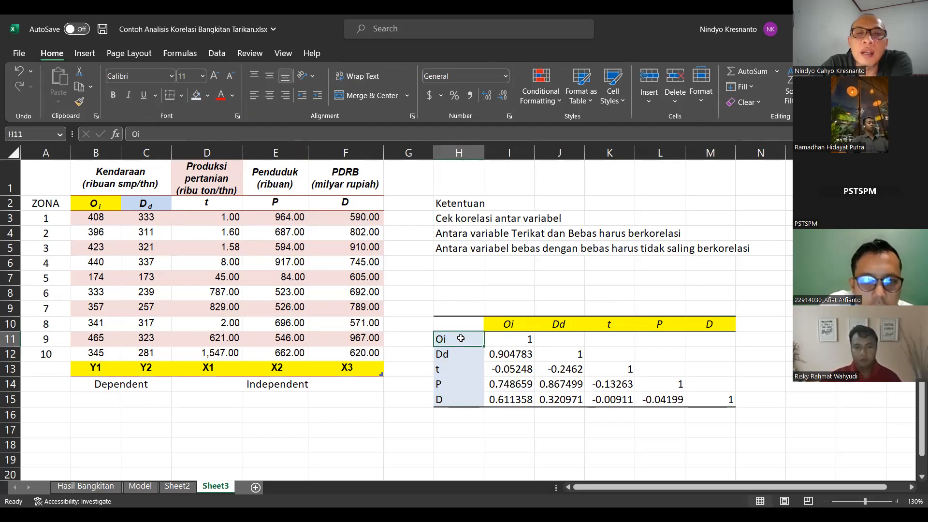
click(523, 322)
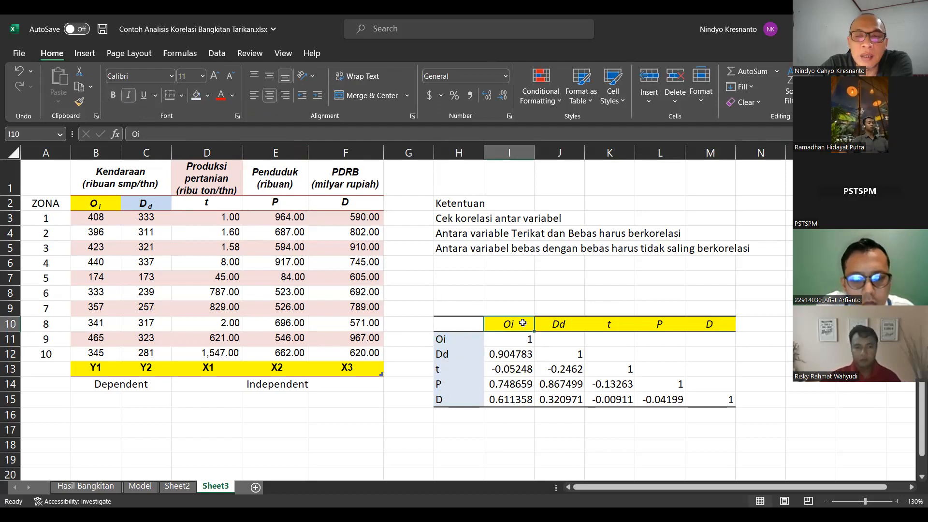
click(516, 343)
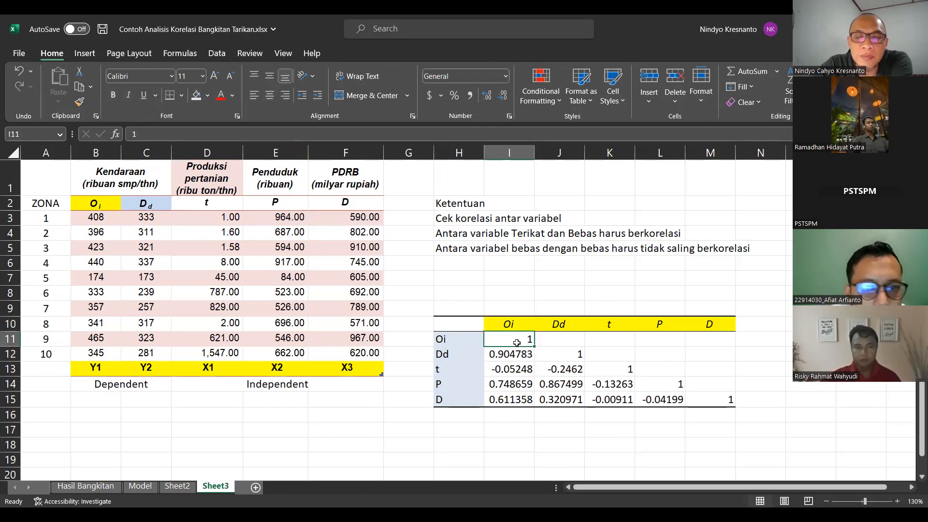
click(458, 354)
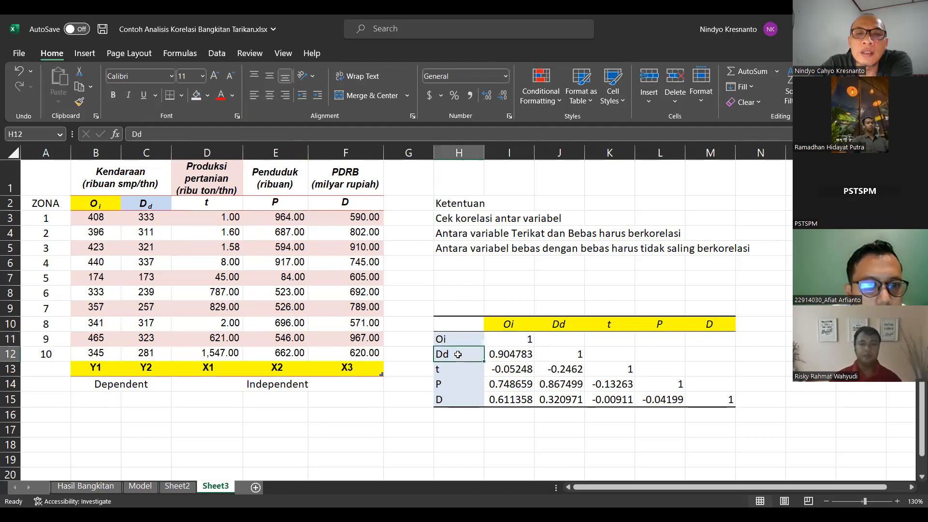
click(513, 356)
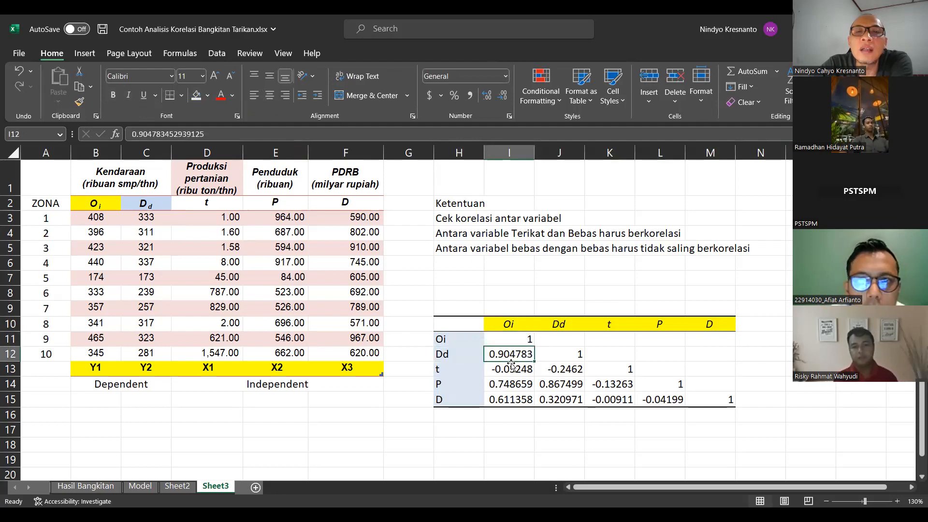
click(208, 95)
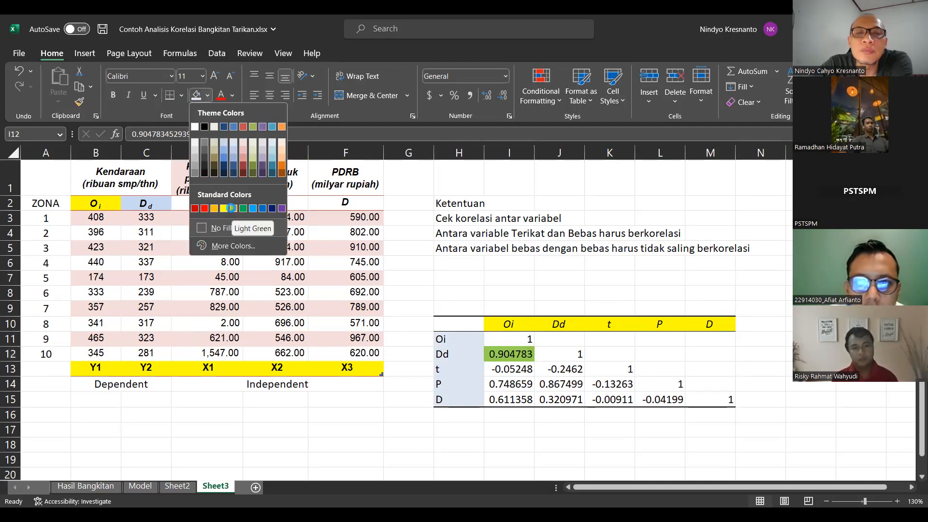
click(233, 209)
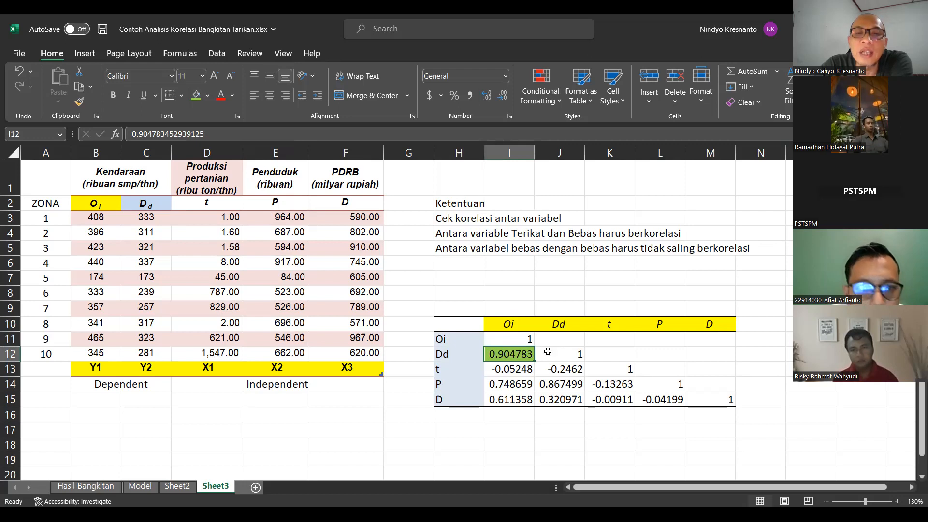
Review the t and Oi coefficient, and mark the coefficient between P and Oi in I14 with the same light green fill
click(517, 321)
click(441, 373)
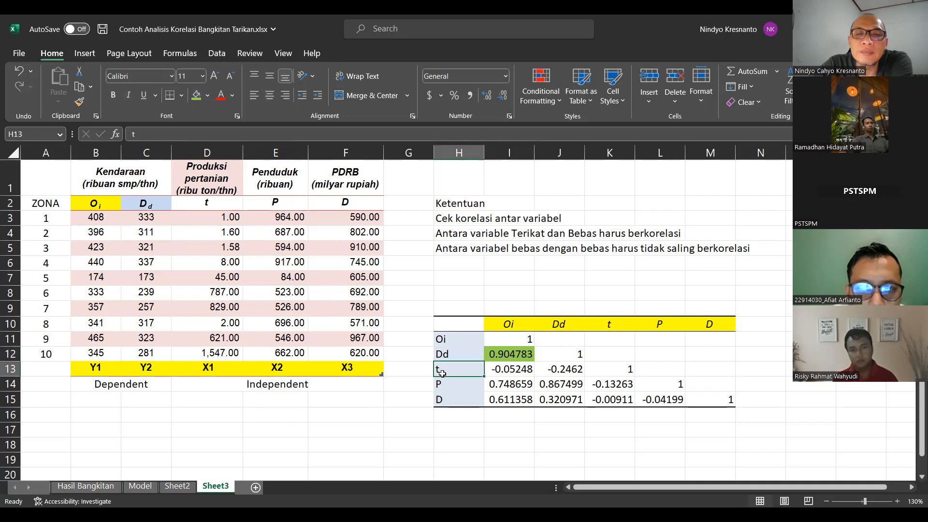
click(515, 368)
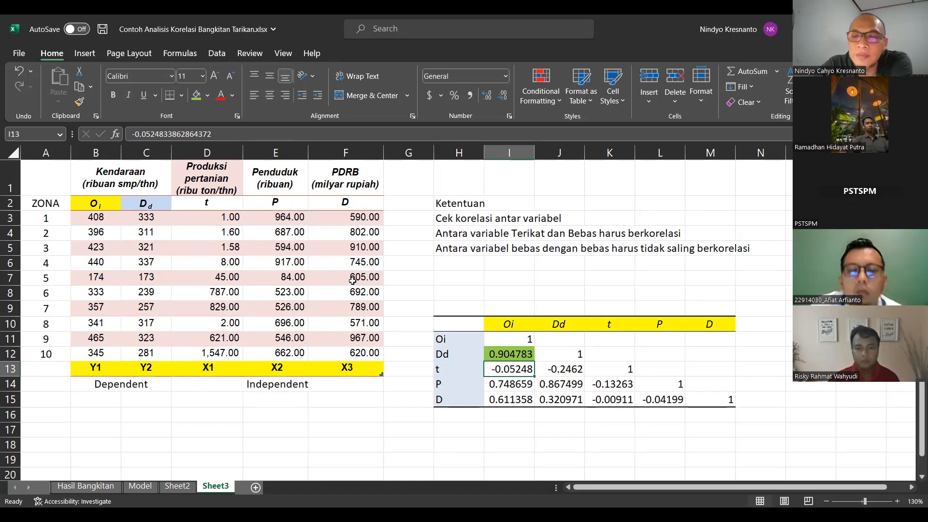
click(513, 321)
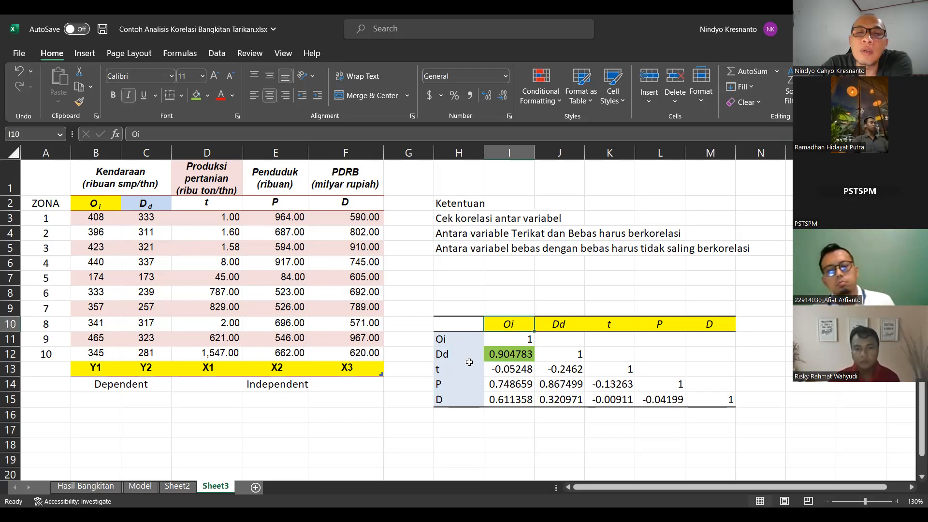
click(442, 384)
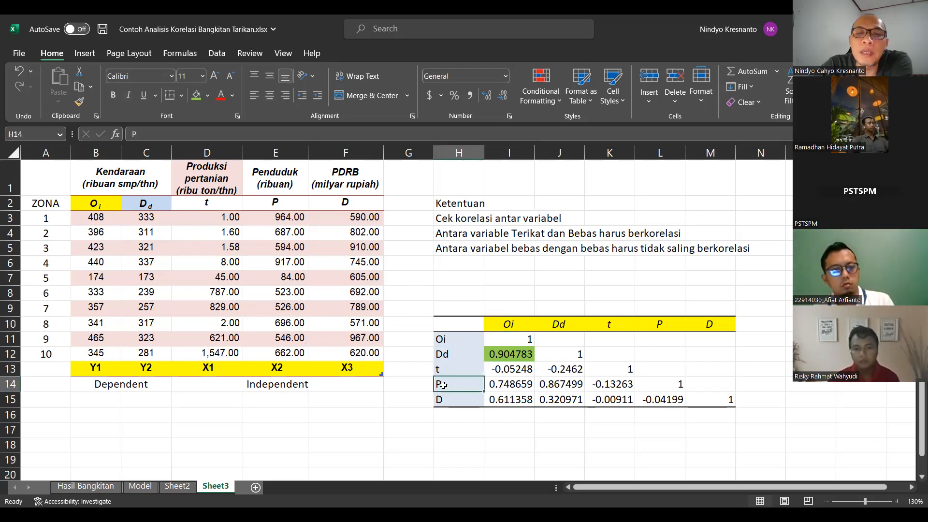
click(505, 385)
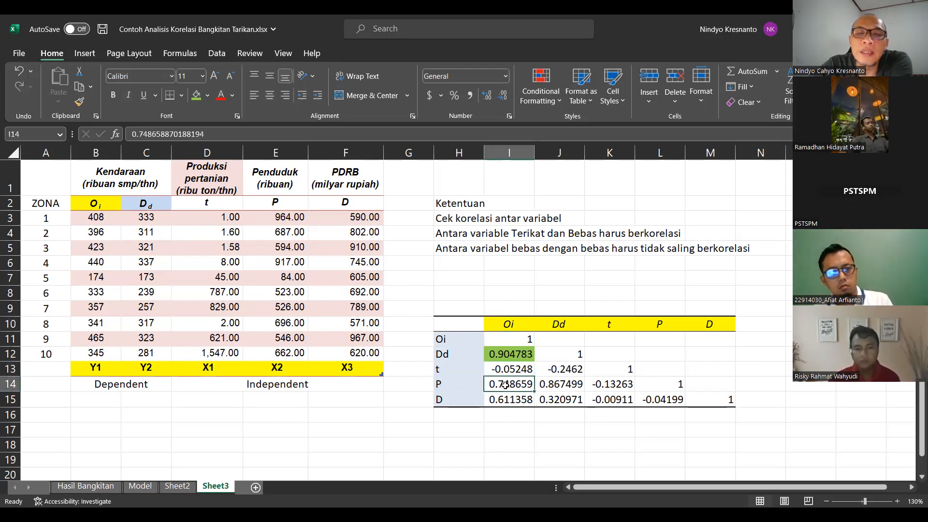
click(195, 96)
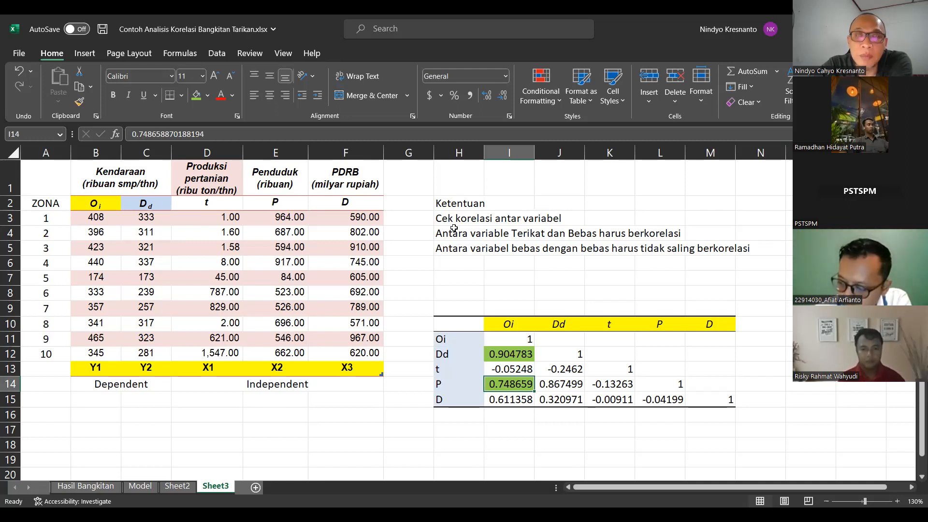
Mark the correlation coefficient between D and Oi in I15 with the light green fill
click(507, 319)
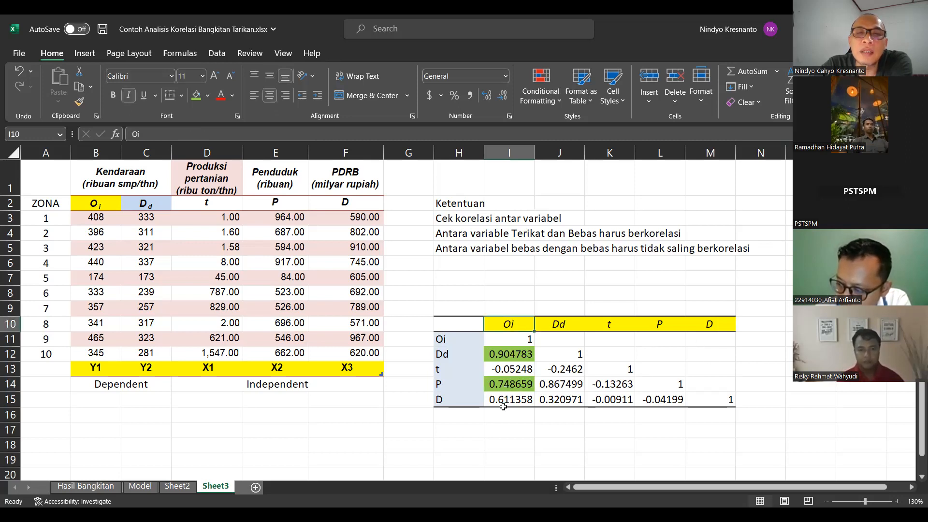
click(443, 401)
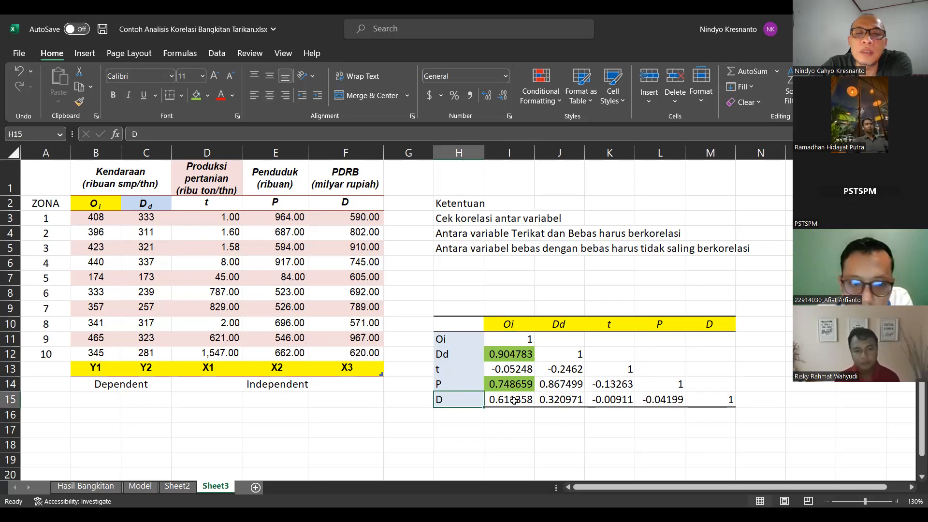
click(513, 400)
click(195, 95)
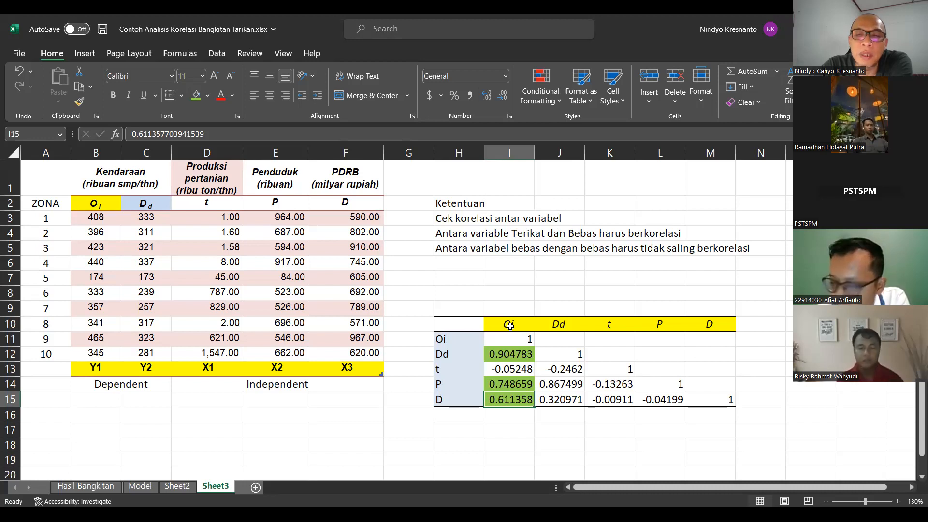
Mark the correlation coefficient between t and Oi in I13 with a red fill
click(449, 386)
click(449, 399)
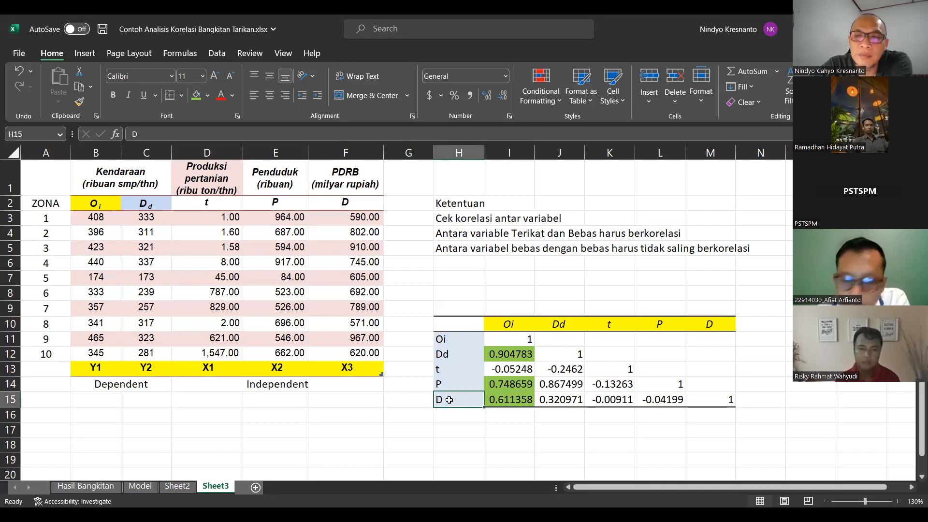
click(458, 369)
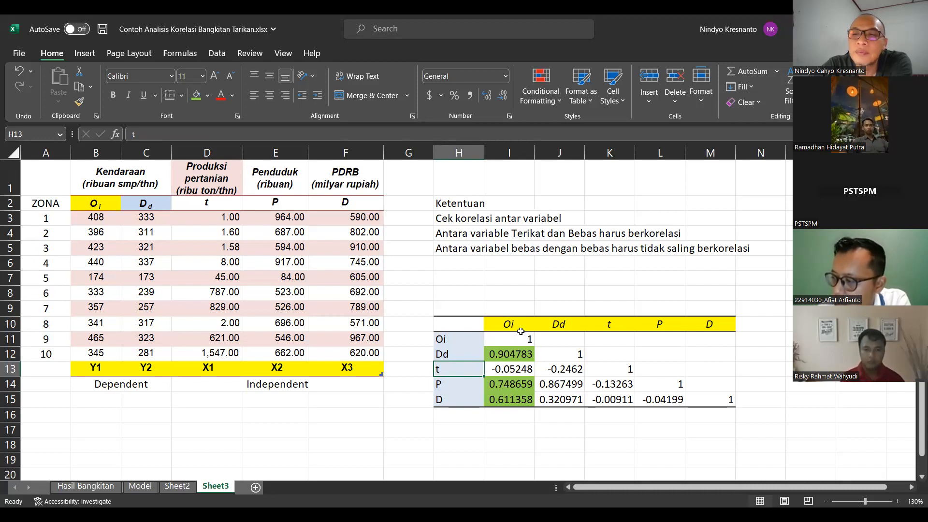
click(494, 363)
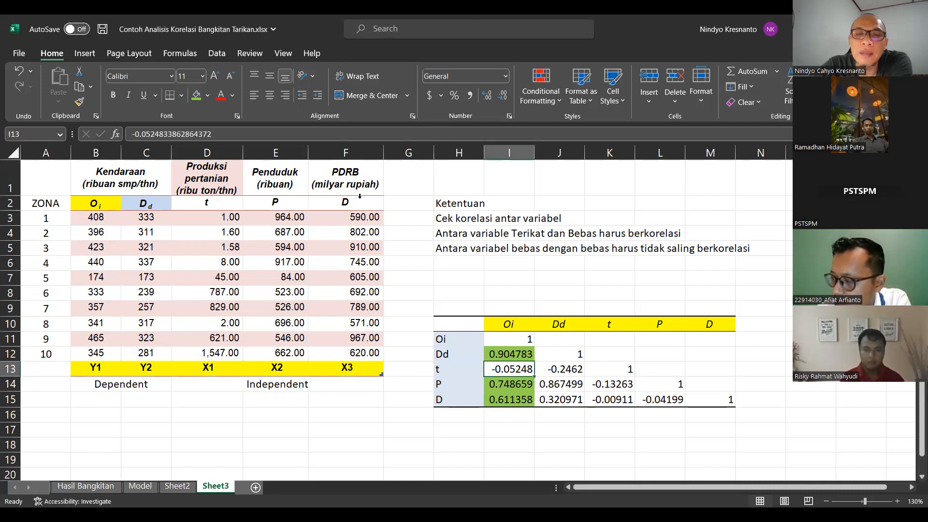
click(208, 95)
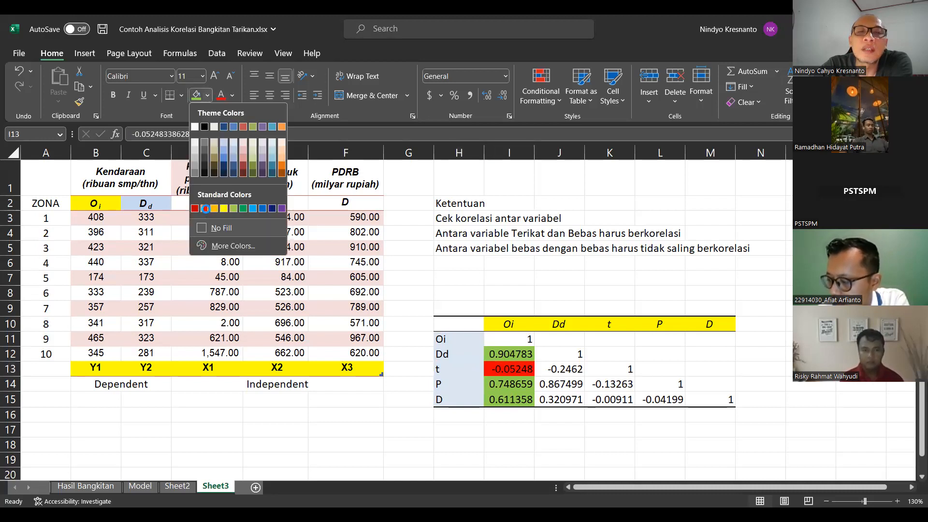
click(205, 208)
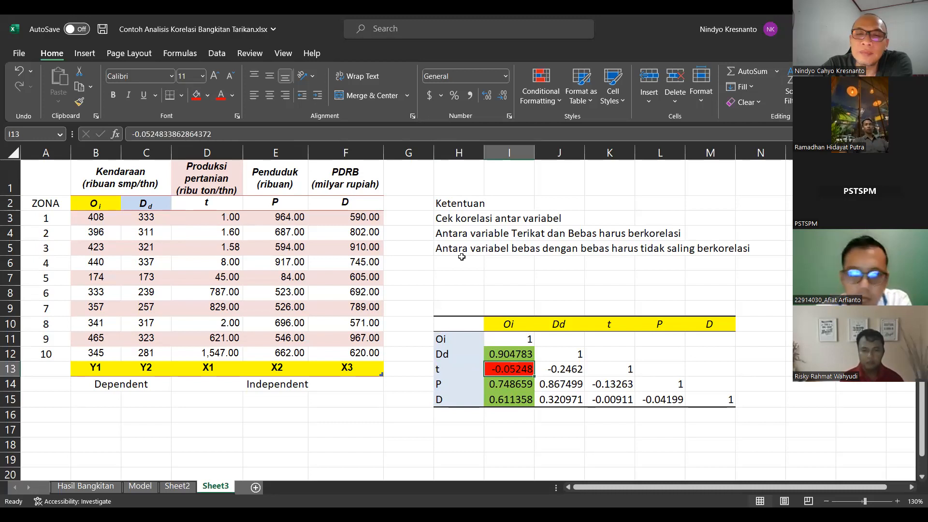
Mark the correlation coefficient between D and P in L15 with a light orange fill
click(509, 387)
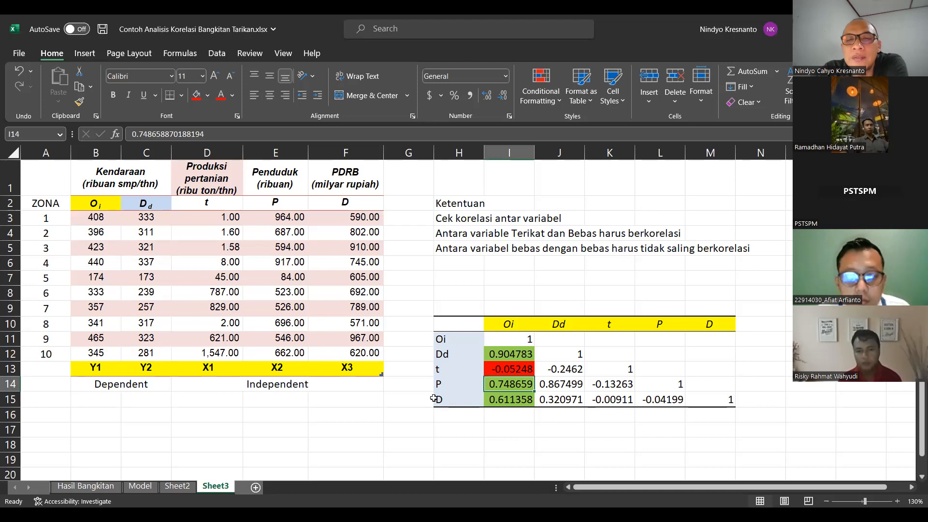
click(661, 326)
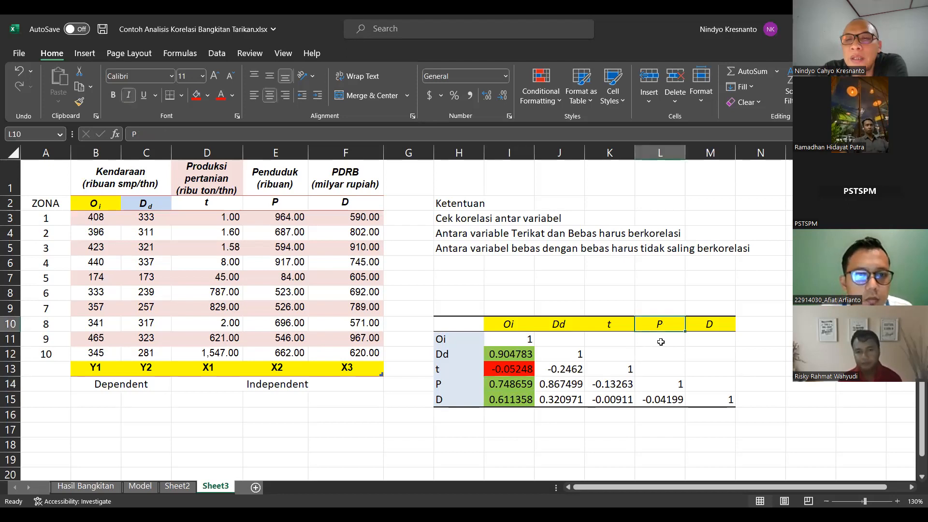
click(660, 399)
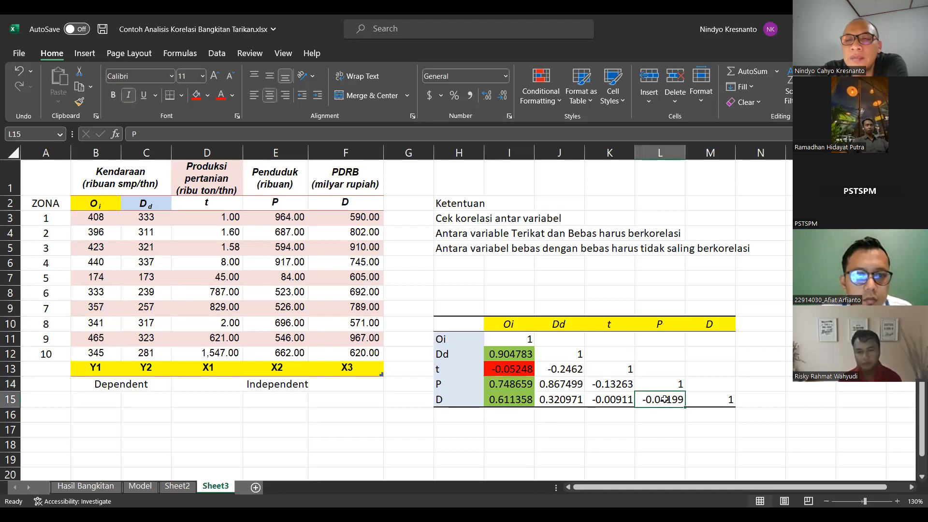
click(207, 95)
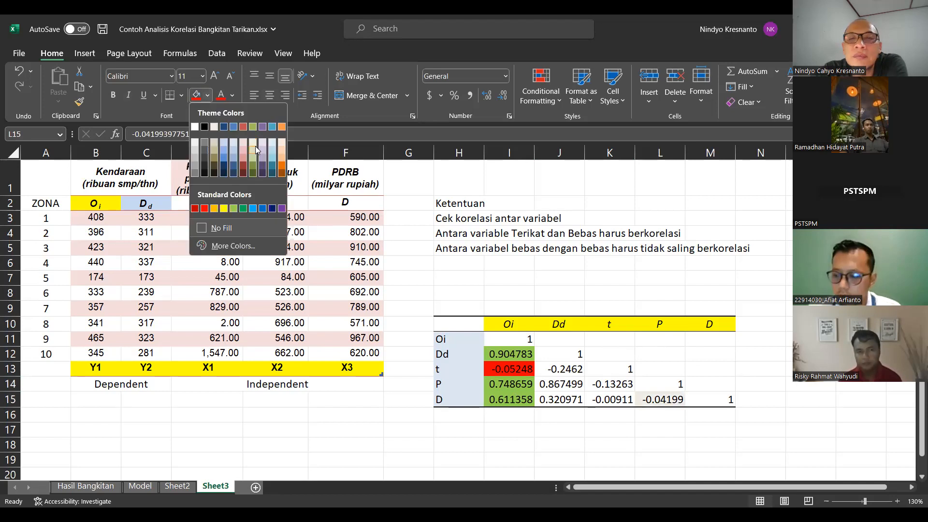
click(282, 153)
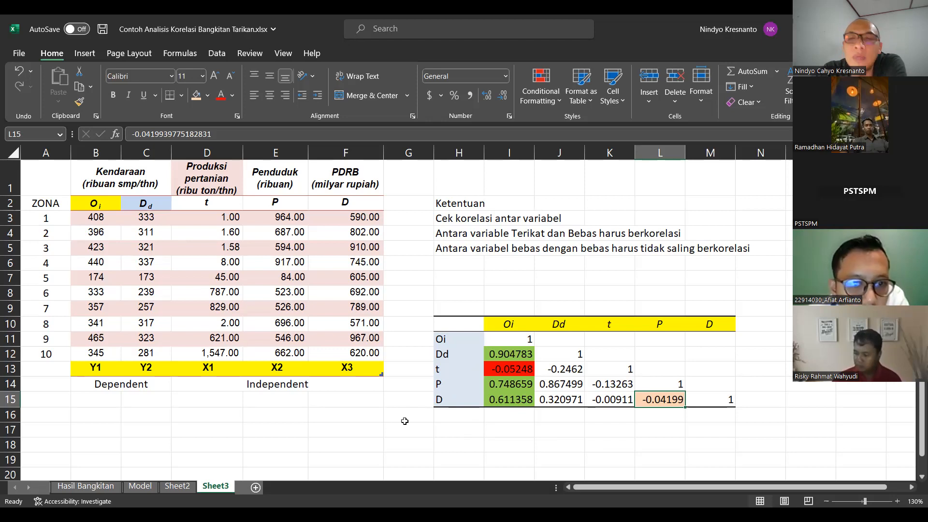
Mark the correlation coefficient between t and Dd in J13 with the Light Green standard fill
click(512, 386)
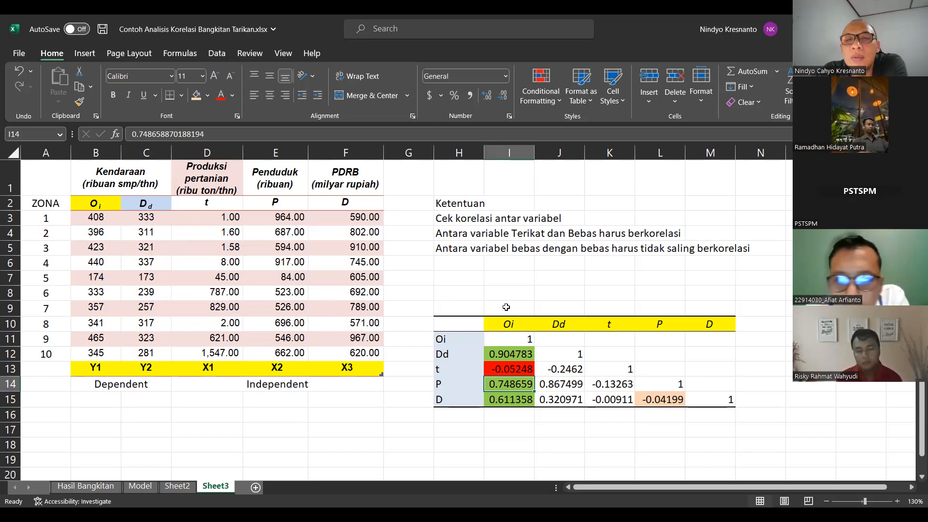
click(571, 330)
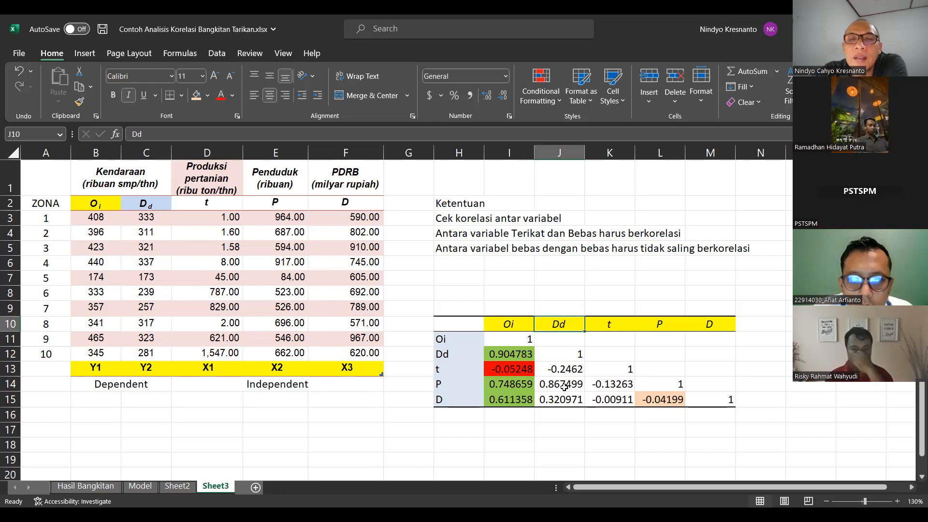
click(566, 370)
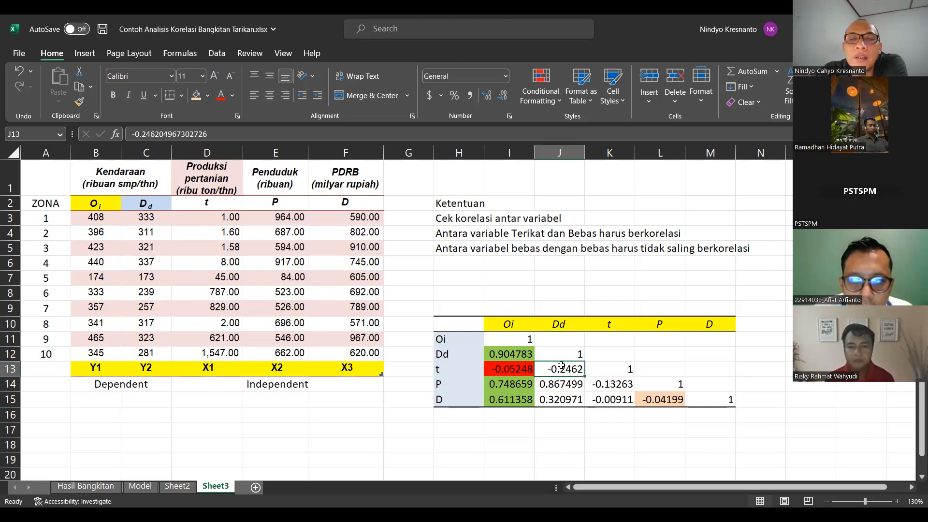
click(209, 99)
click(204, 207)
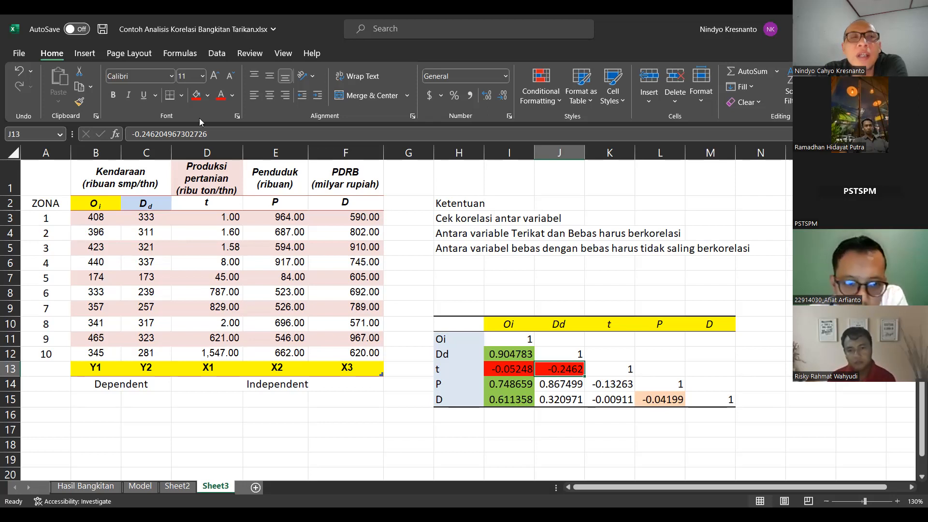
click(207, 95)
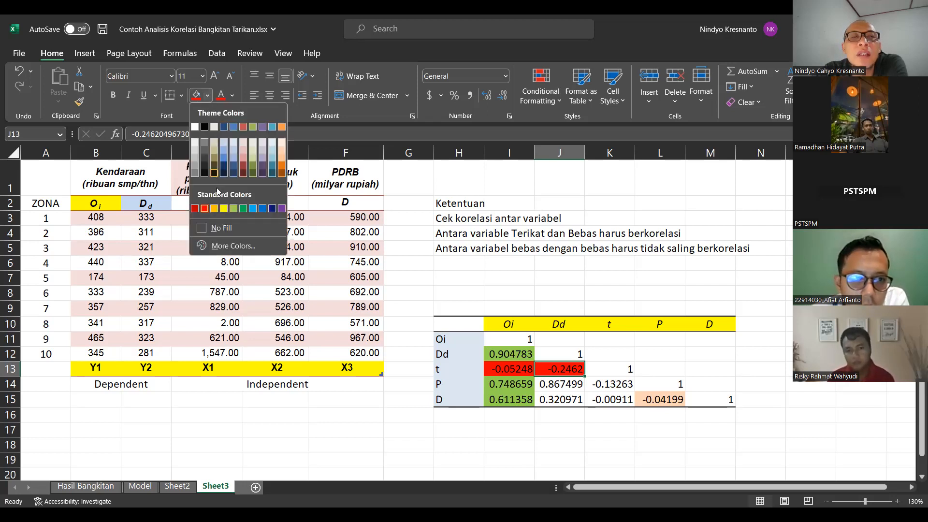
click(233, 208)
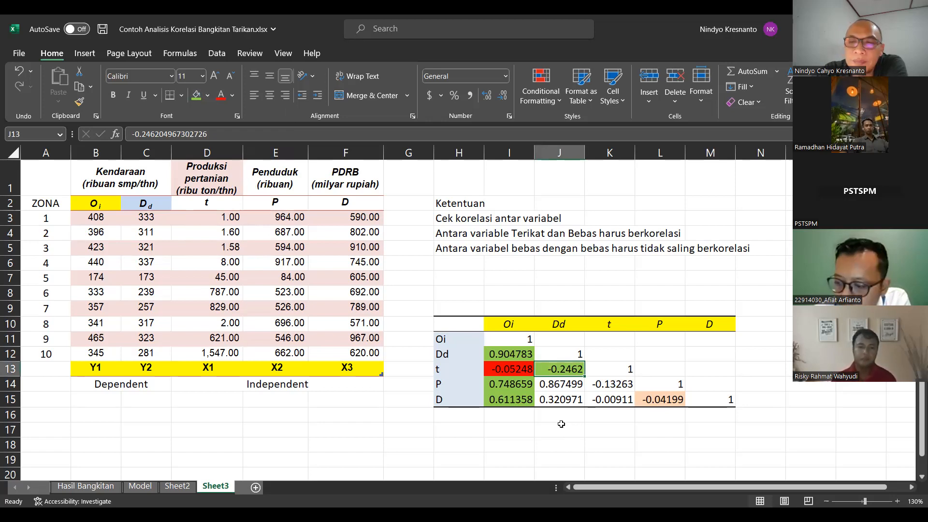
Mark the coefficients of P and D against Dd in J14 and J15 with the same light green fill
click(554, 384)
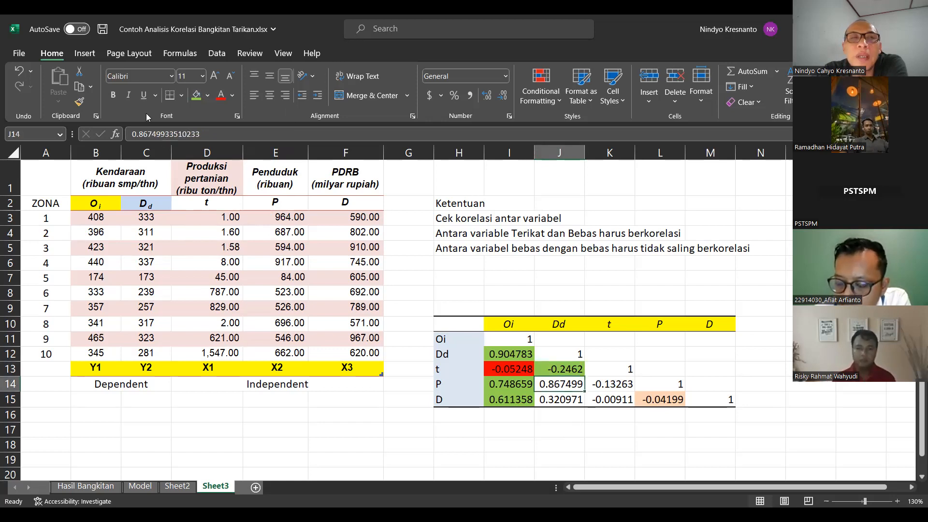
click(193, 99)
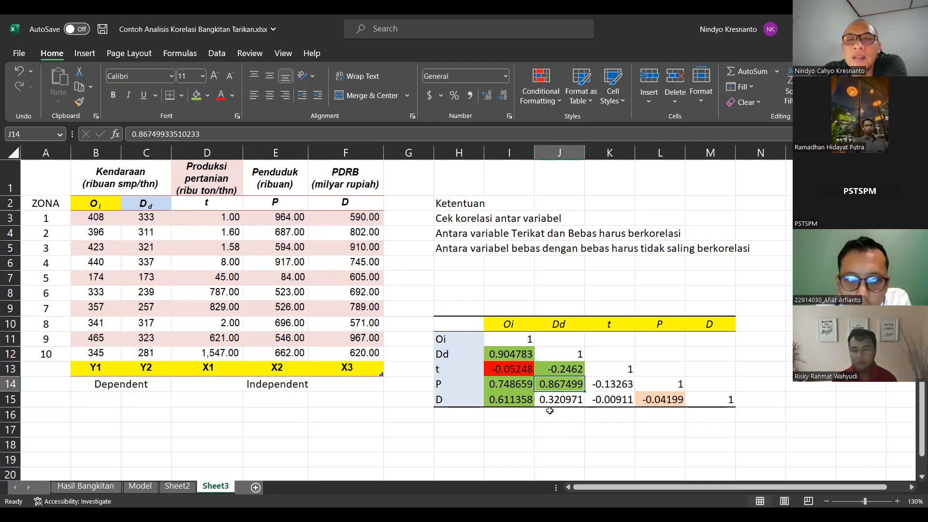
click(561, 399)
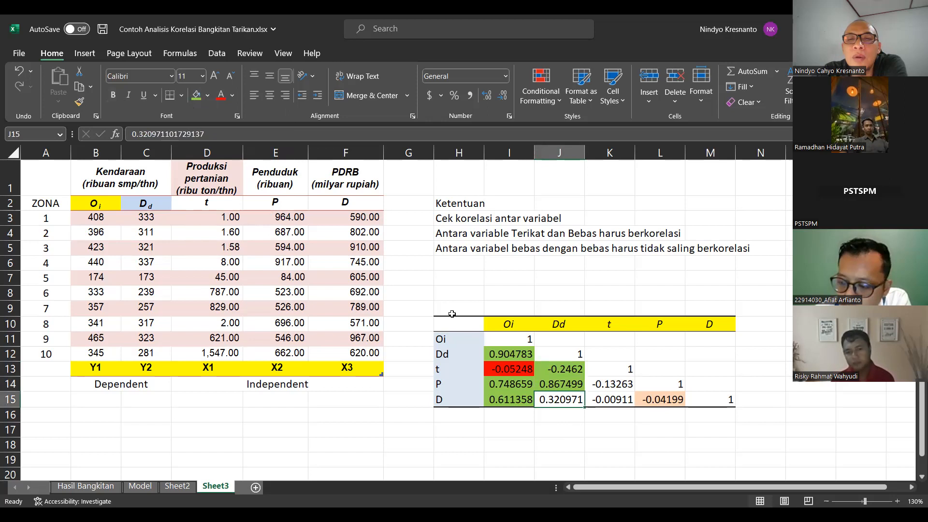
click(194, 97)
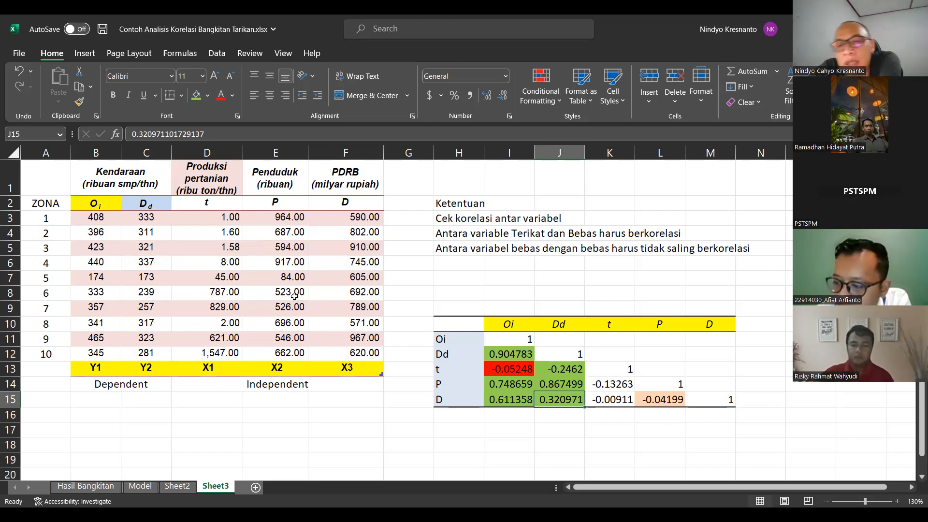
Review the coefficients of P and D against t in column K, and those of the independent variables against Oi and Dd
click(564, 374)
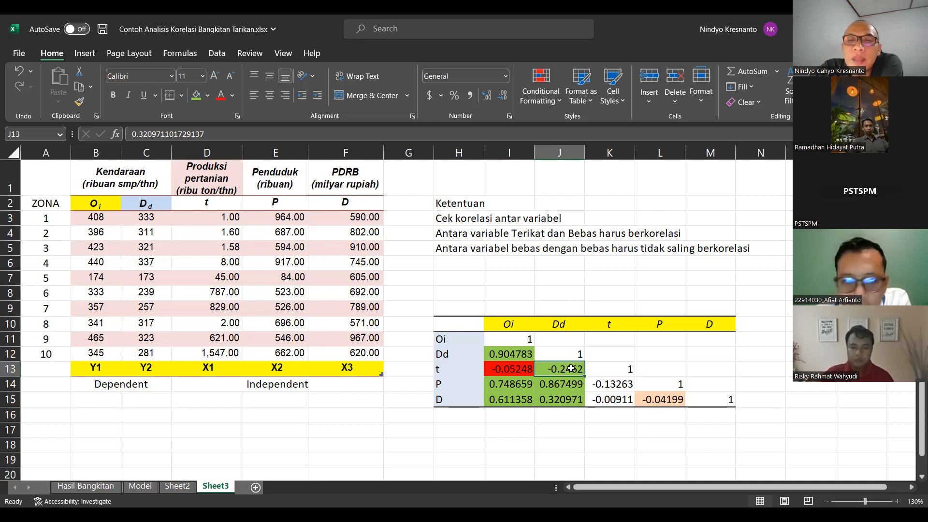
click(436, 370)
click(432, 387)
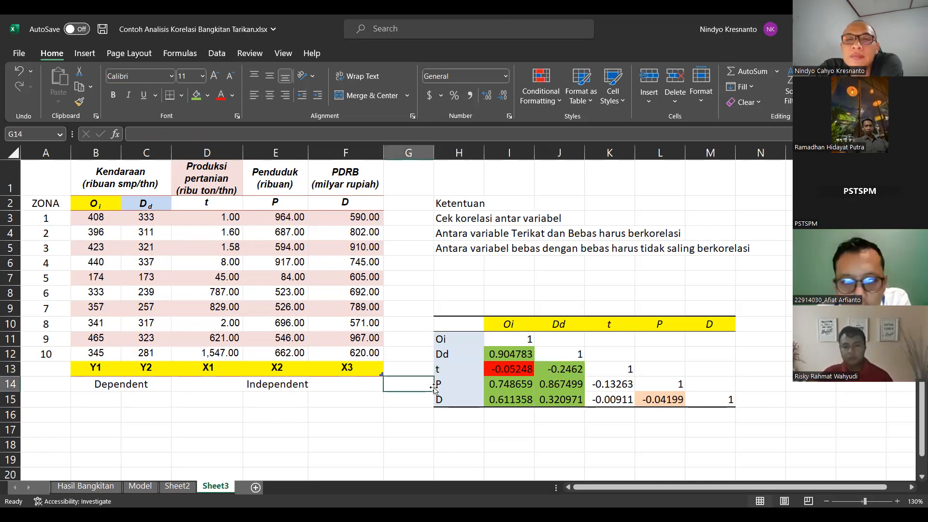
click(450, 384)
click(608, 384)
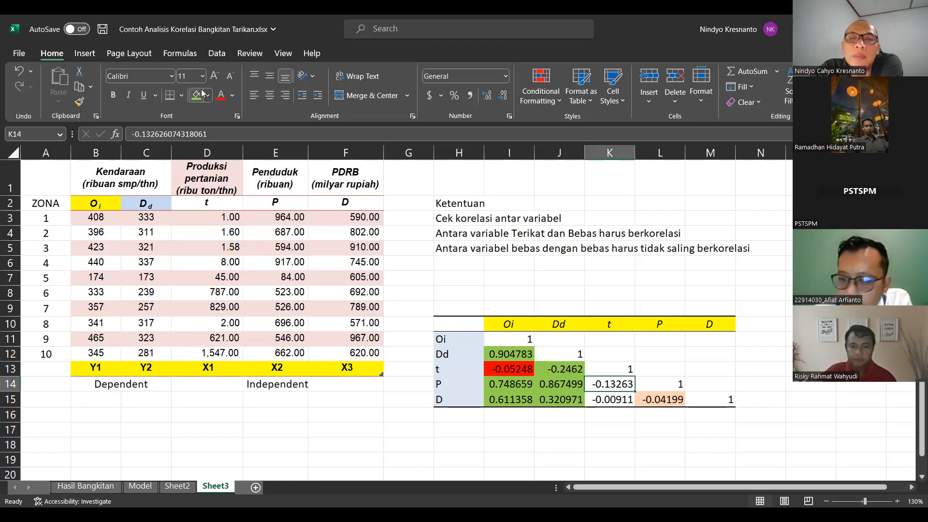
click(620, 399)
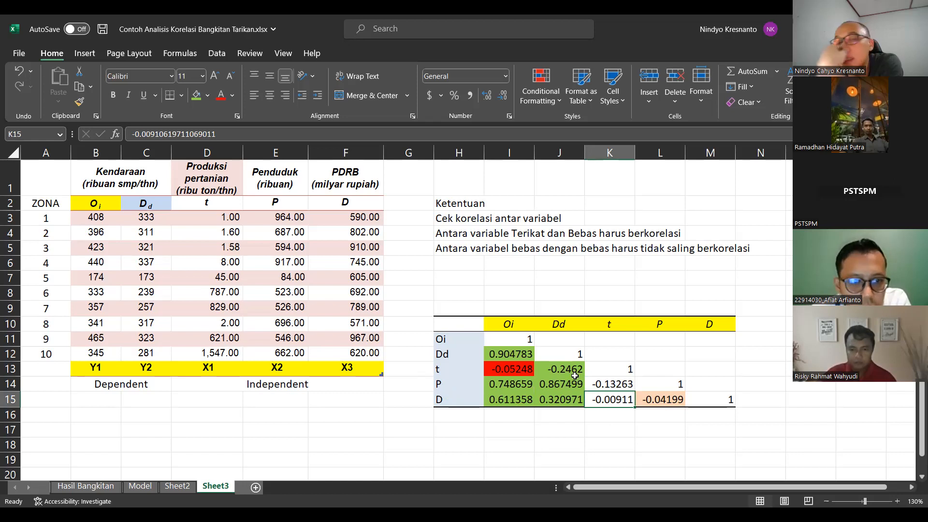
drag(575, 375, 569, 401)
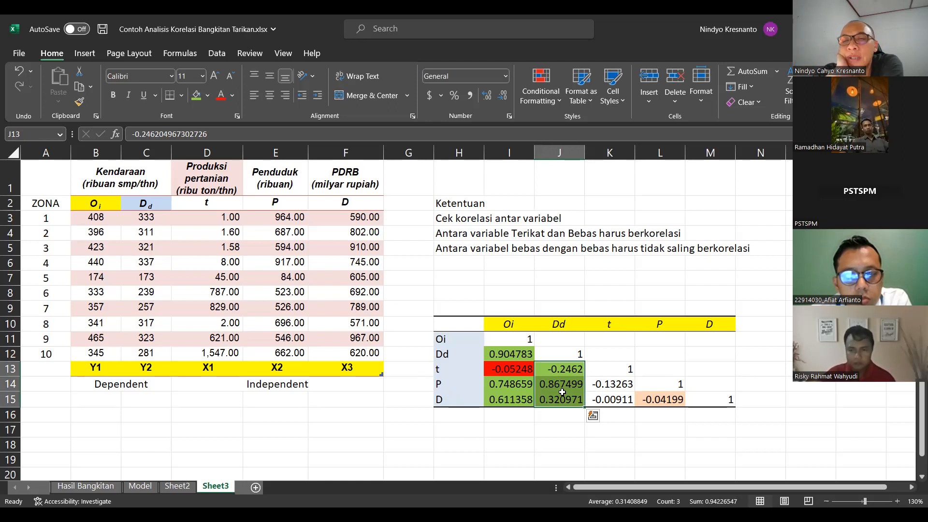
click(504, 324)
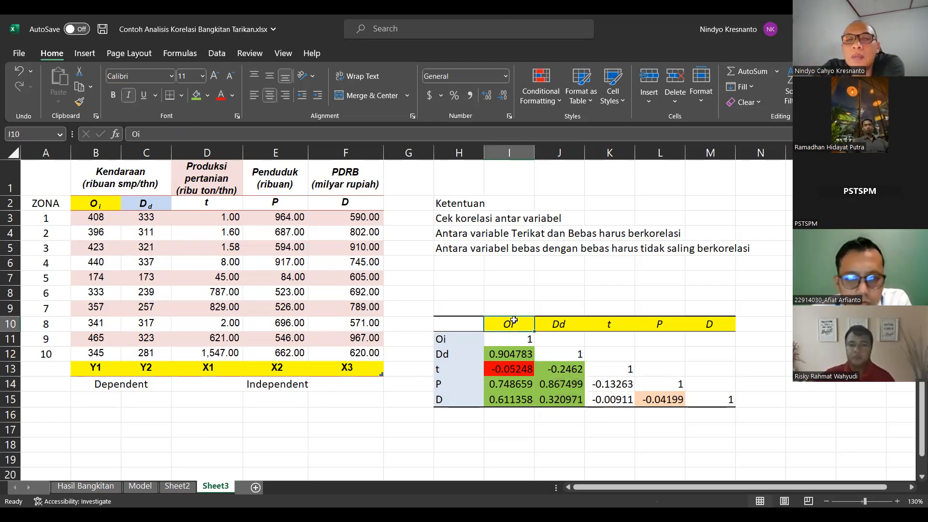
click(512, 383)
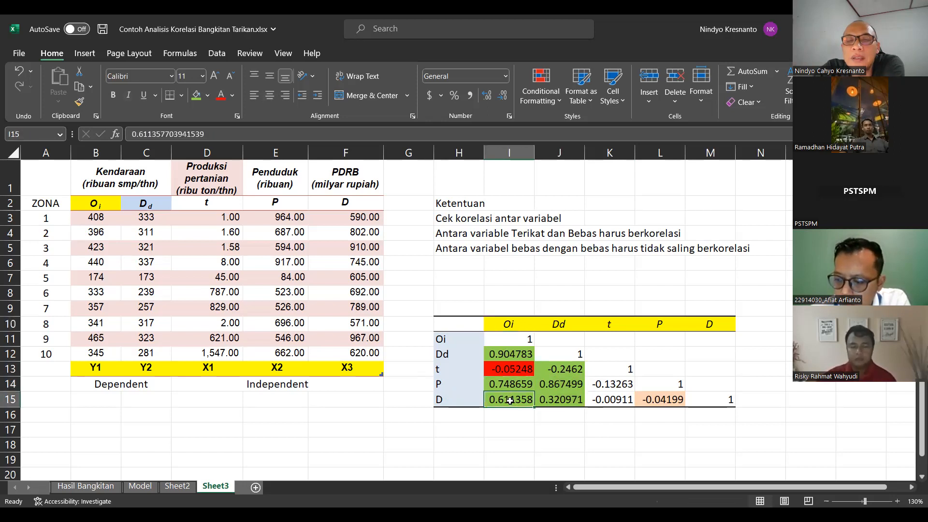
click(555, 327)
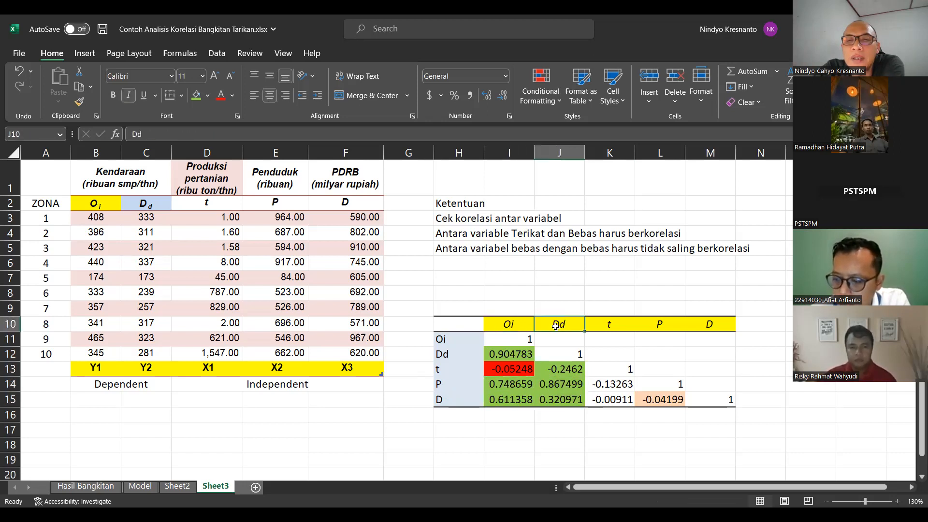
click(564, 374)
click(564, 384)
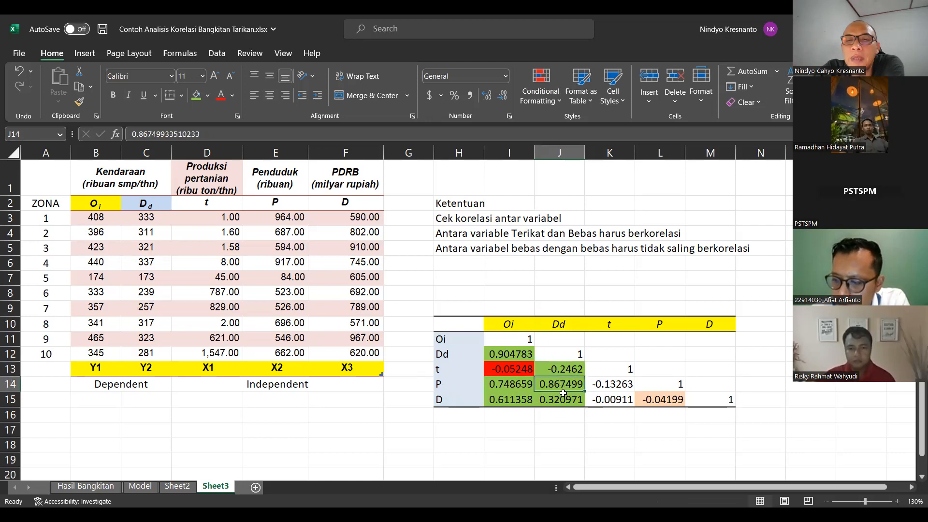
click(562, 403)
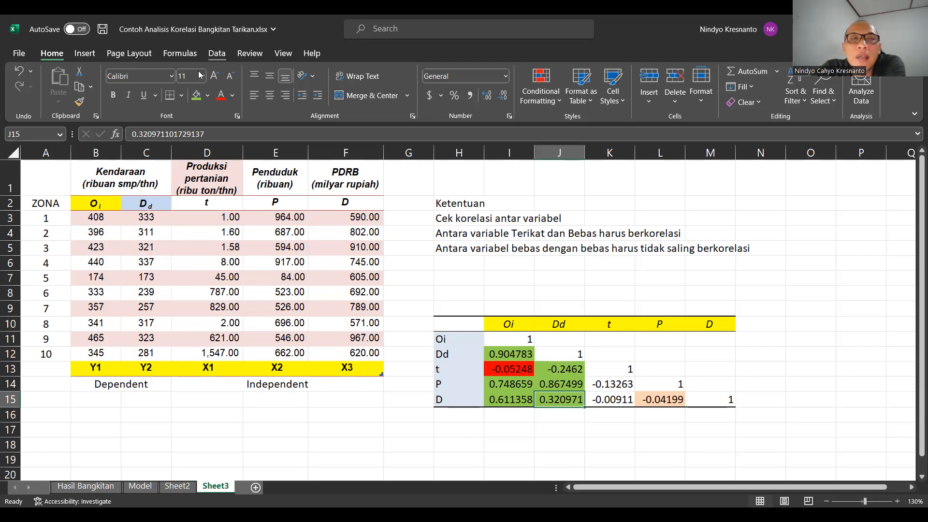
Start a Regression analysis from the Data Analysis tools
click(217, 53)
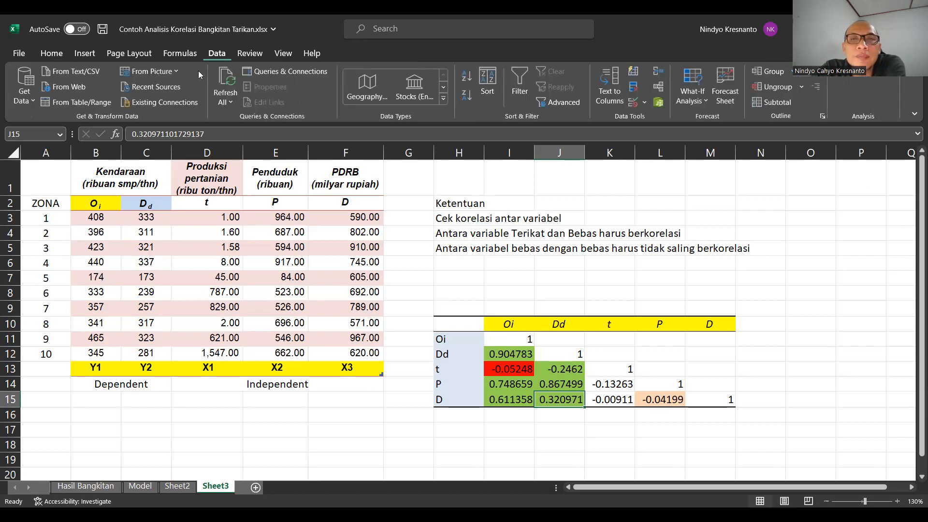
click(873, 74)
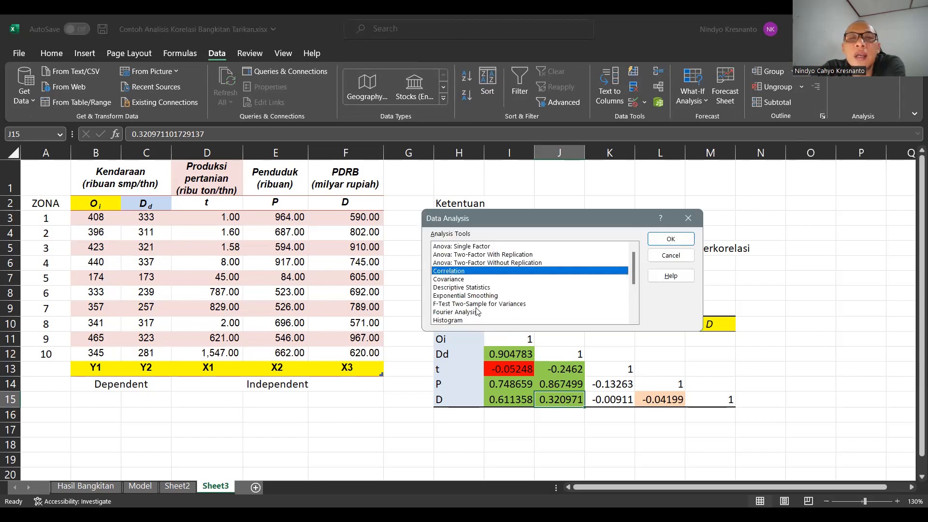
scroll(499, 296, down, 1)
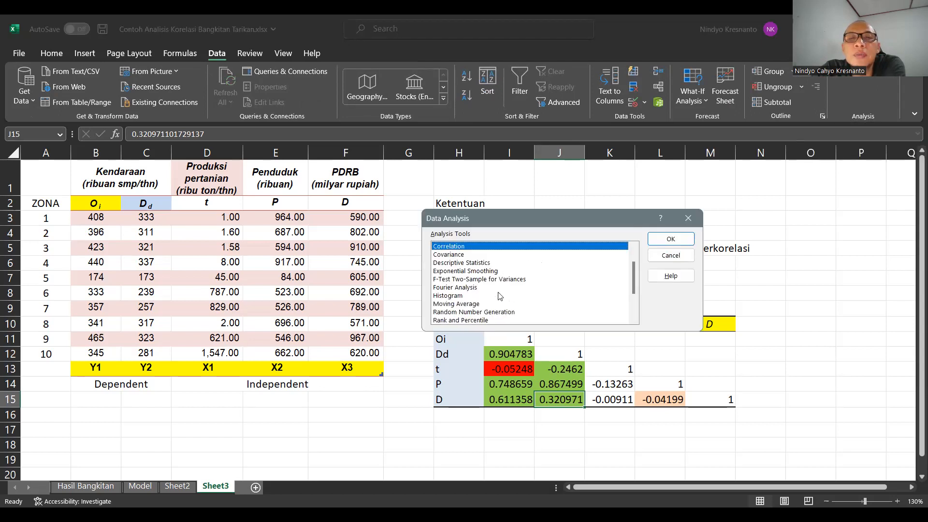
scroll(499, 296, down, 1)
click(458, 304)
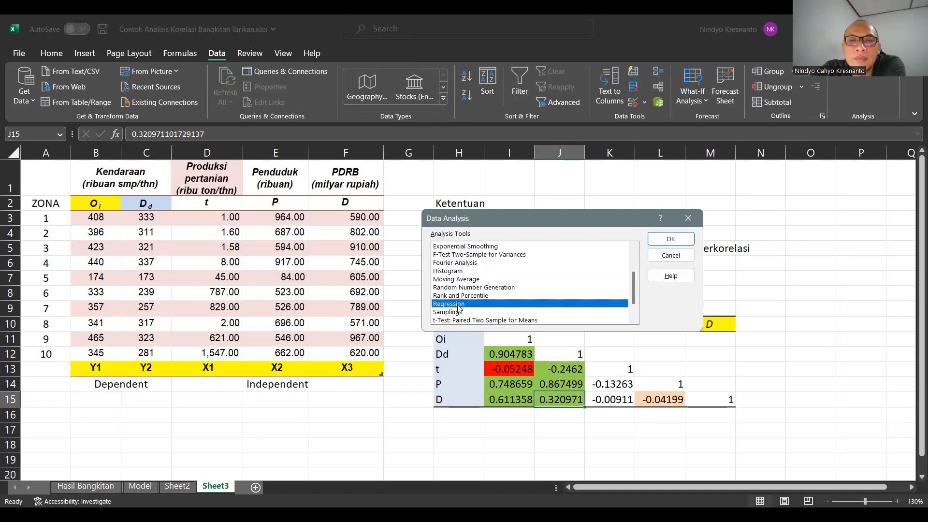
click(669, 240)
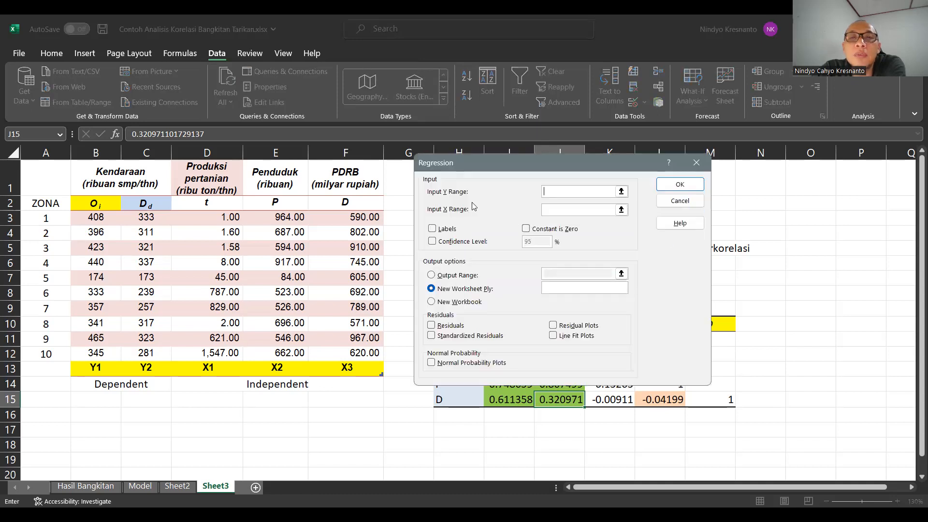
Set the regression's Y input to the Oi column B2:B12 and treat the first row as labels
click(621, 192)
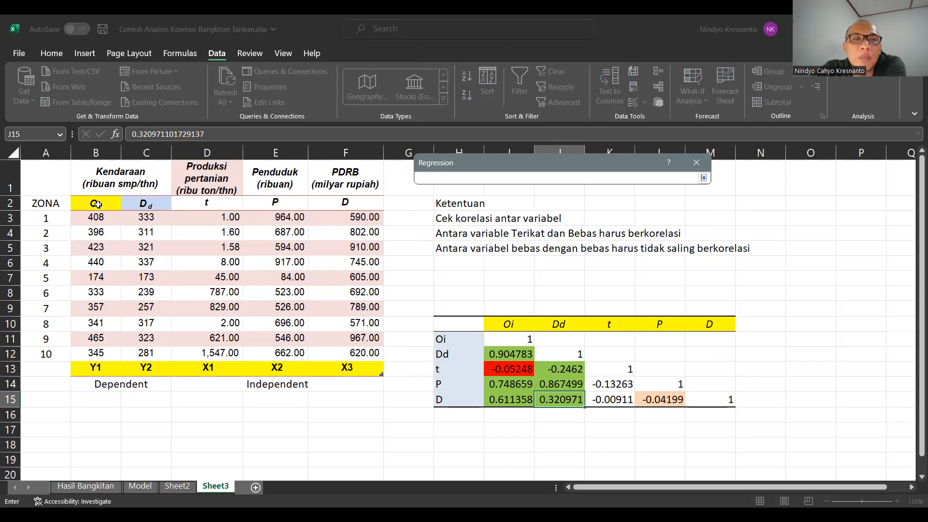
drag(98, 203, 103, 350)
click(432, 230)
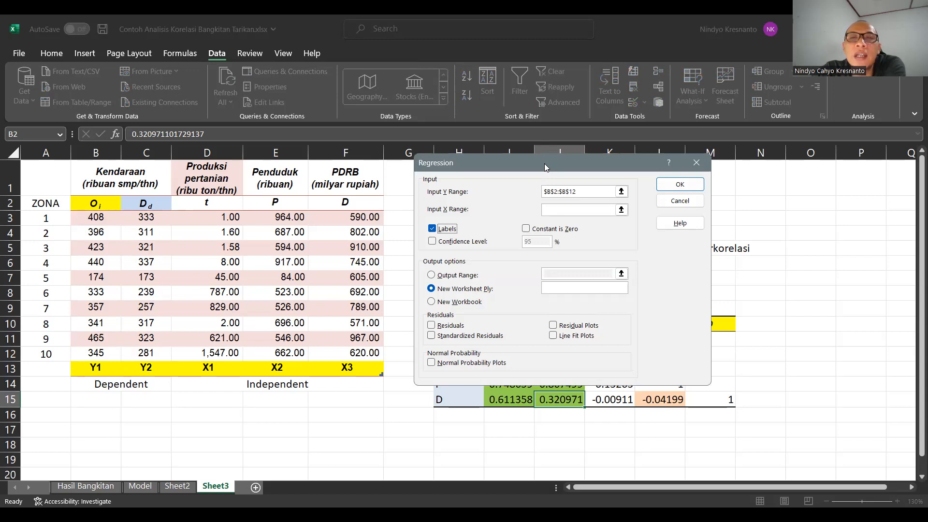
Set the regression's X input to the P and D columns, E2:F12
drag(544, 164, 674, 138)
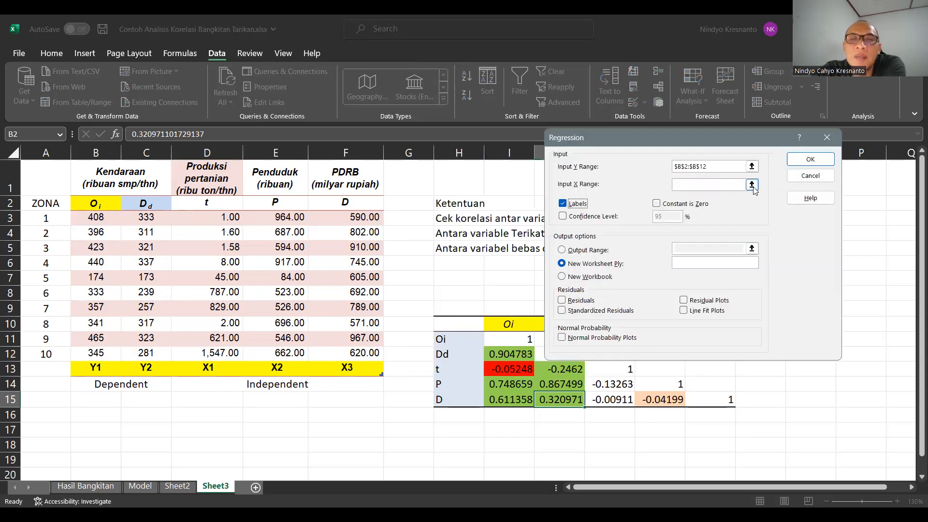
click(752, 185)
drag(305, 207, 341, 352)
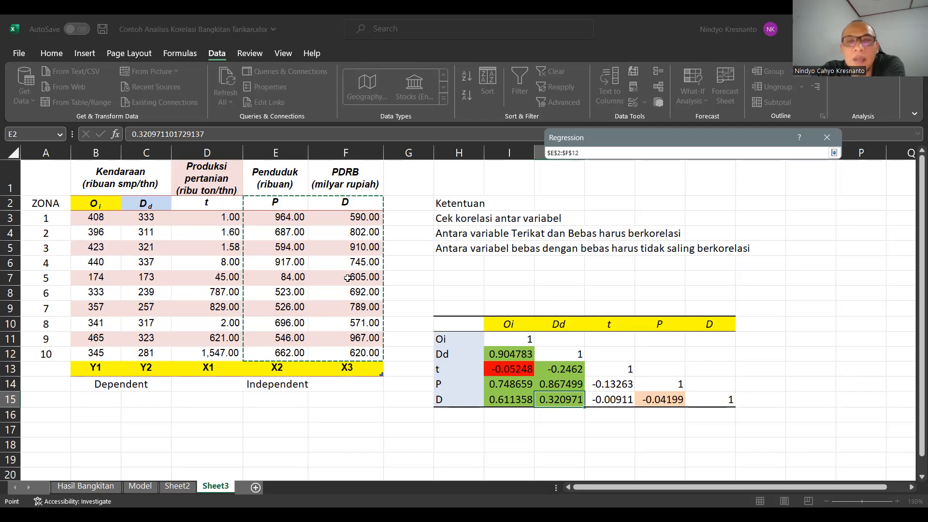
key(Return)
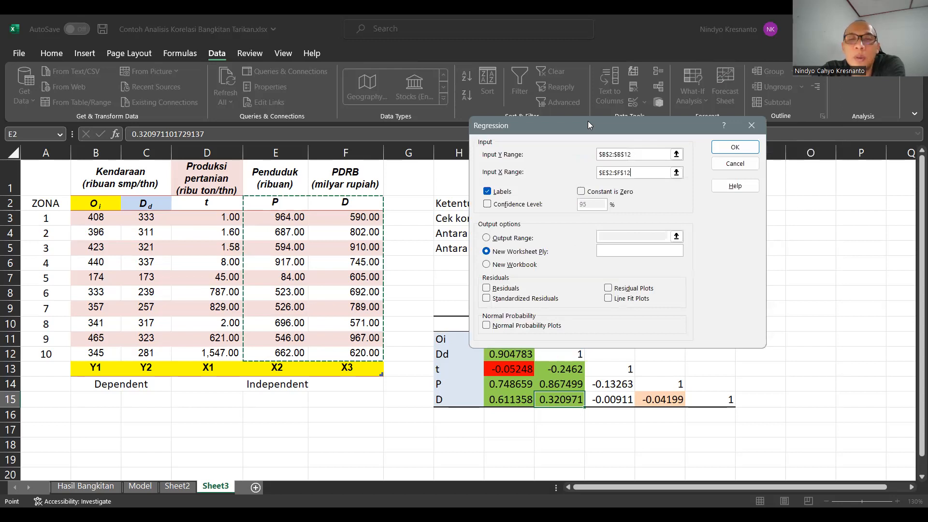
Set the regression's output range to cell A19 on the current sheet and run the analysis
click(485, 238)
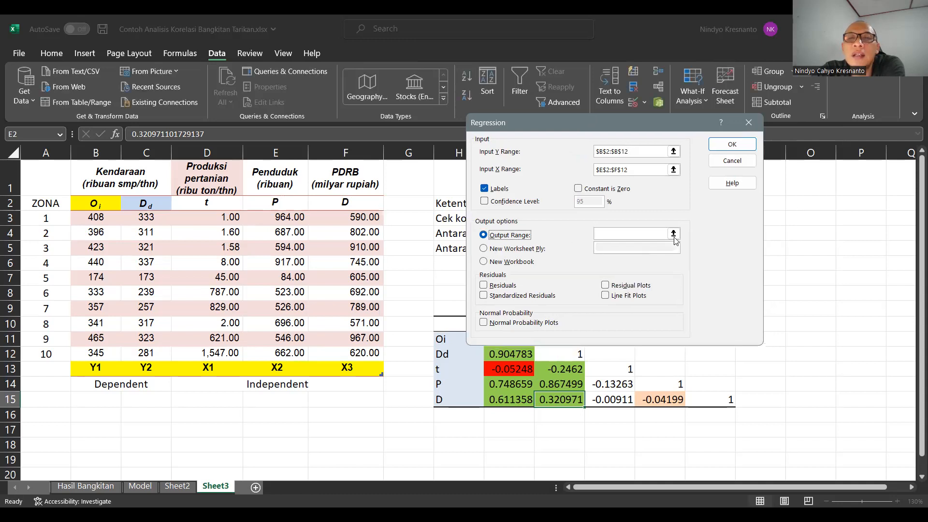
click(673, 233)
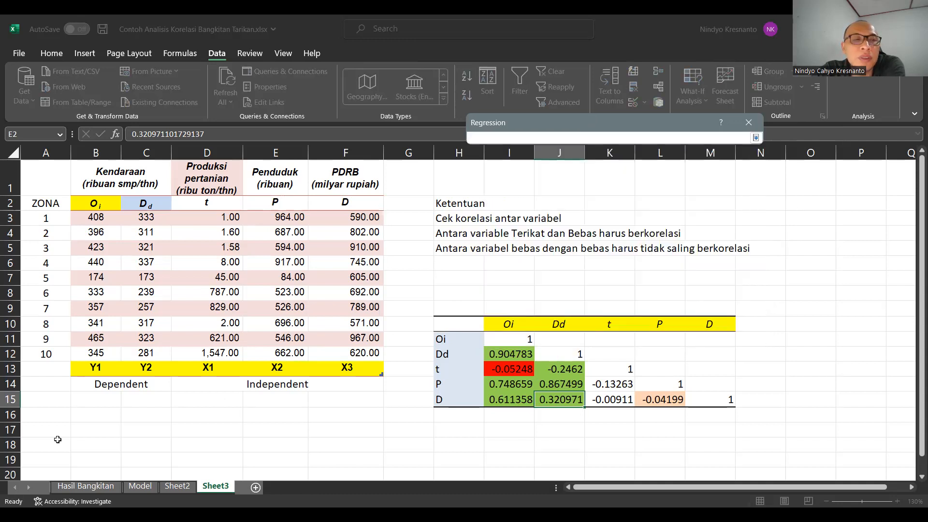
click(46, 462)
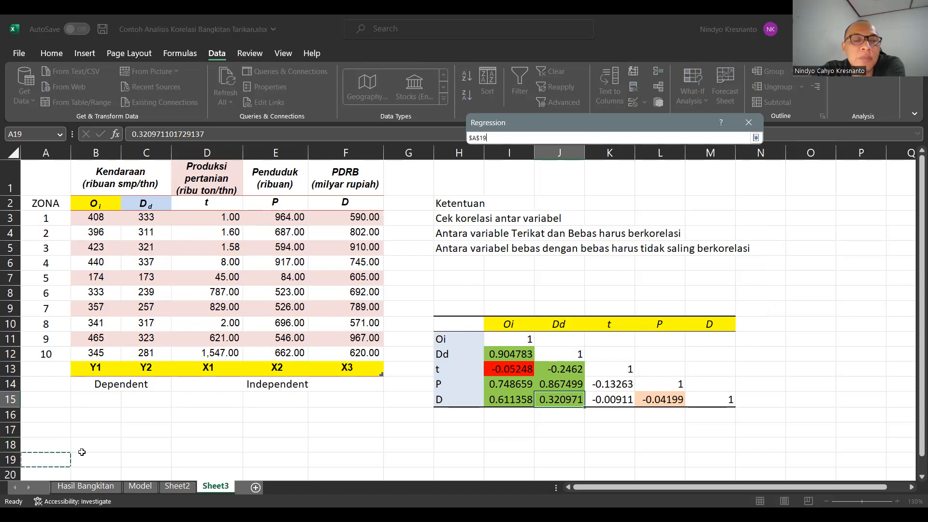
key(Return)
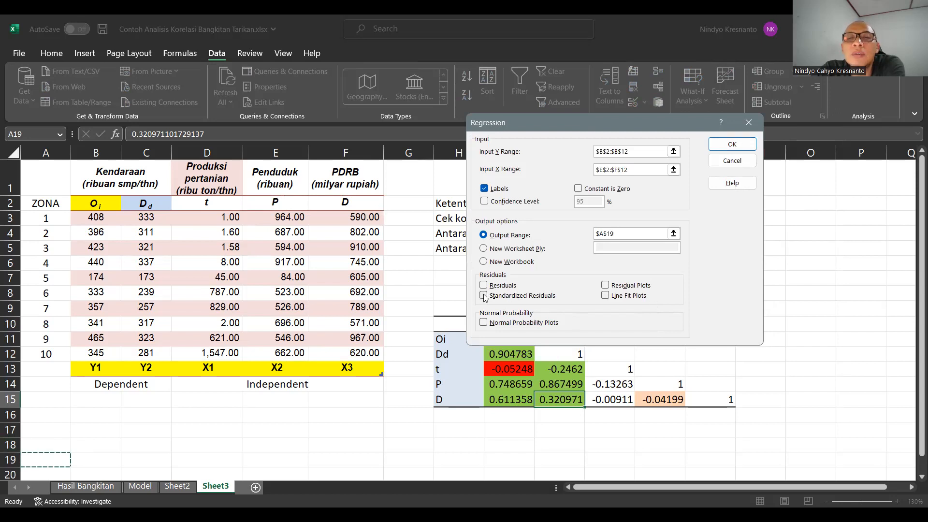
click(732, 146)
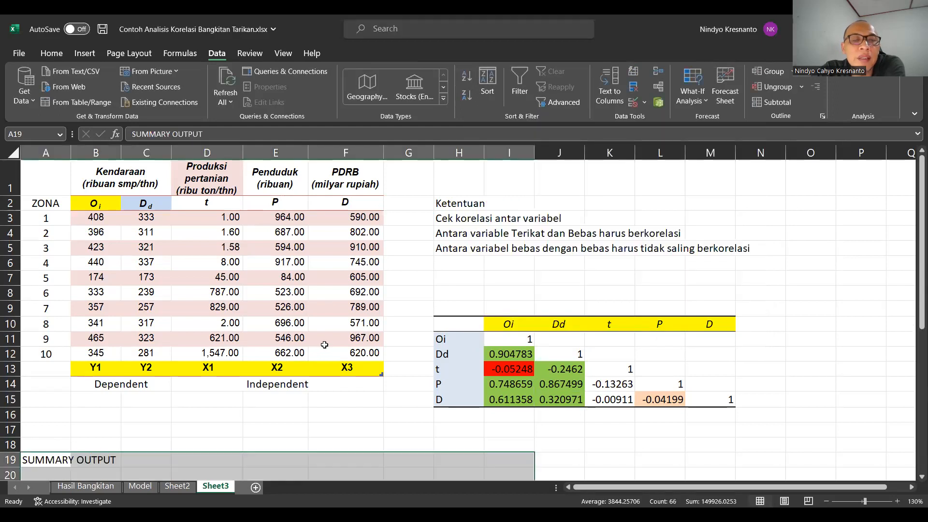
Fill the Intercept, P and D labels and their coefficients in A35:B37 with yellow
scroll(324, 344, down, 3)
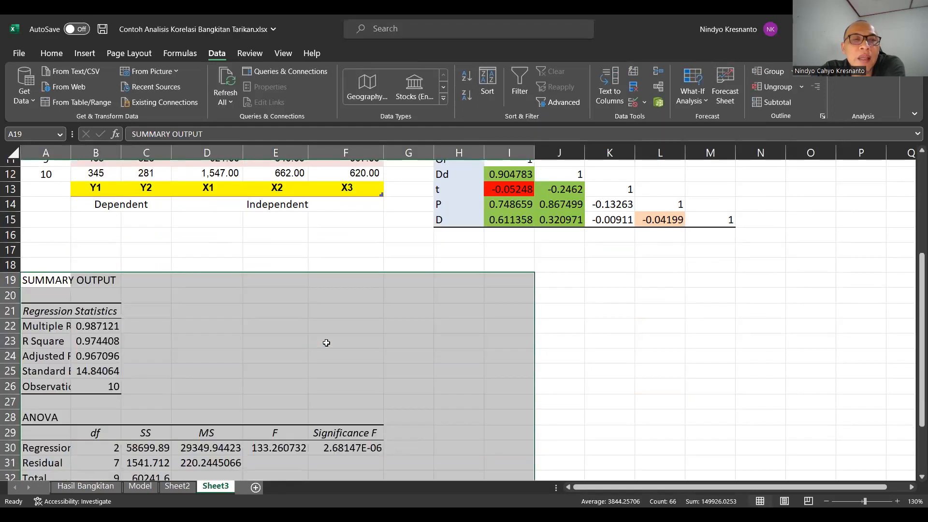
scroll(326, 342, down, 2)
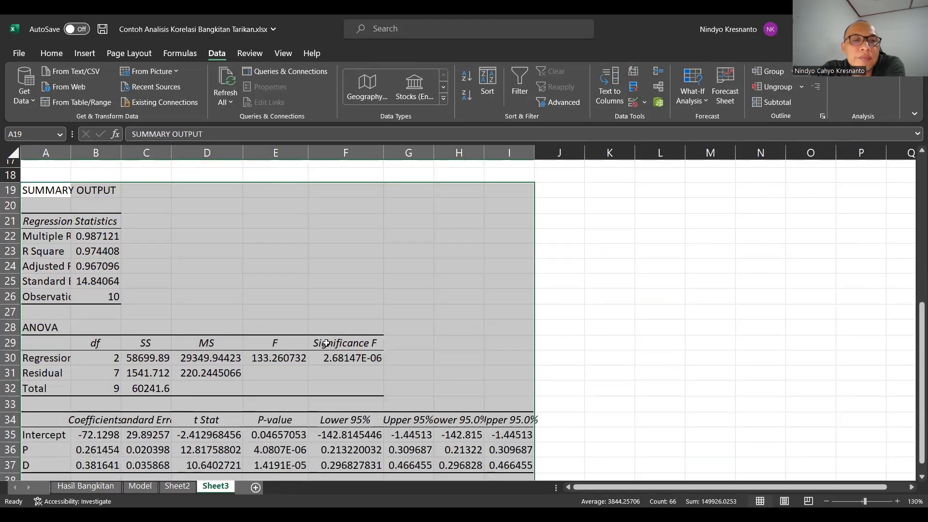
scroll(327, 342, down, 2)
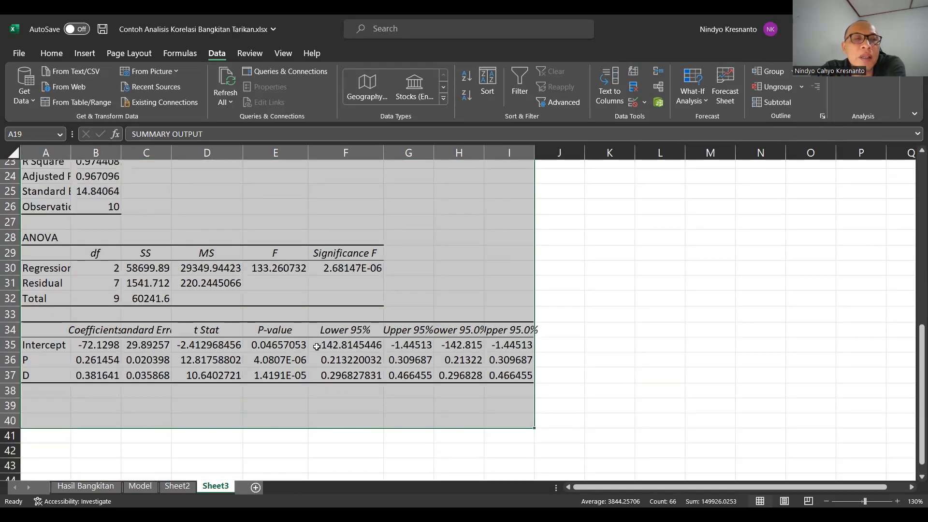
scroll(90, 271, up, 1)
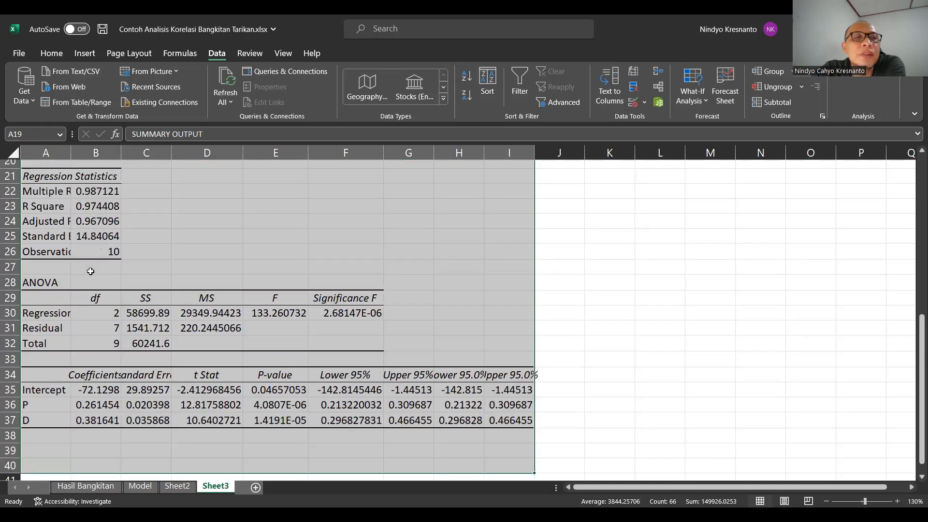
scroll(93, 295, down, 1)
click(75, 332)
drag(35, 347, 107, 376)
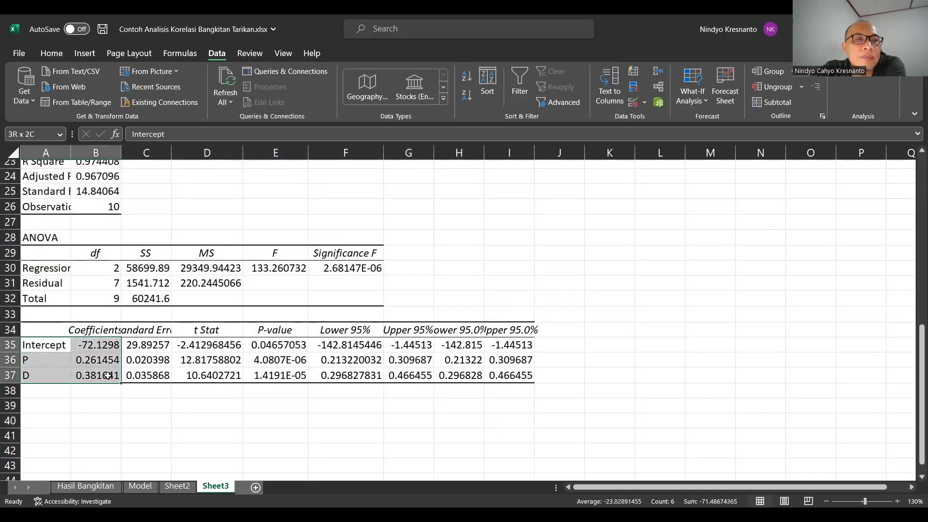
click(51, 53)
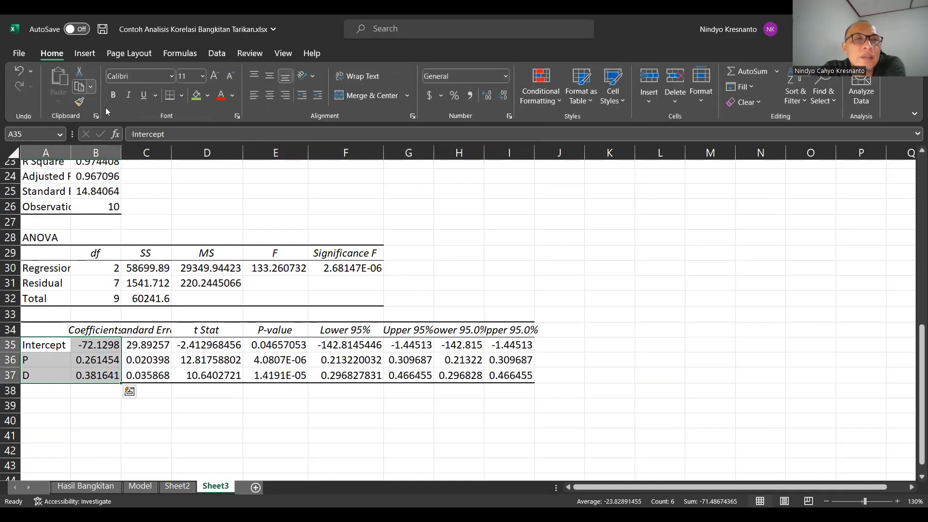
click(207, 98)
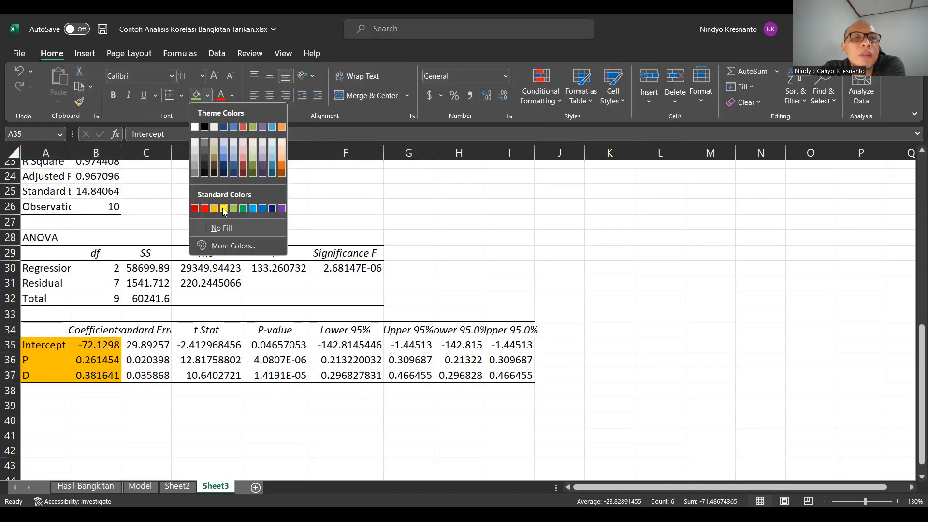
click(222, 207)
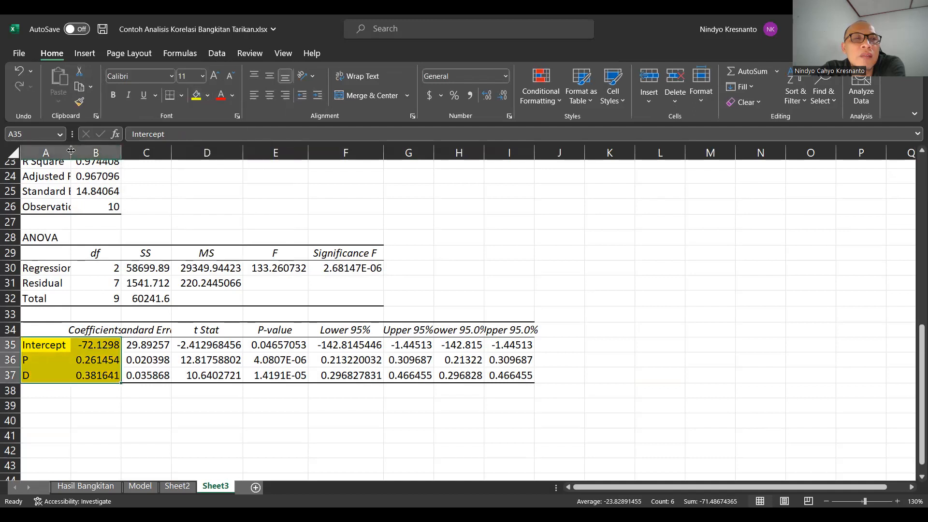
Widen columns A and B so the regression output's labels and coefficients have more room
drag(95, 158, 94, 158)
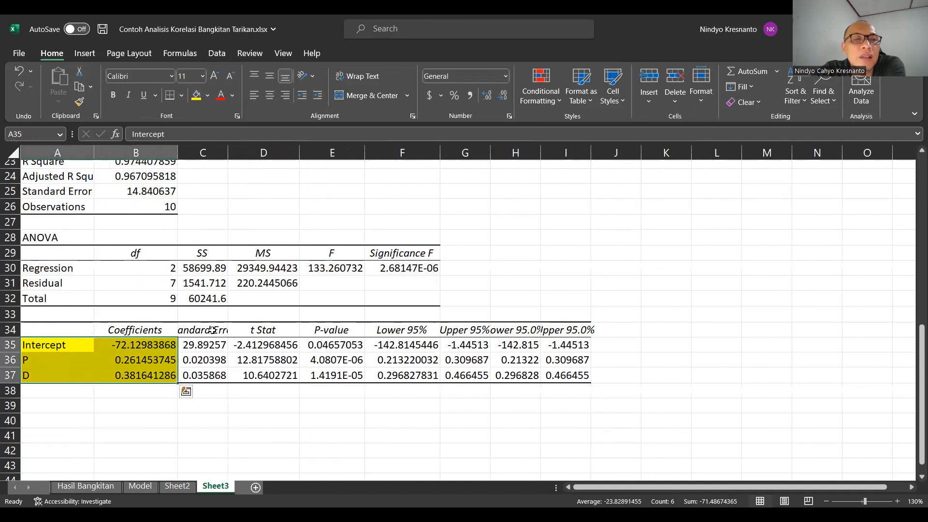
click(137, 362)
click(146, 405)
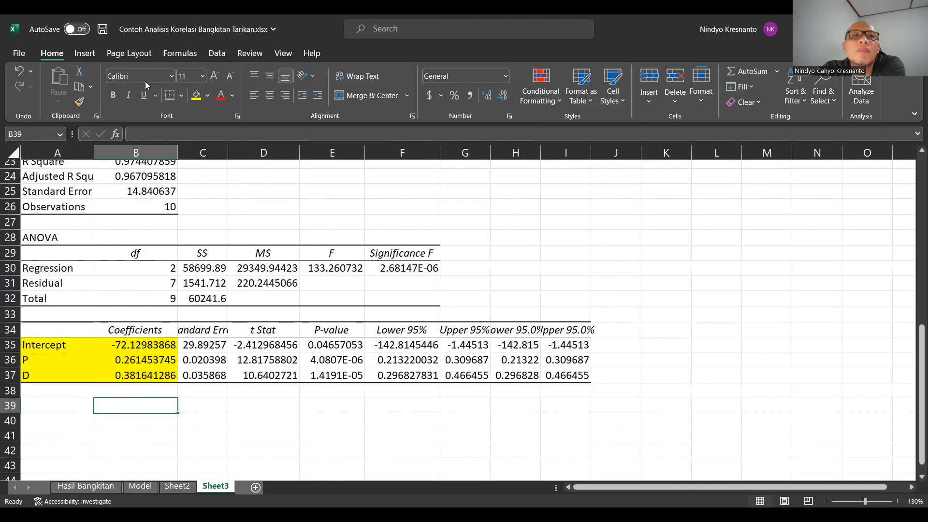
click(84, 54)
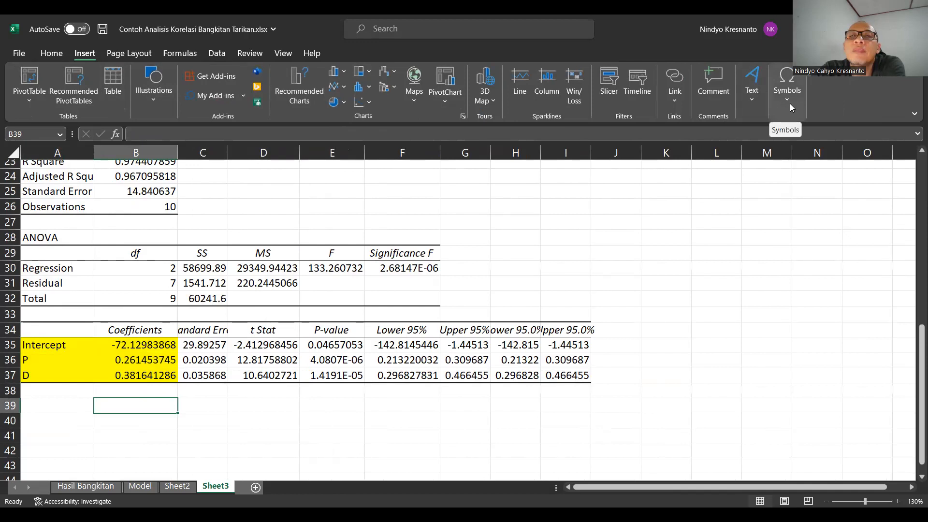
click(750, 101)
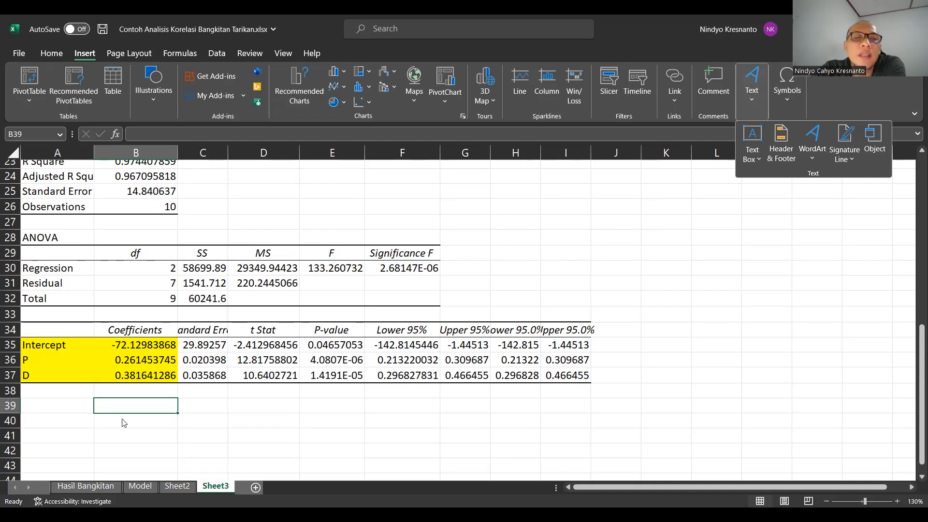
click(203, 411)
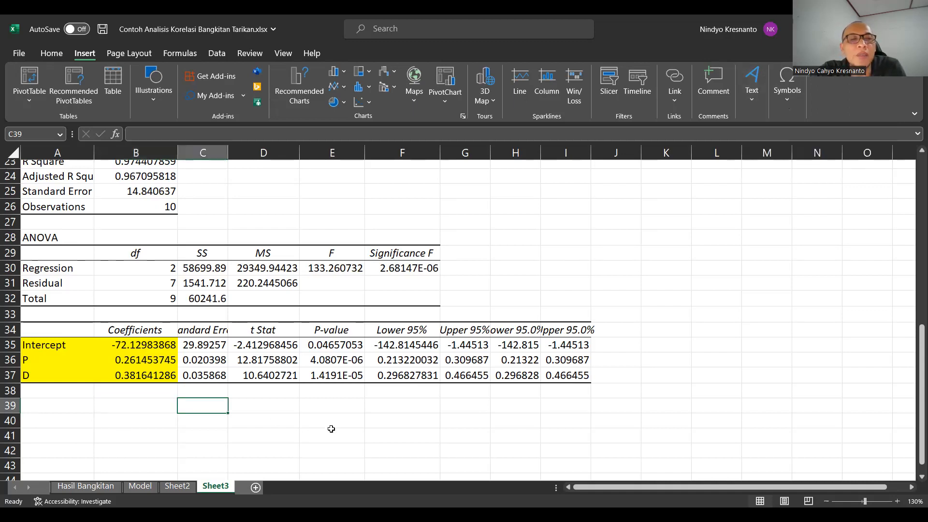
Enter the regression equation "Y1 = -72,129 + 0,261.X2 + 0,381.X3" as text in cell B39
key(Left)
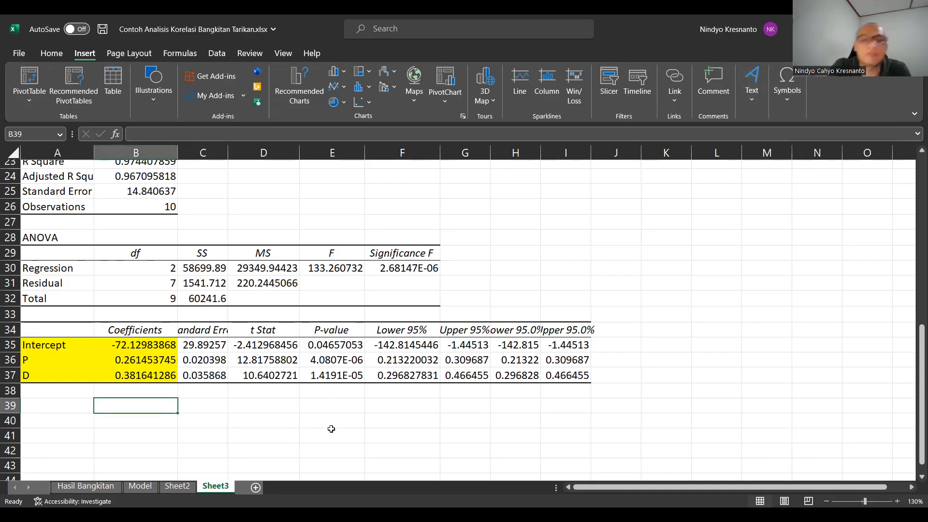
text(y)
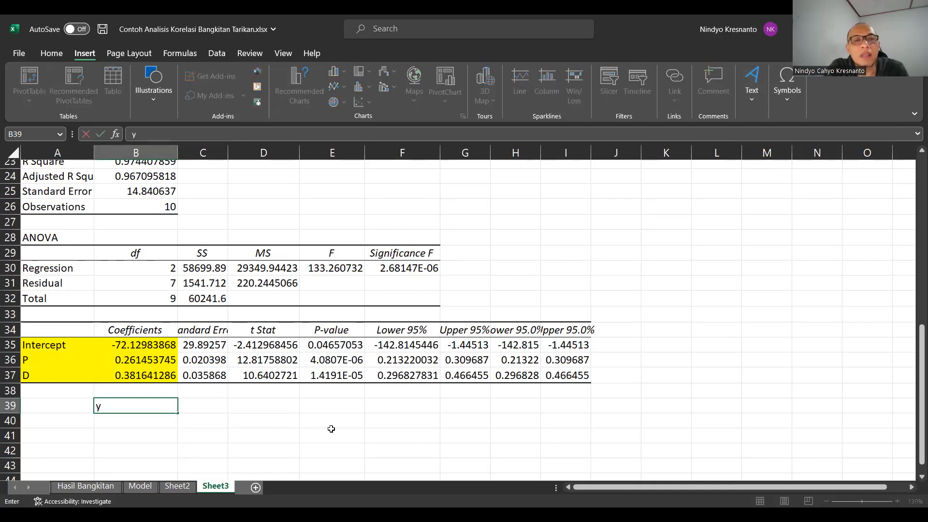
key(BackSpace)
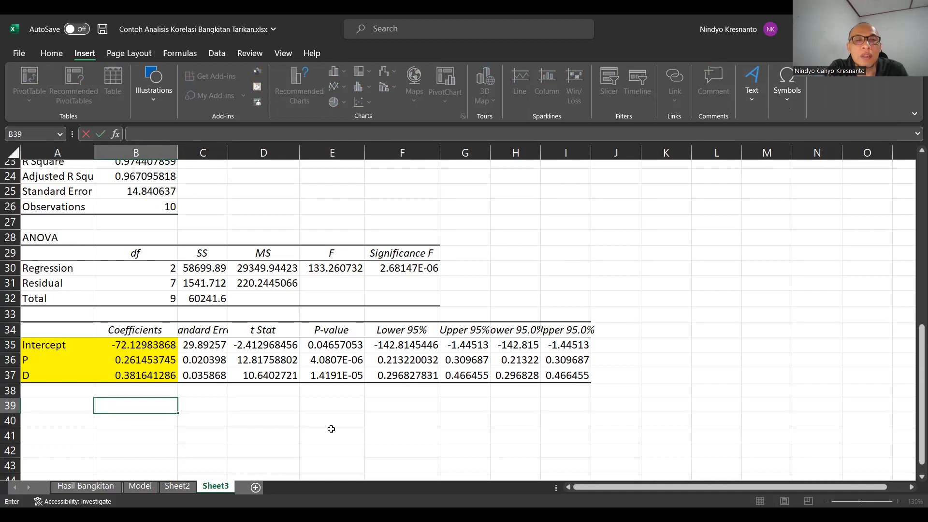
text(Y1)
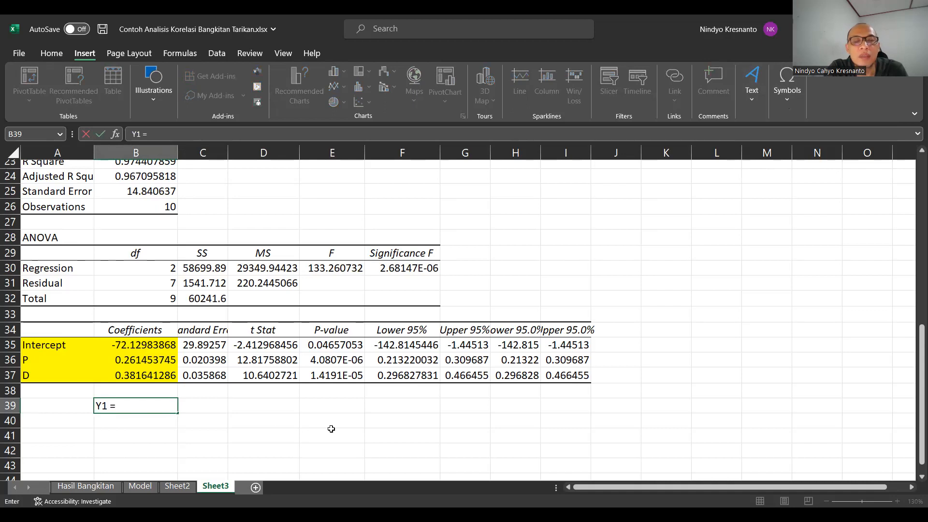
text( = -72,129)
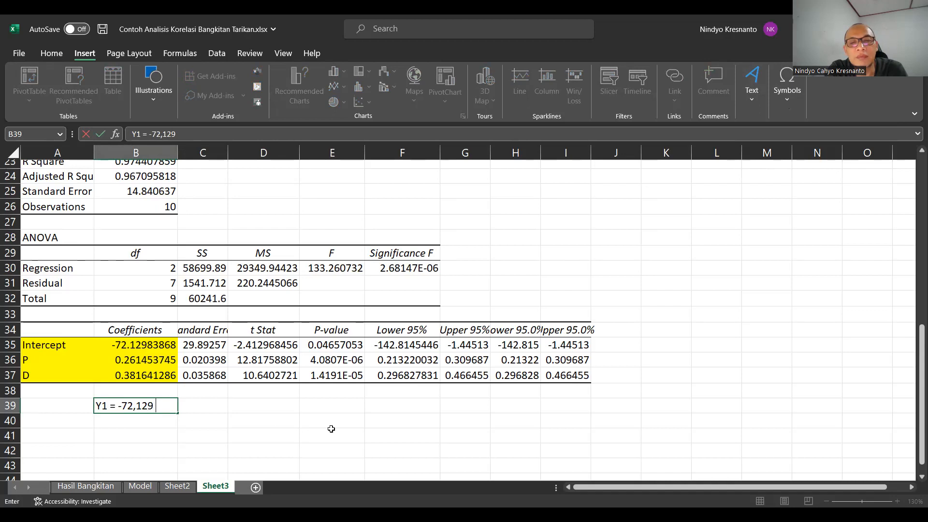
text(+)
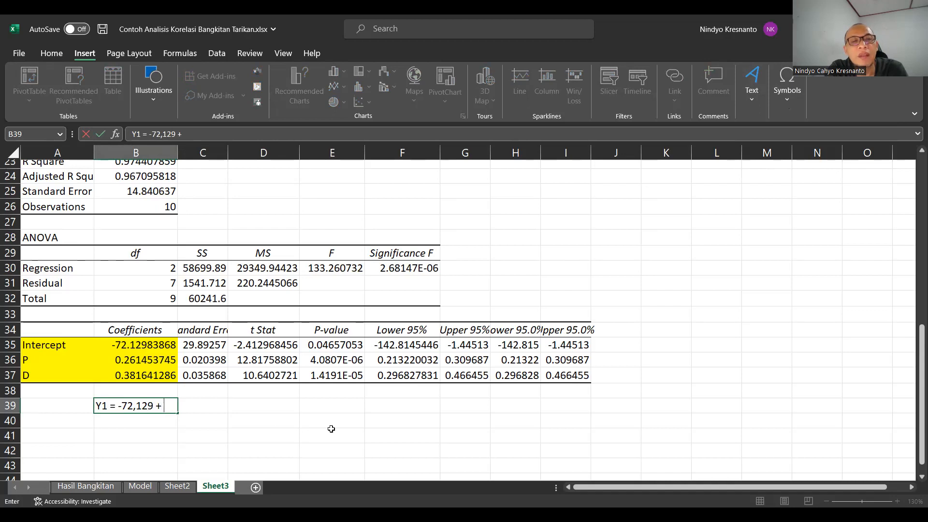
text( 0)
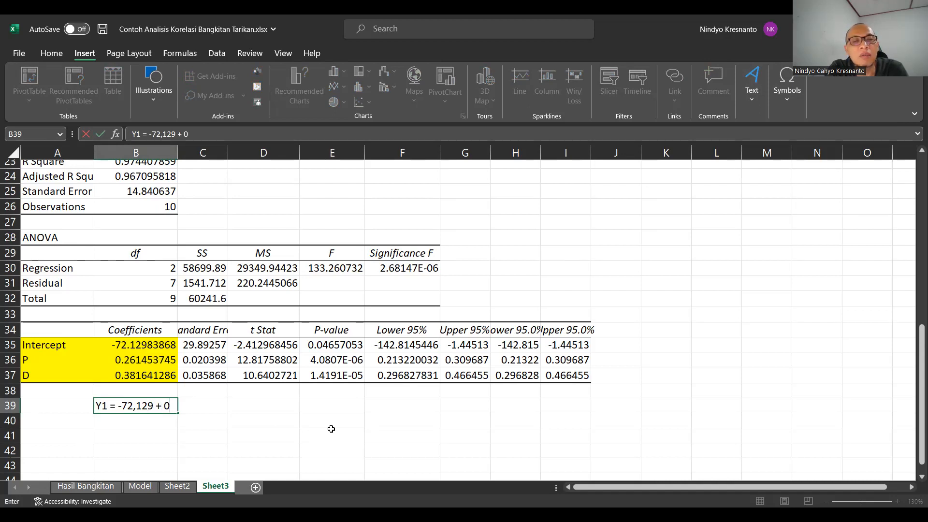
text(,2)
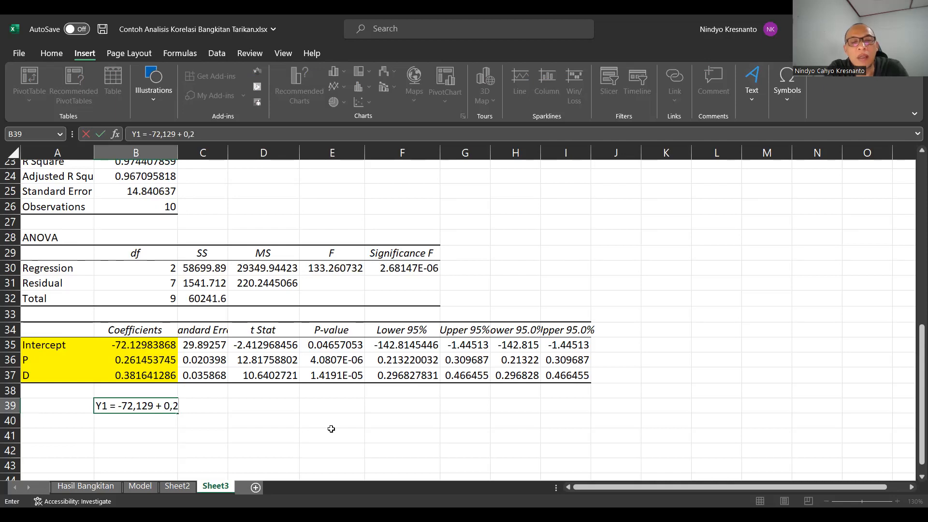
text(6)
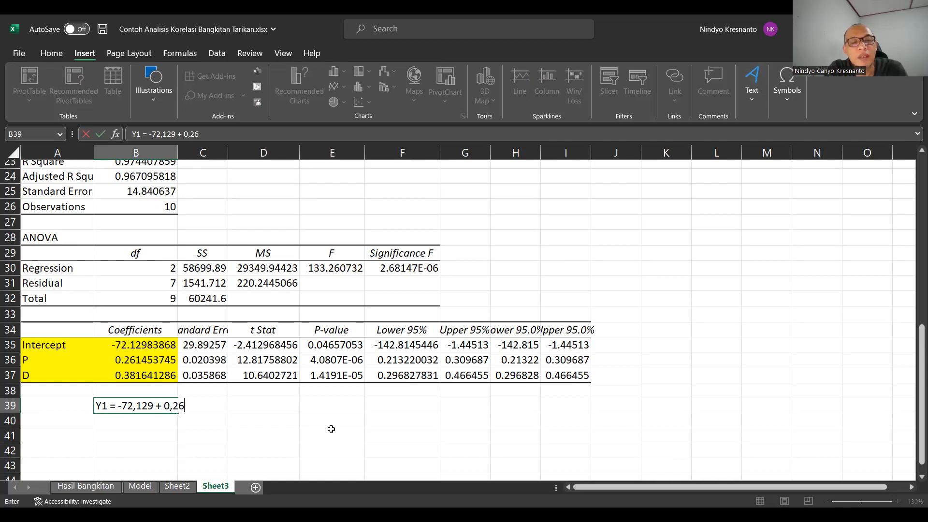
text(1)
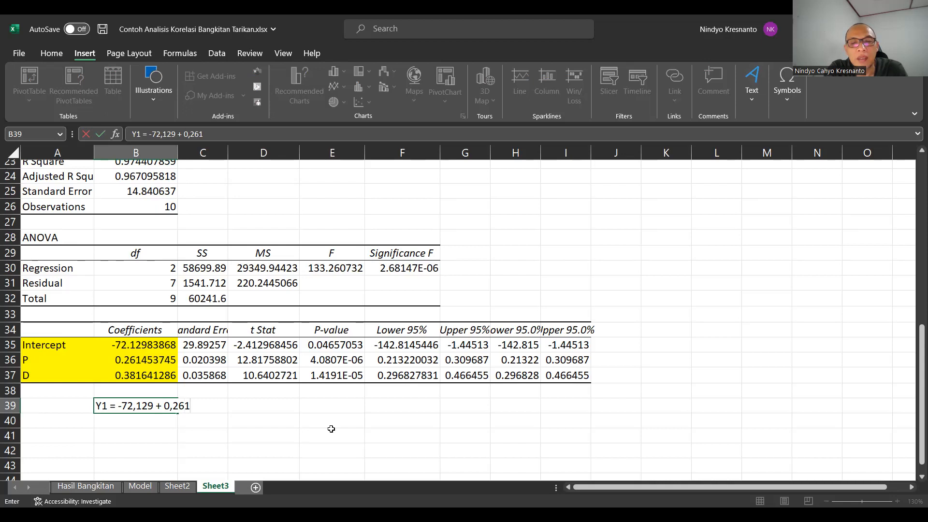
text(.X1)
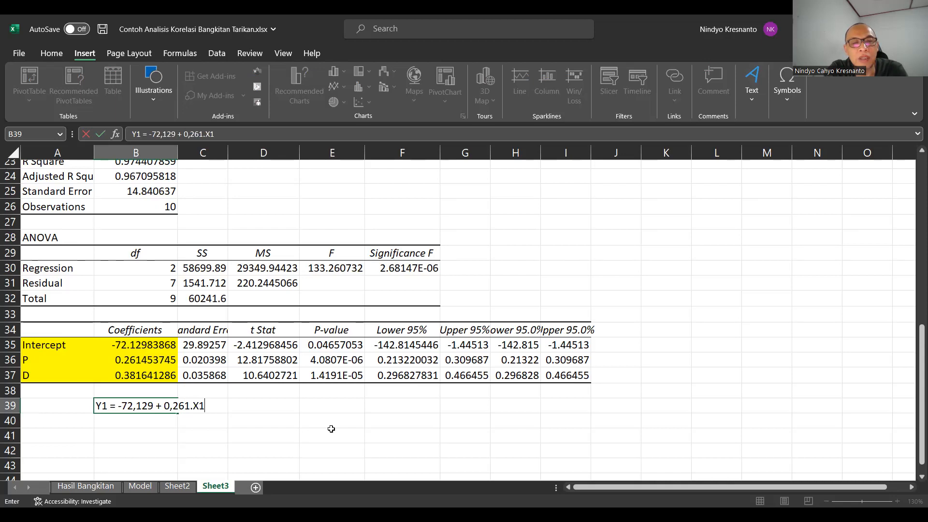
key(Delete)
text(2)
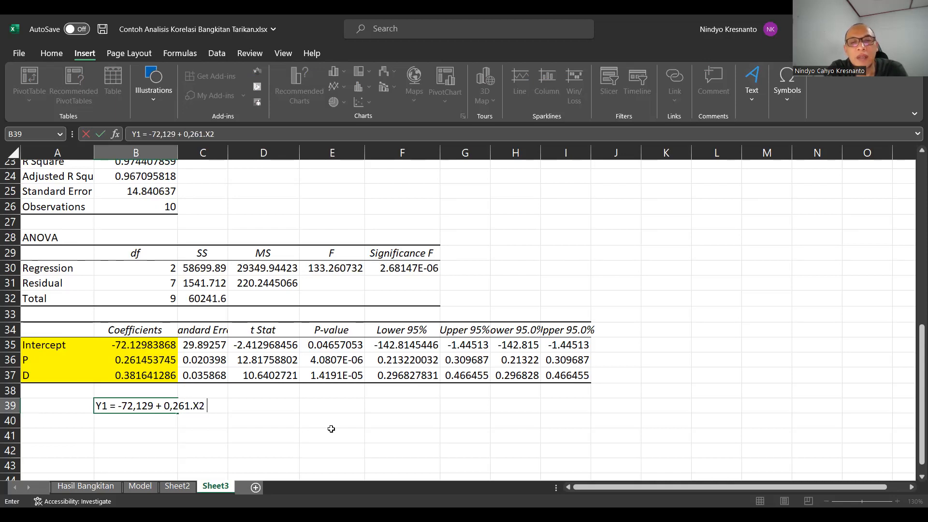
text( + 0,3)
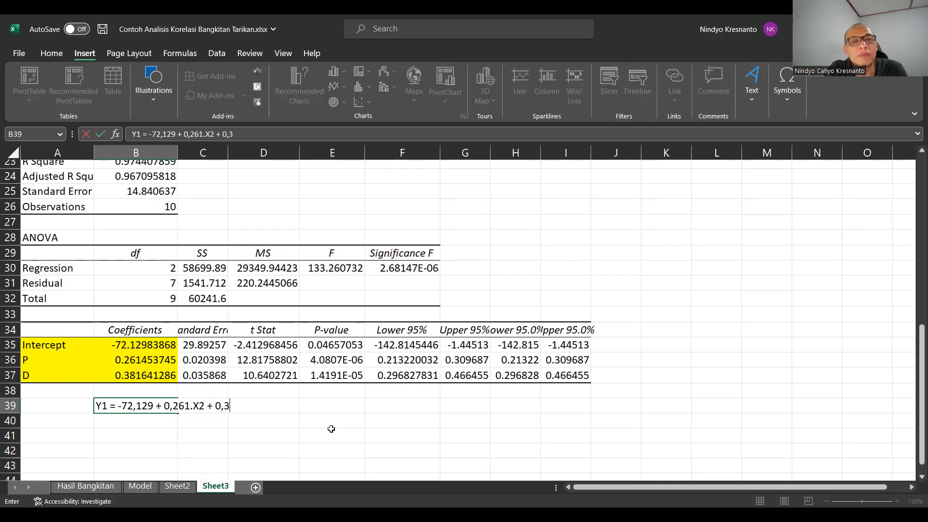
text(81.)
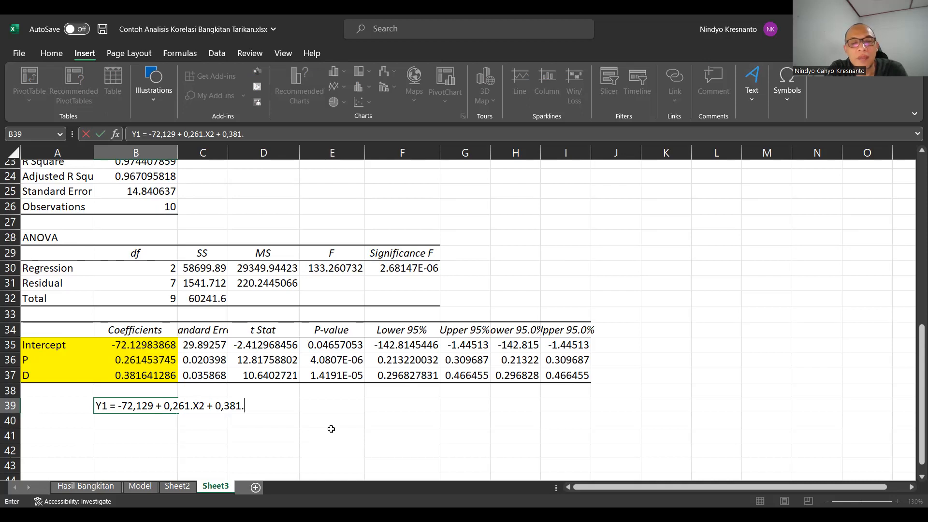
text(X3)
key(Return)
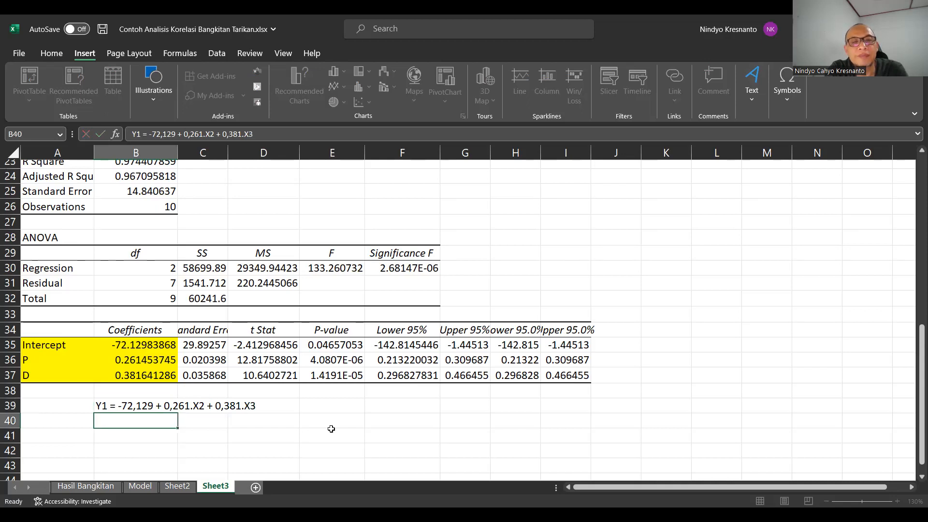
Increase the font size of the regression equation in B39 to 12
click(128, 406)
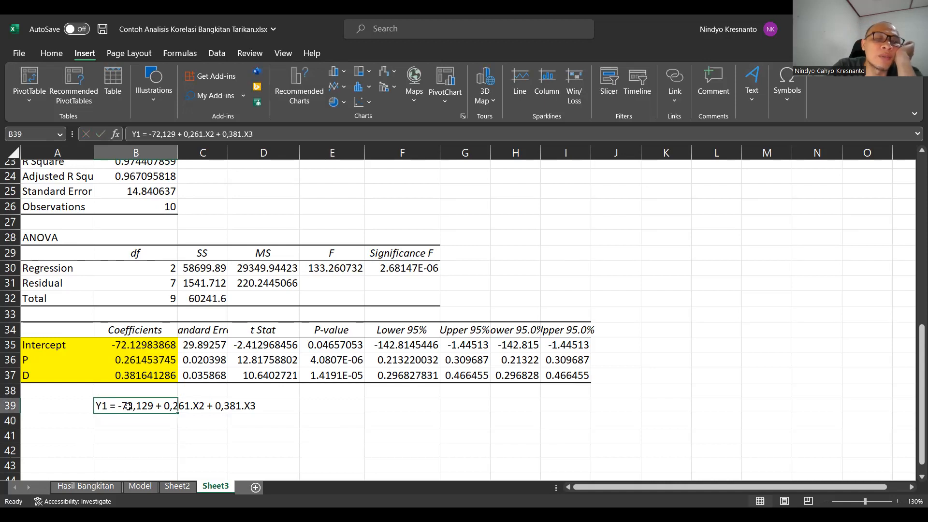
click(46, 56)
click(215, 77)
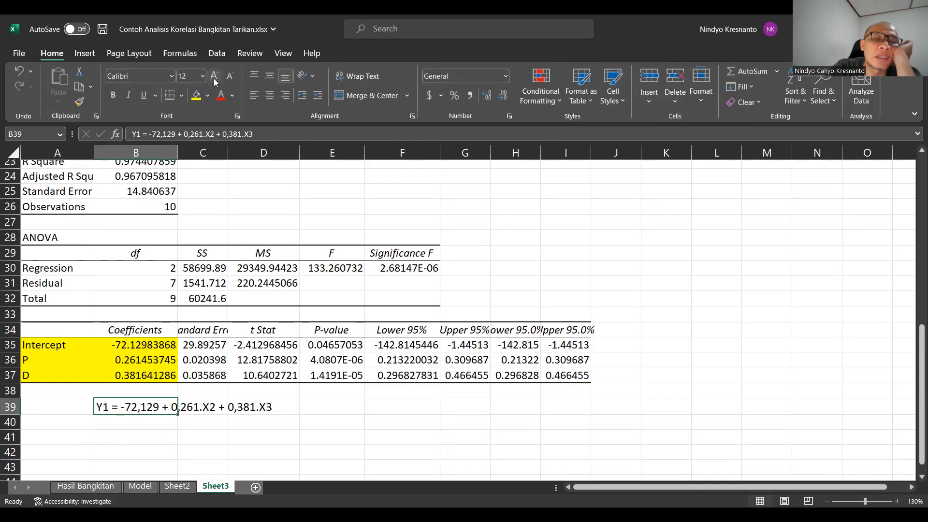
Increase the font size of the regression equation in B39 to 14 and make it bold
click(215, 79)
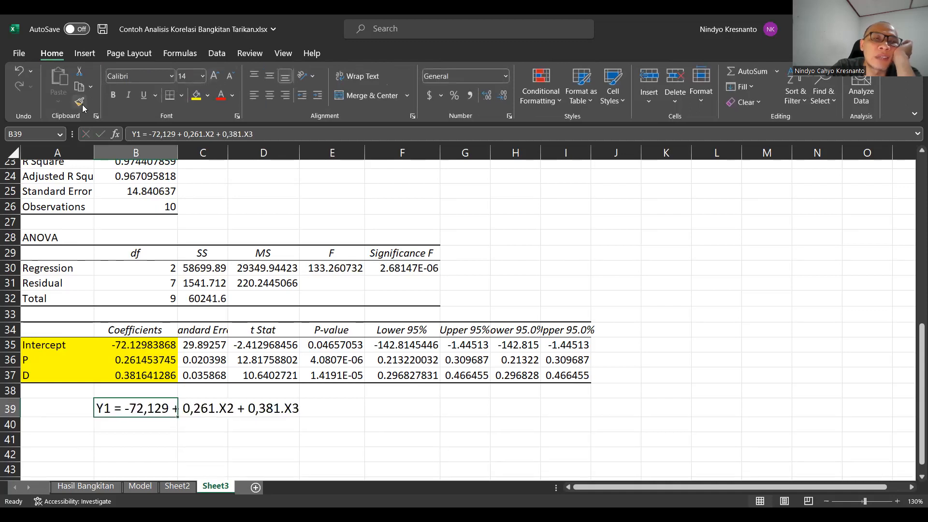
click(113, 95)
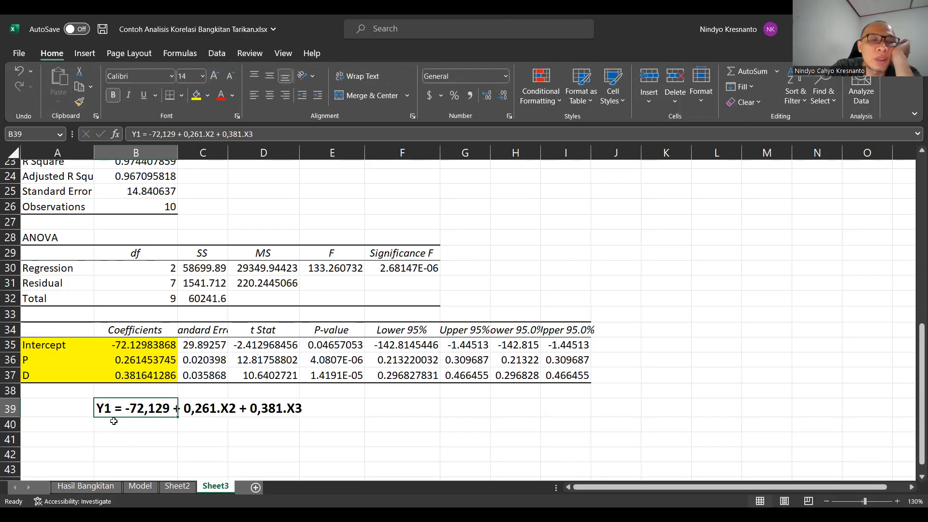
Below the equation, enter the variable label Y1 in A40 with its description "Bangkitan" in B40
click(72, 429)
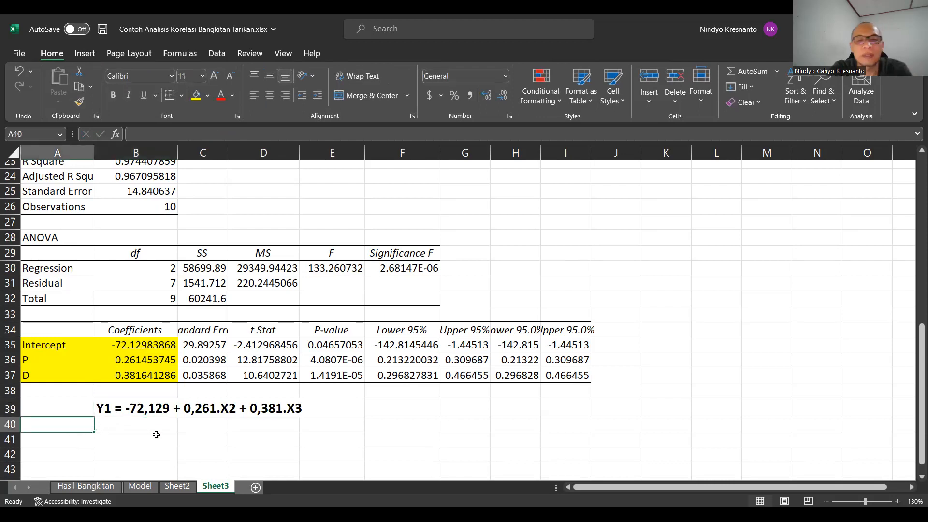
text(Y)
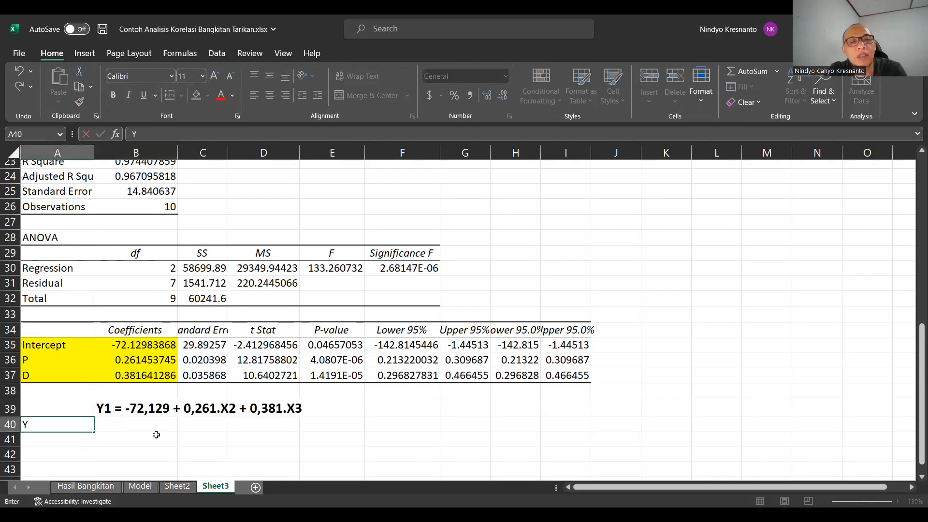
text(1)
key(Tab)
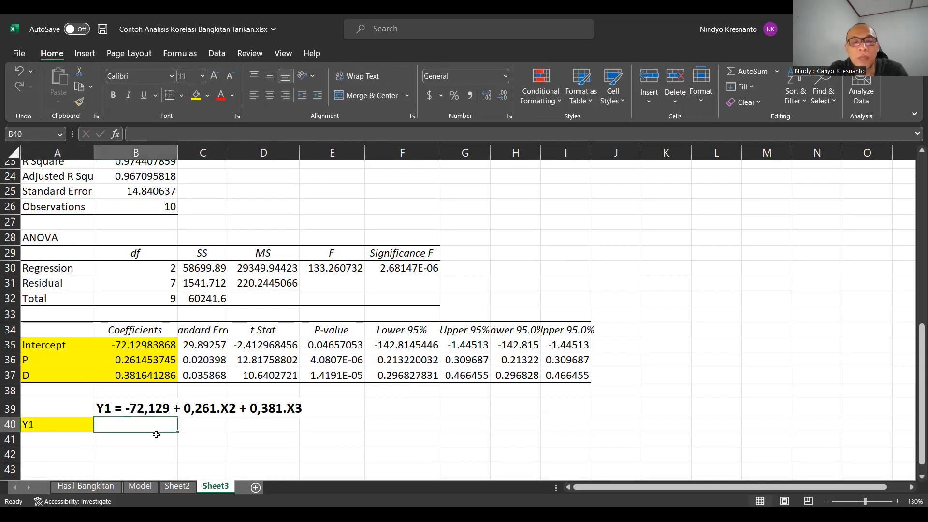
text(Bangkitan)
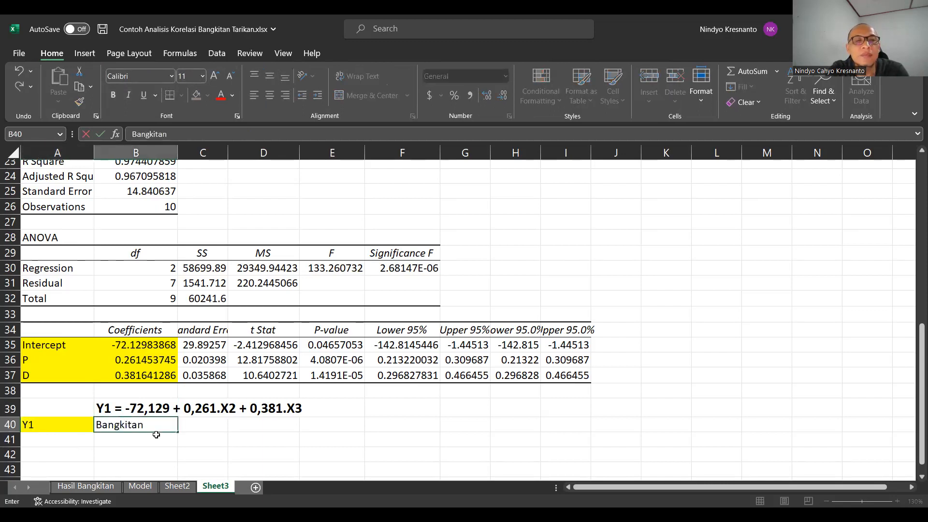
key(Return)
key(Left)
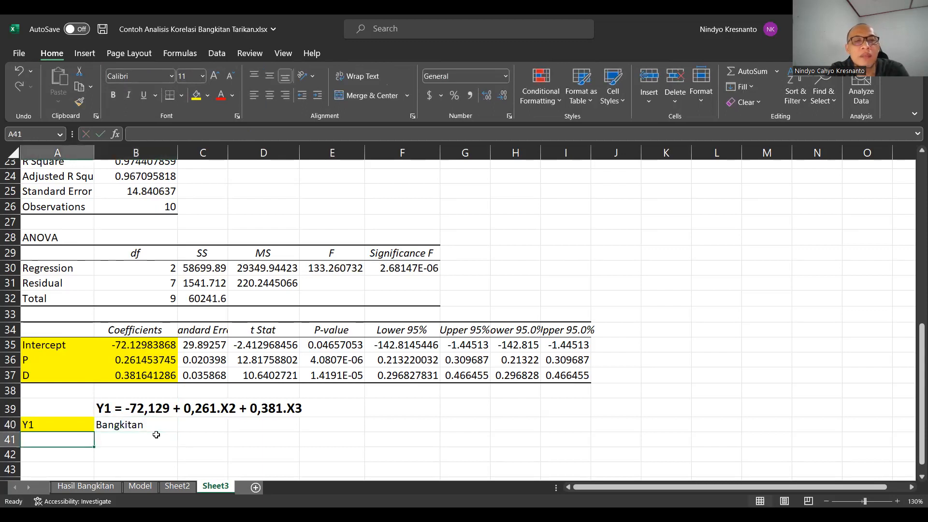
Enter the variable label X2 in A41 with its description "Jumlah Penduduk" in B41
text(X2)
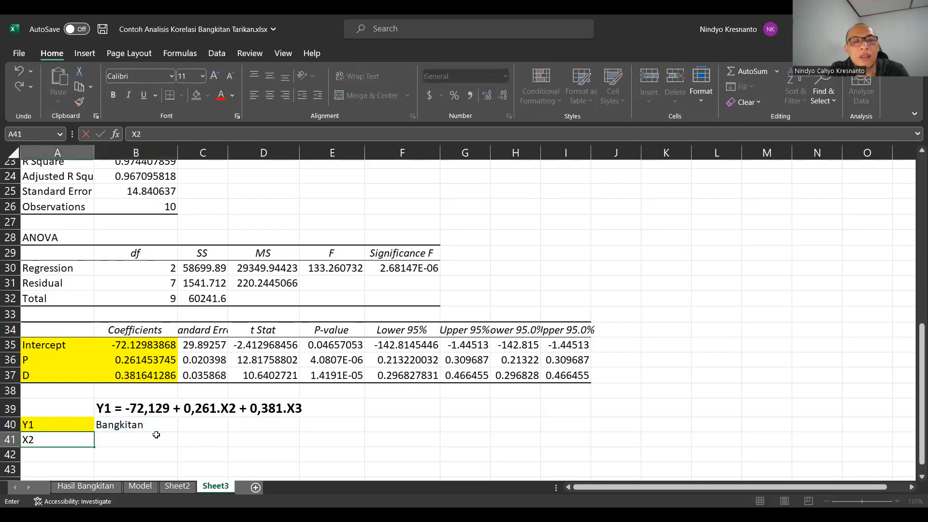
key(Right)
text(Juml)
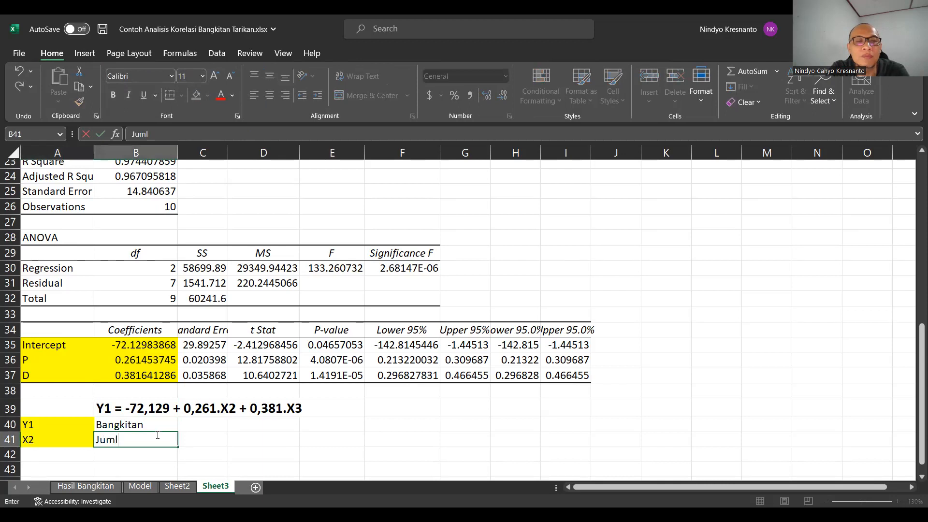
text(ah P)
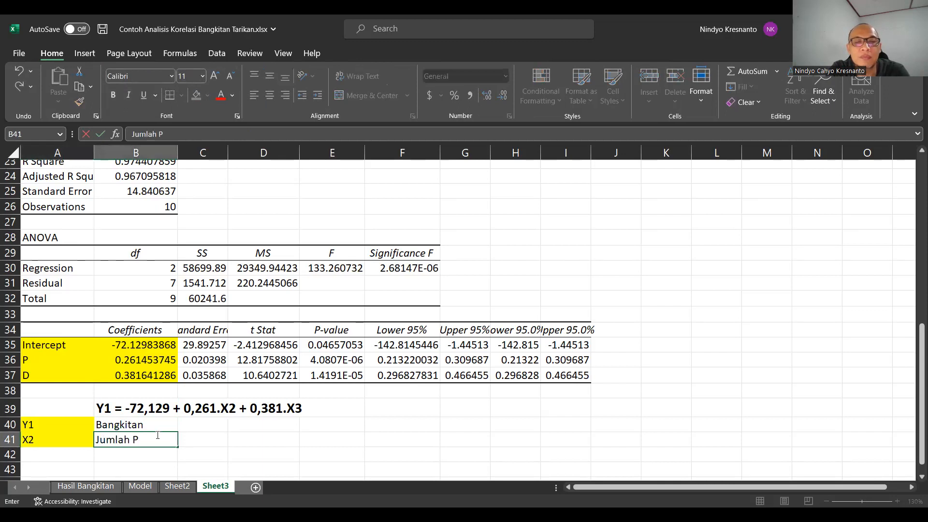
text(enduduk)
key(Return)
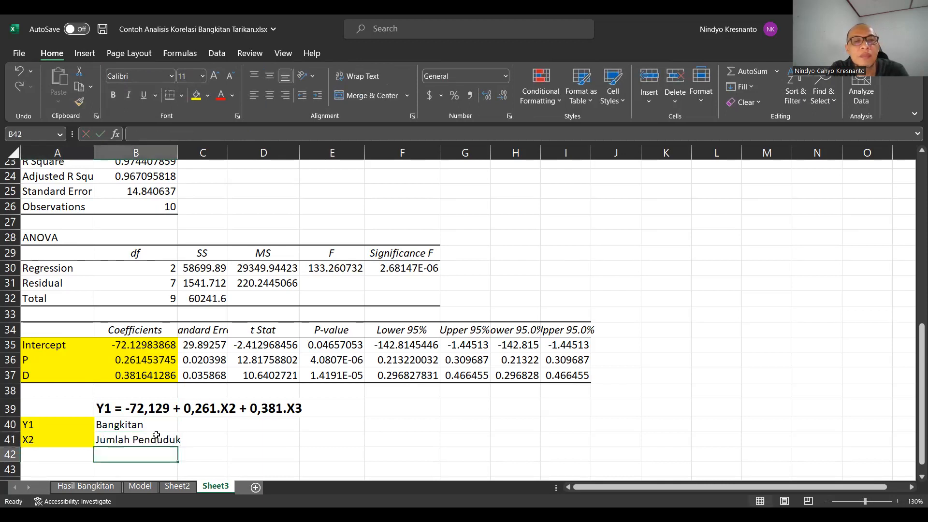
Enter the variable label X3 in A42 with its description "PDRB" in B42
text(X3)
key(Right)
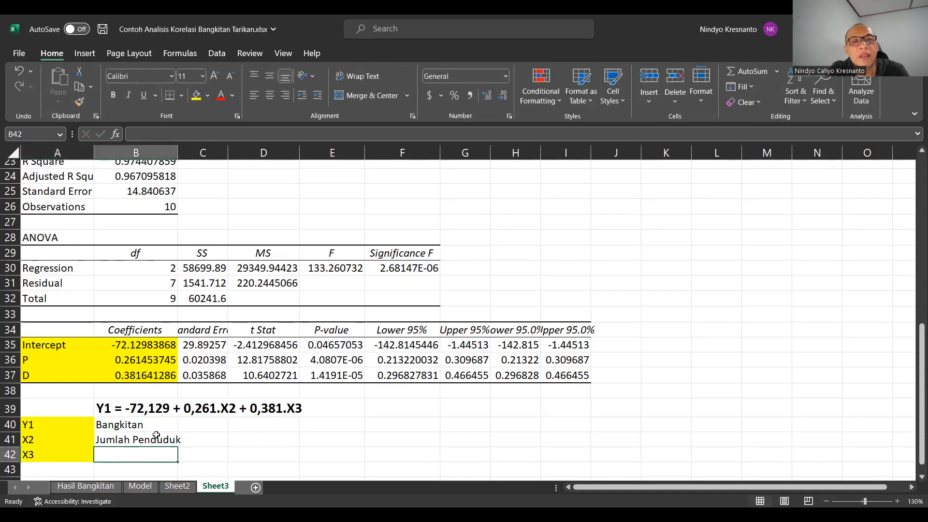
text(PDR)
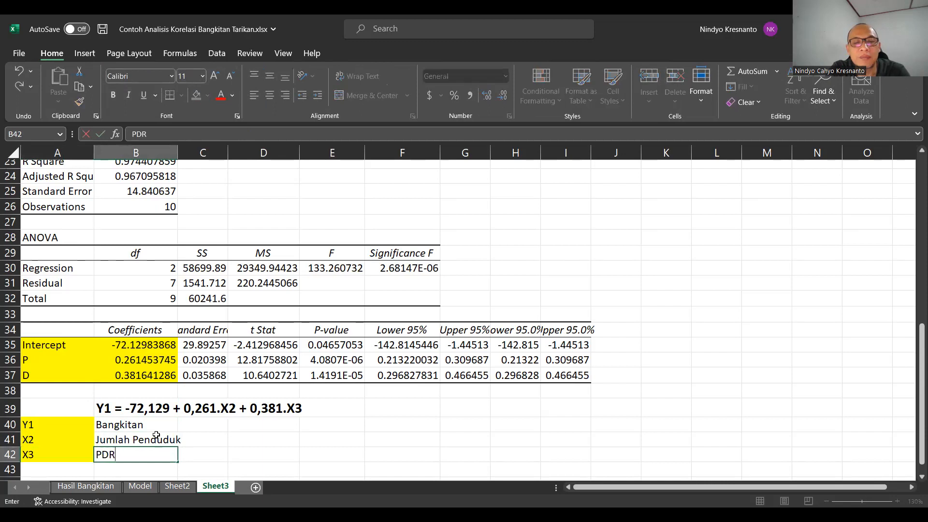
text(B)
key(Return)
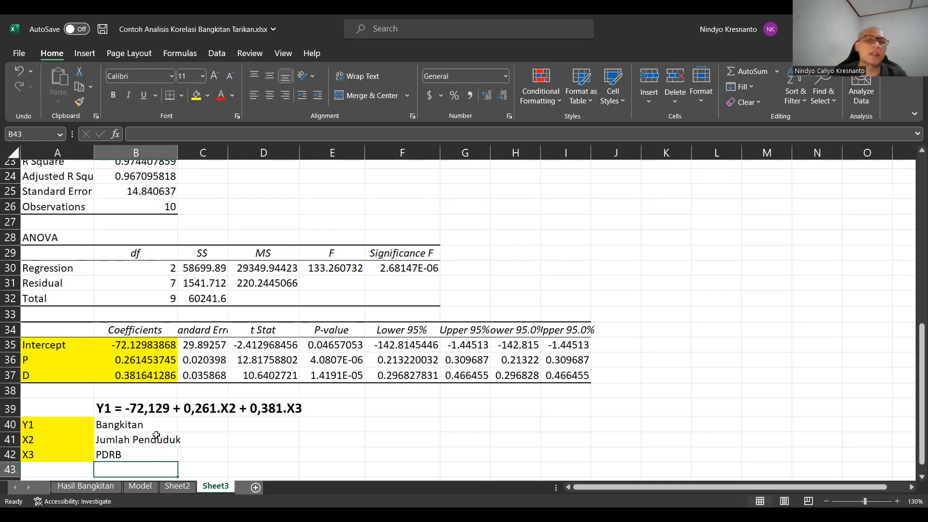
Enter the input values 750 for Jumlah Penduduk in D41 and 400 for PDRB in D42
click(274, 437)
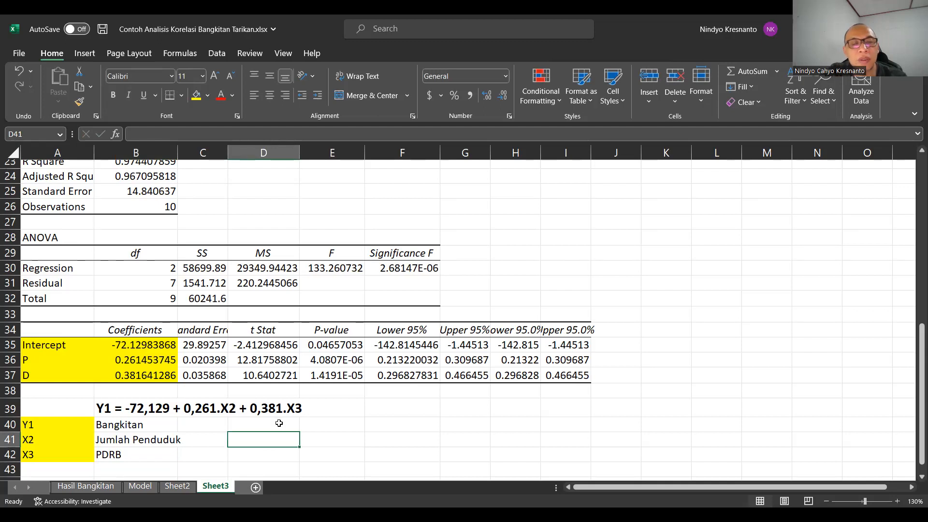
scroll(296, 396, up, 8)
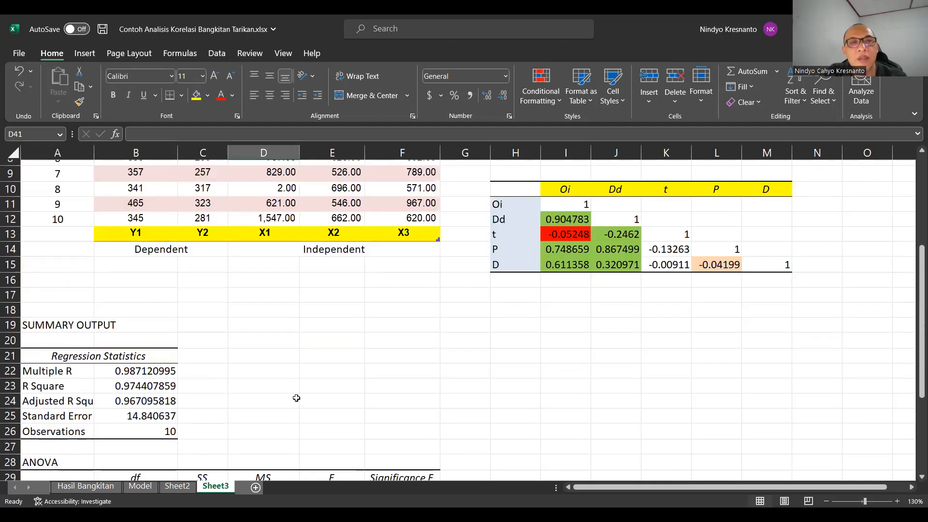
scroll(296, 397, down, 10)
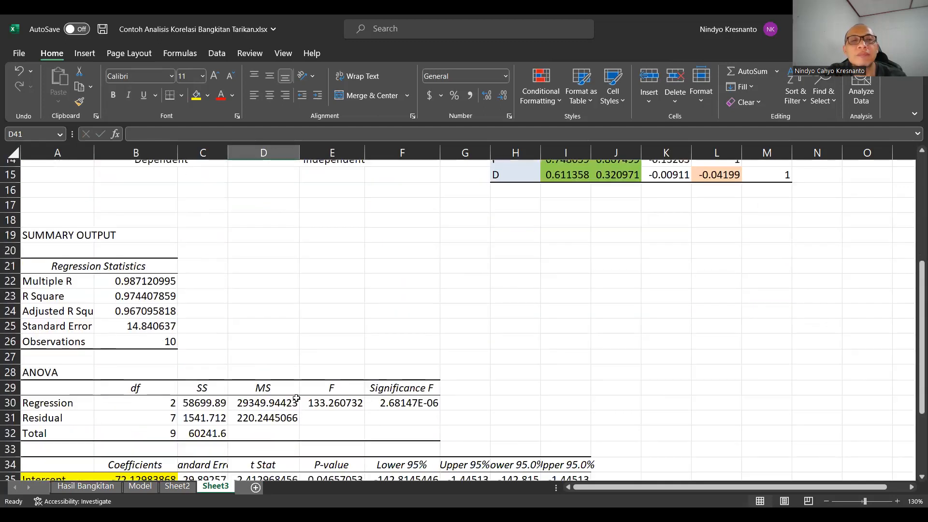
scroll(296, 397, up, 2)
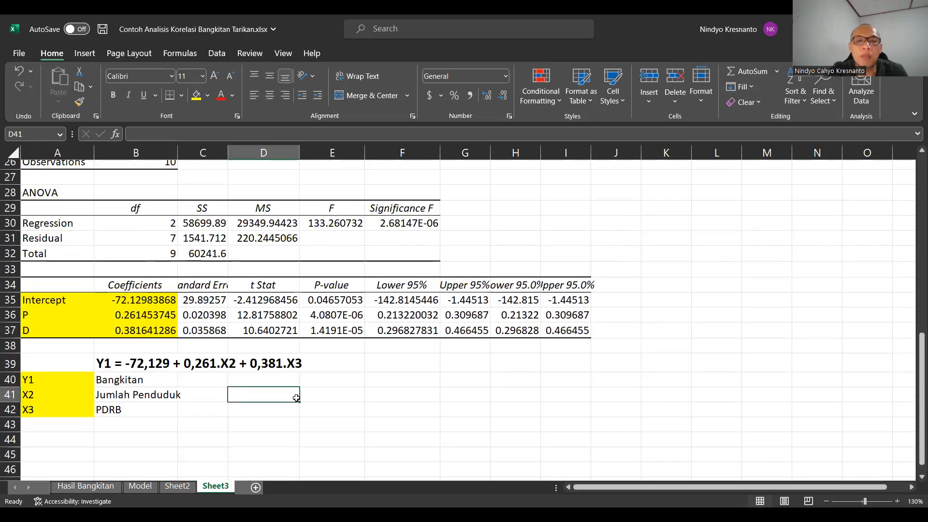
text(750)
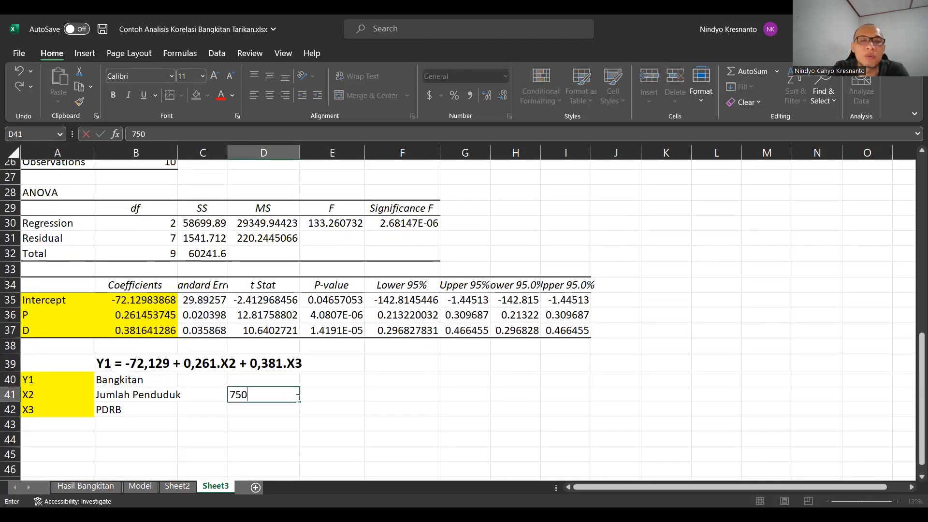
key(Return)
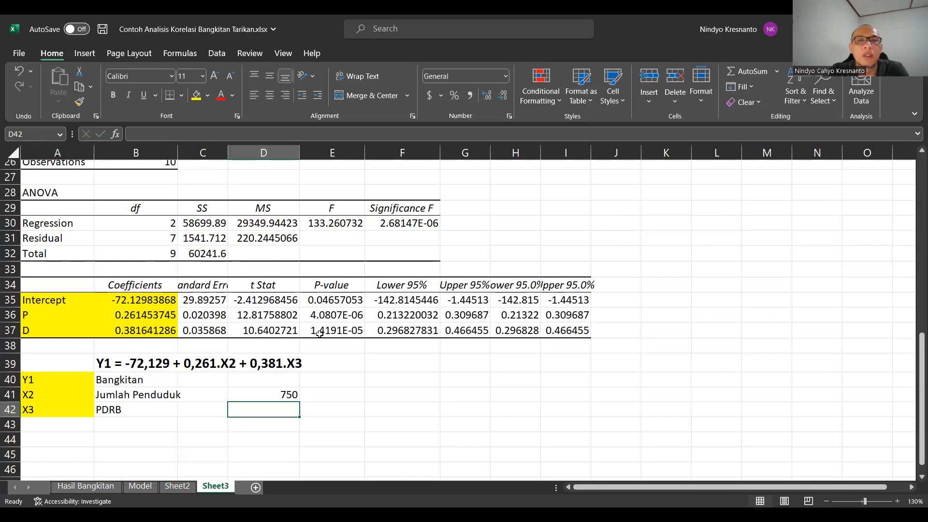
scroll(319, 333, up, 8)
scroll(319, 334, down, 9)
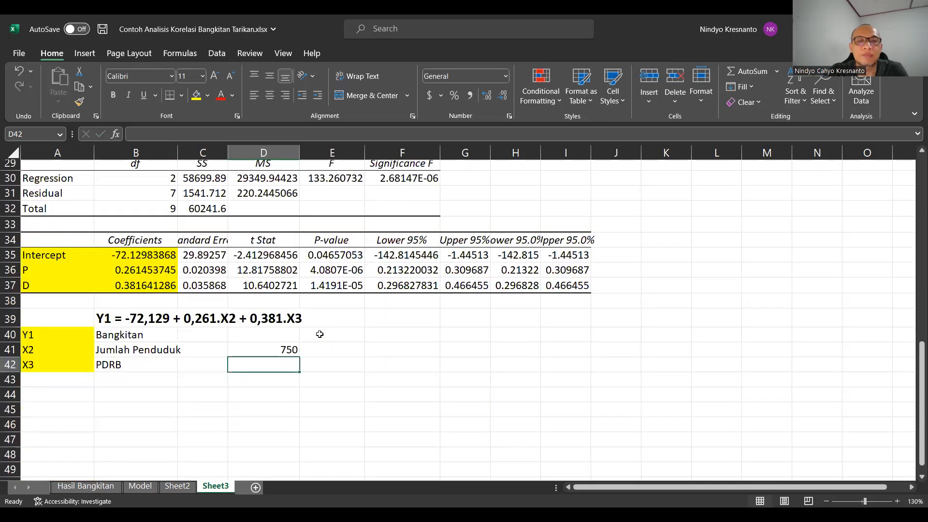
text(400)
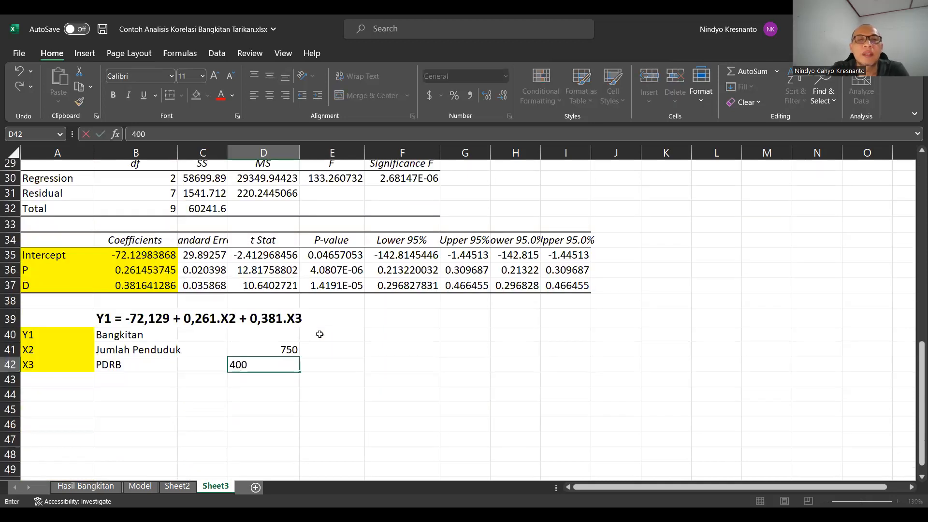
key(Return)
Calculate Bangkitan in D40 with the formula =72.129+(0.261*D41)+(0.381*D42)
key(Up)
key(Up)
key(Up)
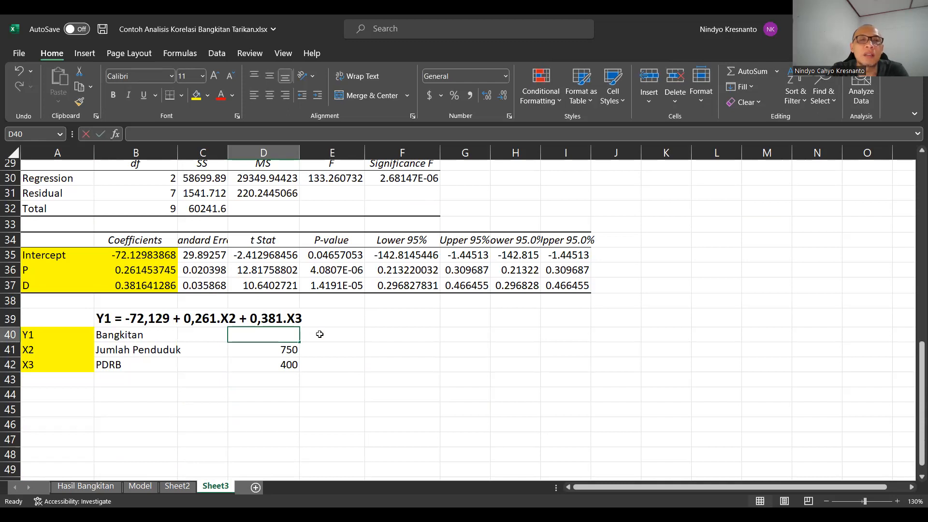
text(=17)
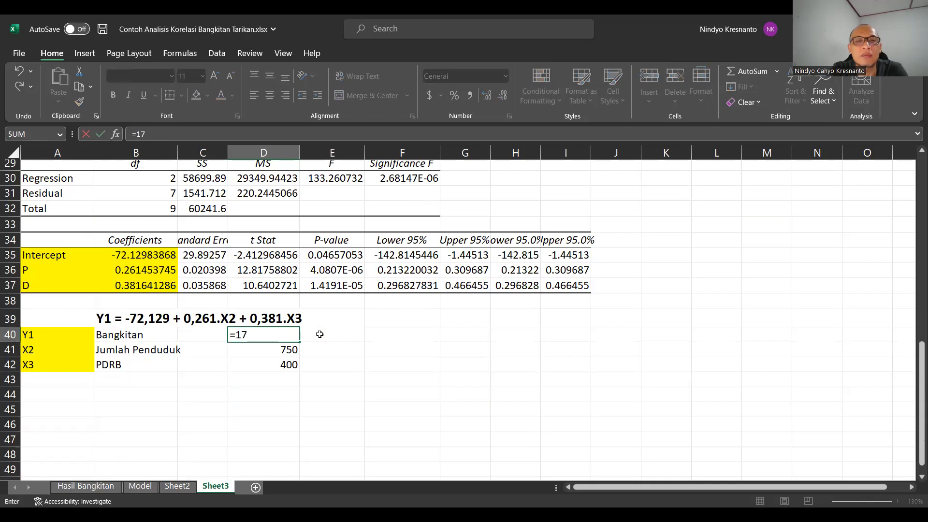
key(BackSpace)
key(BackSpace)
text(72)
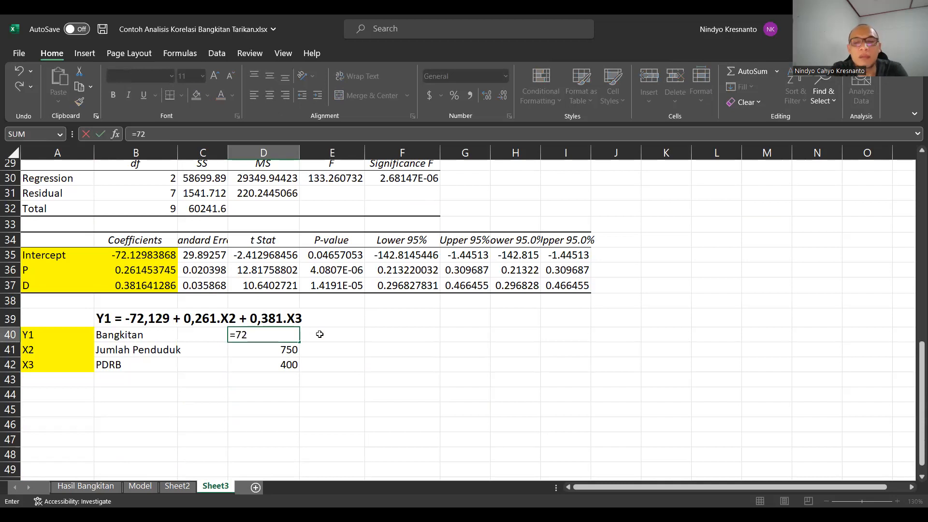
text(.129)
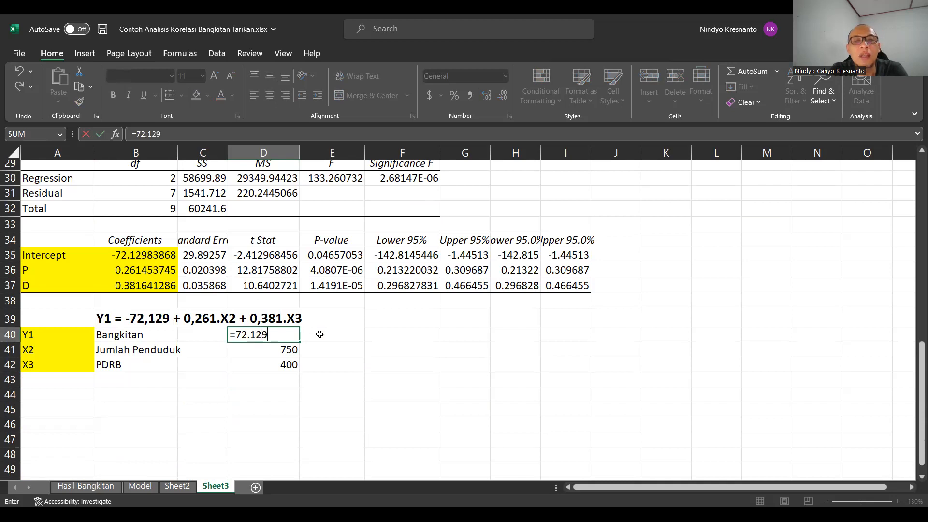
text(+(0)
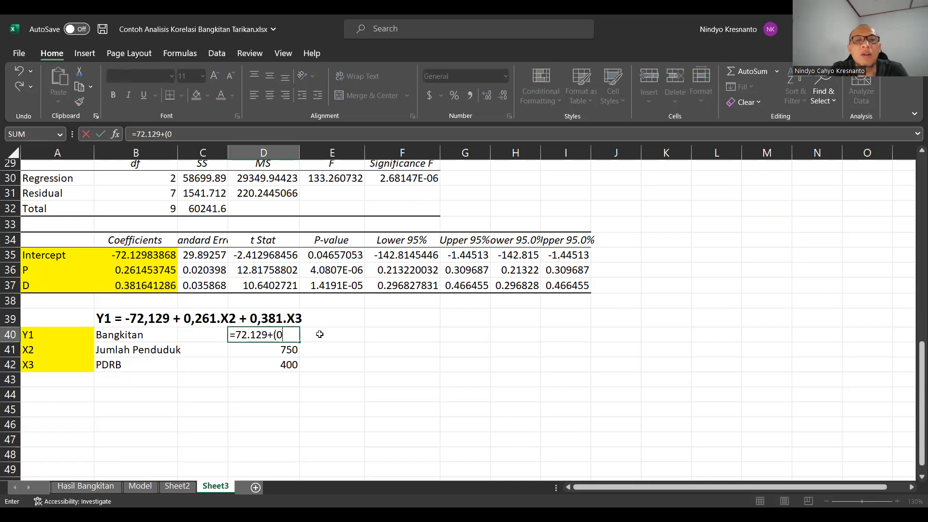
text(.261)
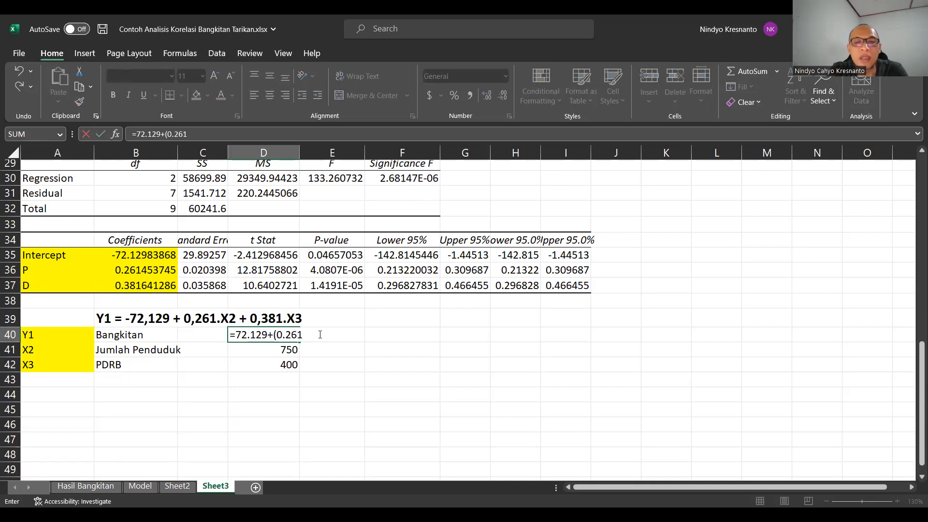
text(*)
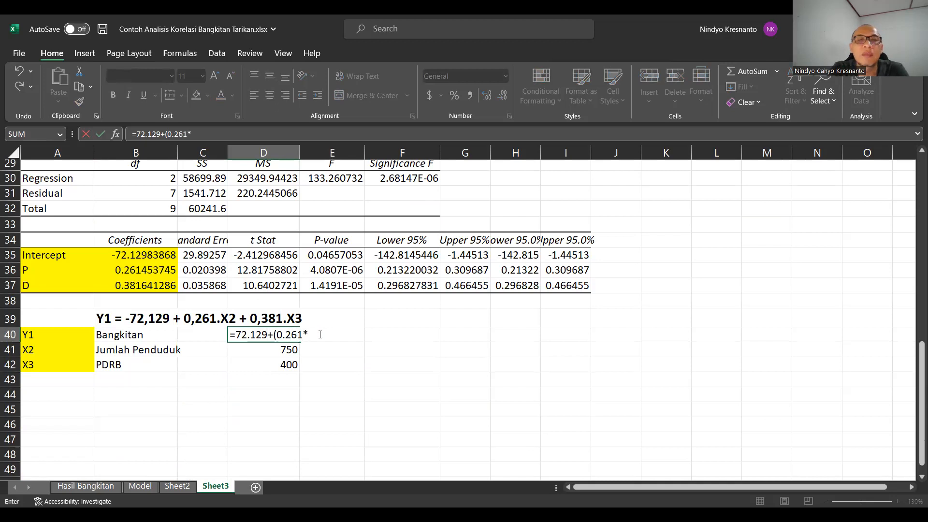
click(281, 352)
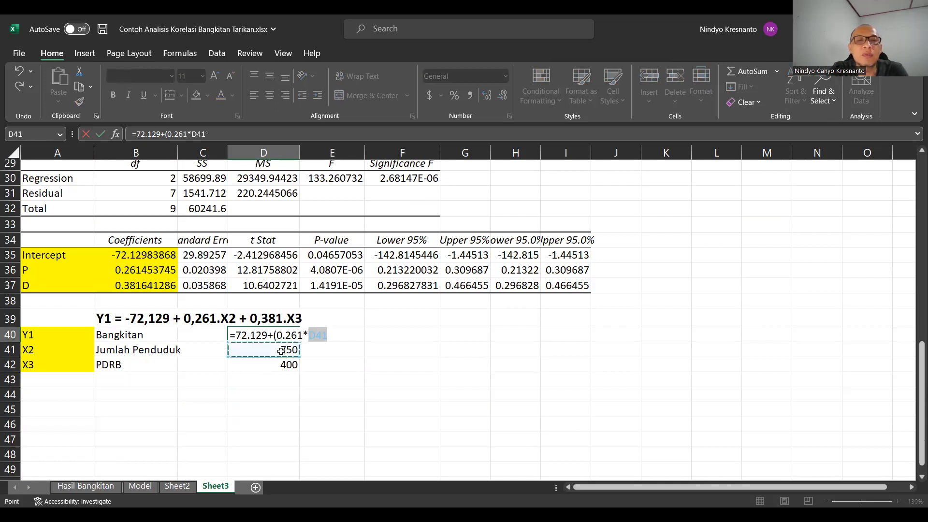
text()+)
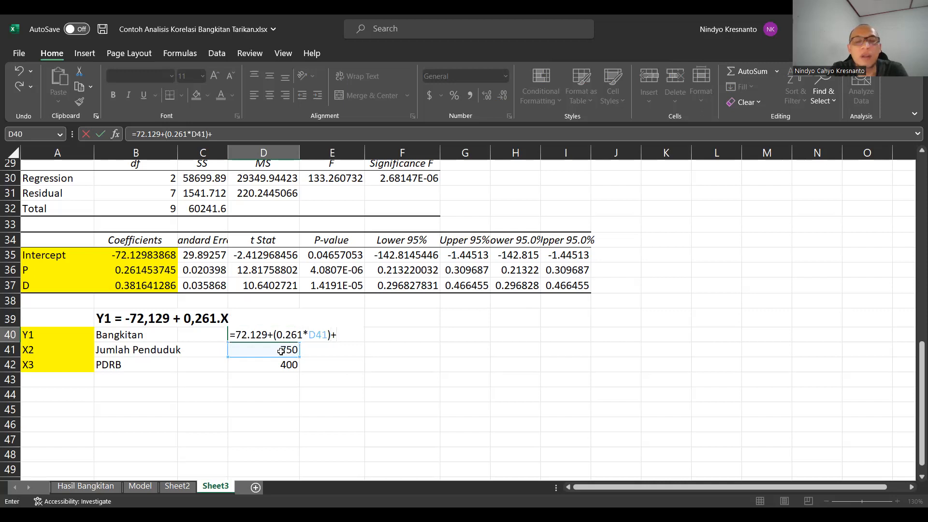
text(0)
key(BackSpace)
text((0.381)
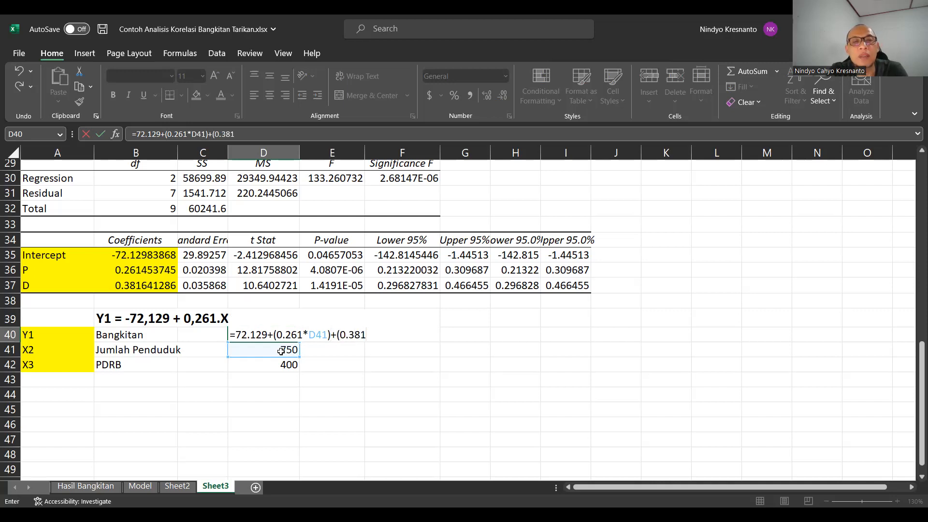
text(*)
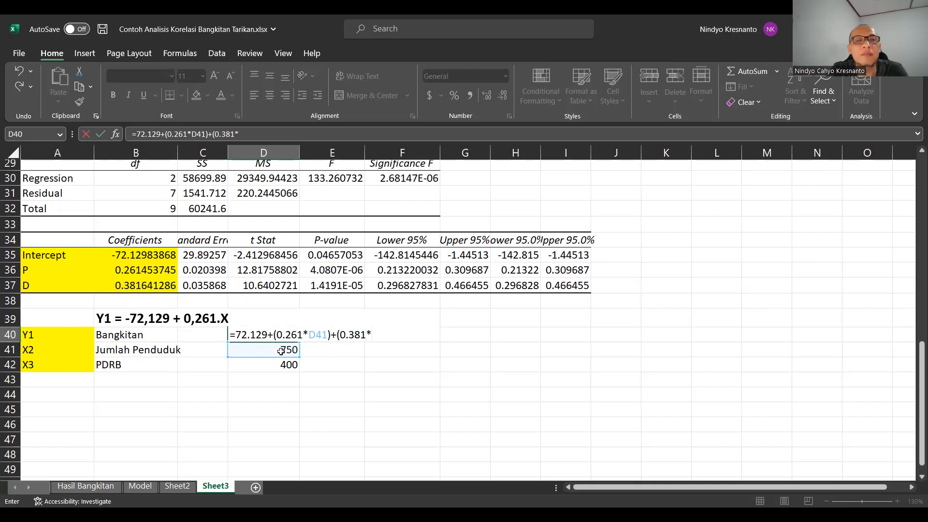
click(294, 362)
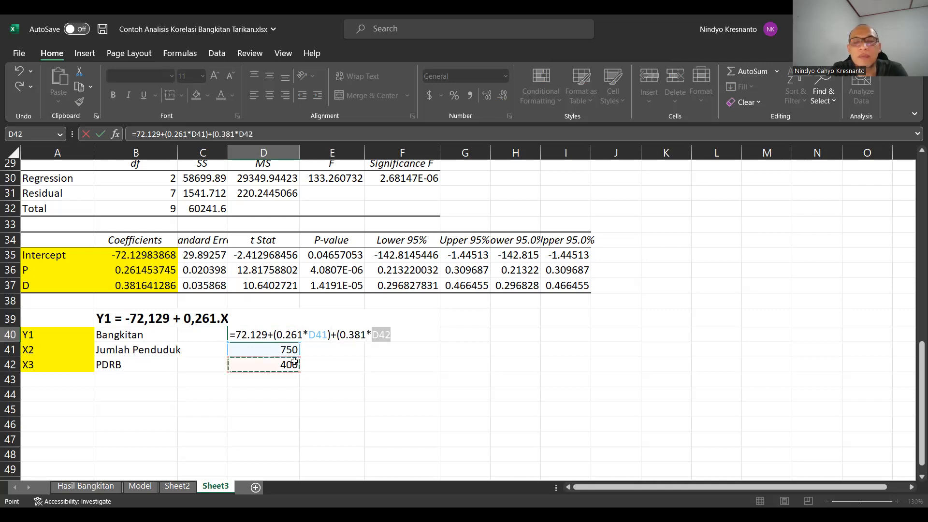
text())
key(Return)
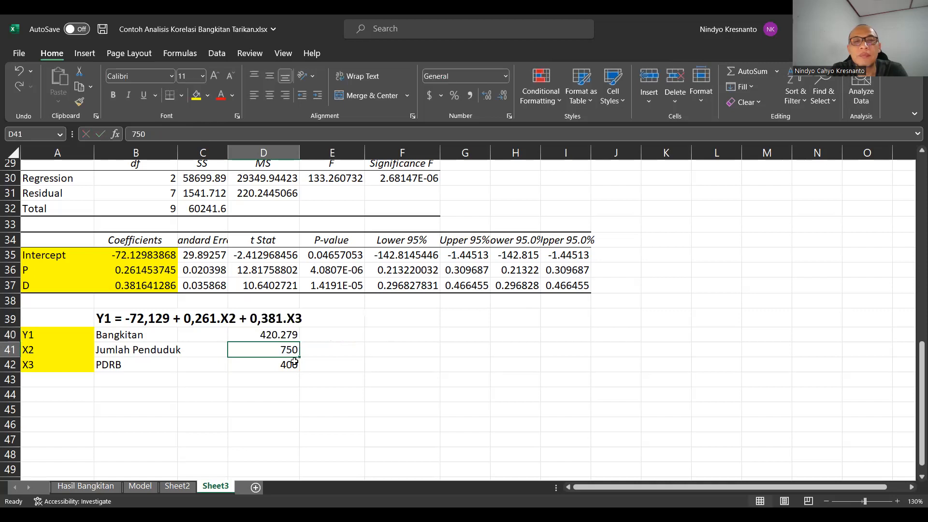
Make the Bangkitan result in D40 bold and display it with two decimal places
key(Up)
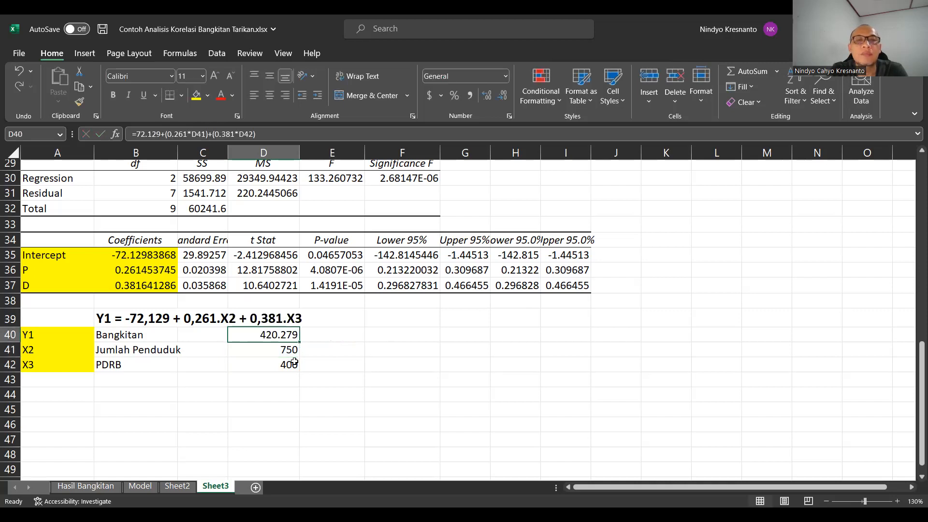
key(ctrl+b)
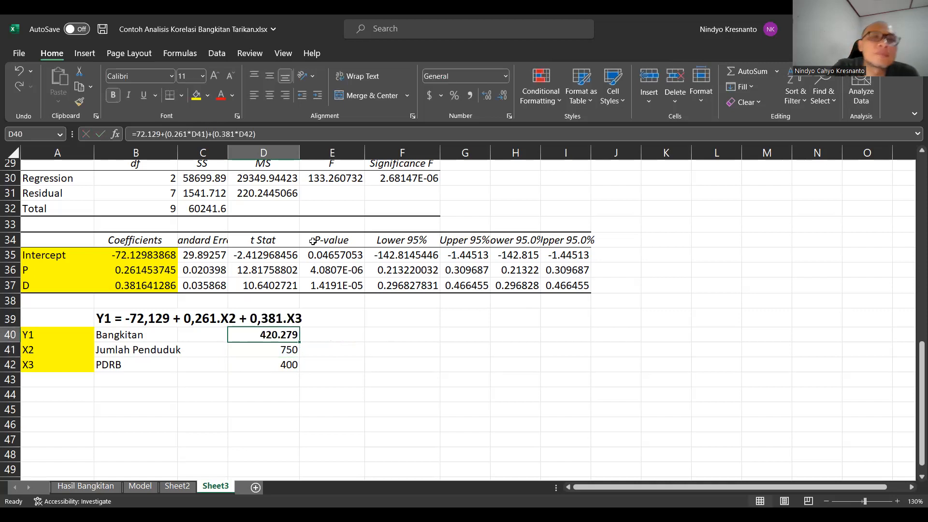
click(507, 99)
click(506, 99)
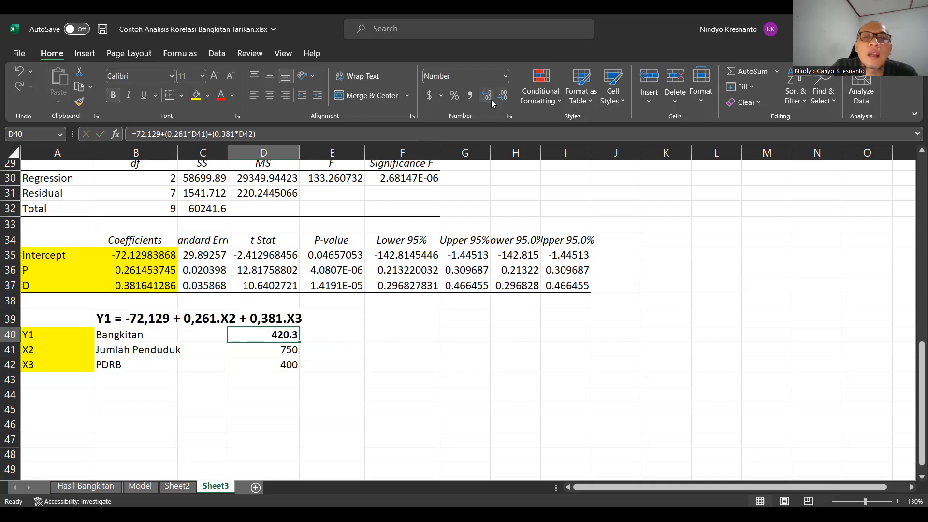
click(489, 100)
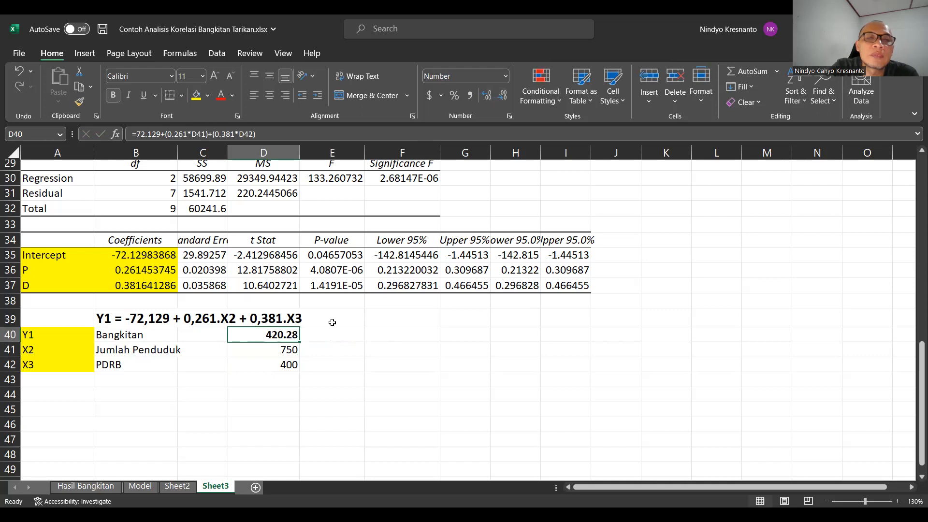
Review the input values in D41 and D42, the Bangkitan result in D40, the equation in B39 and the regression summary
click(276, 352)
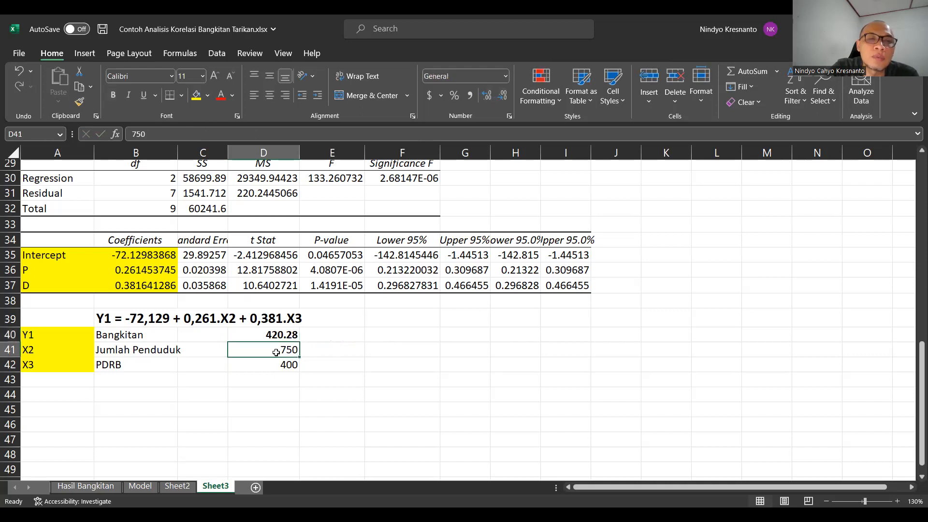
click(279, 366)
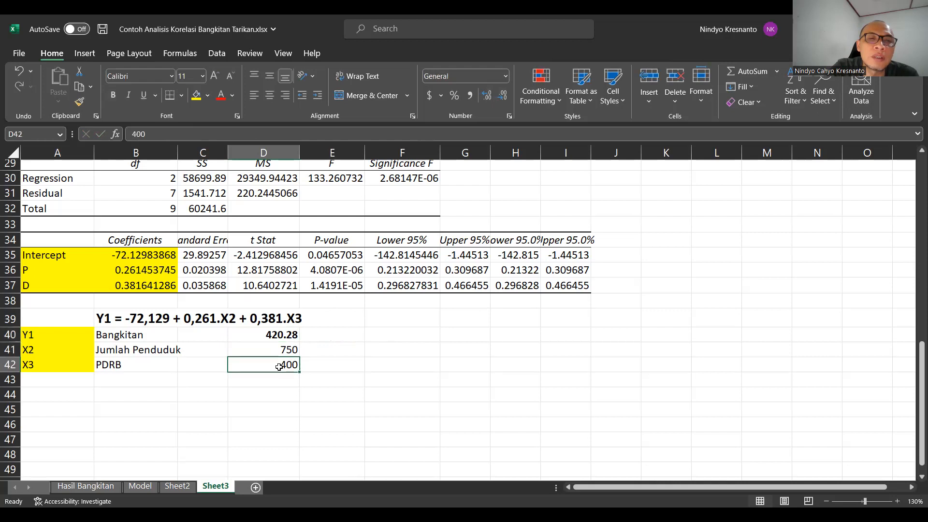
click(277, 335)
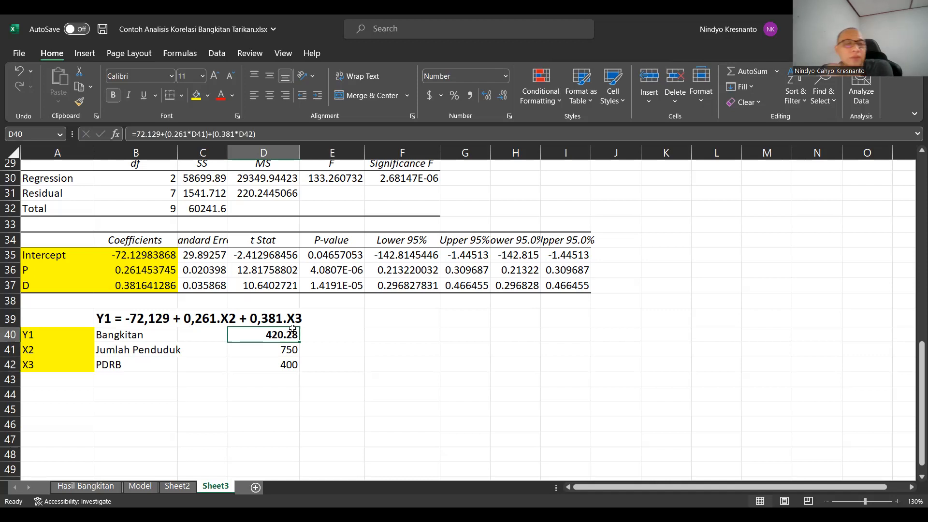
click(101, 322)
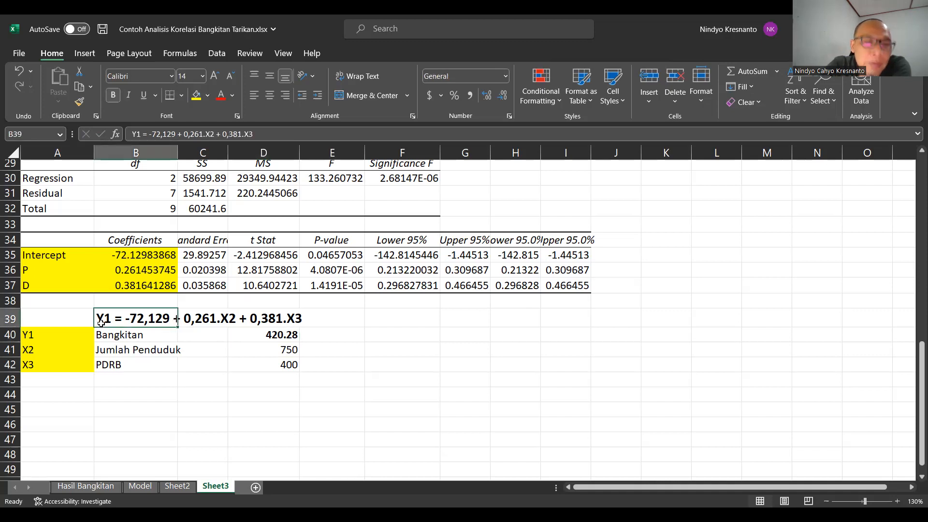
scroll(401, 321, up, 9)
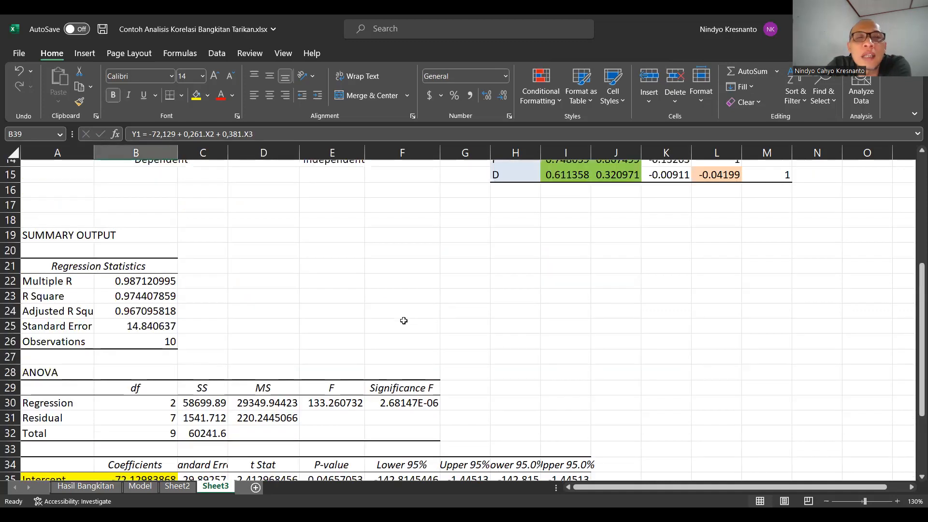